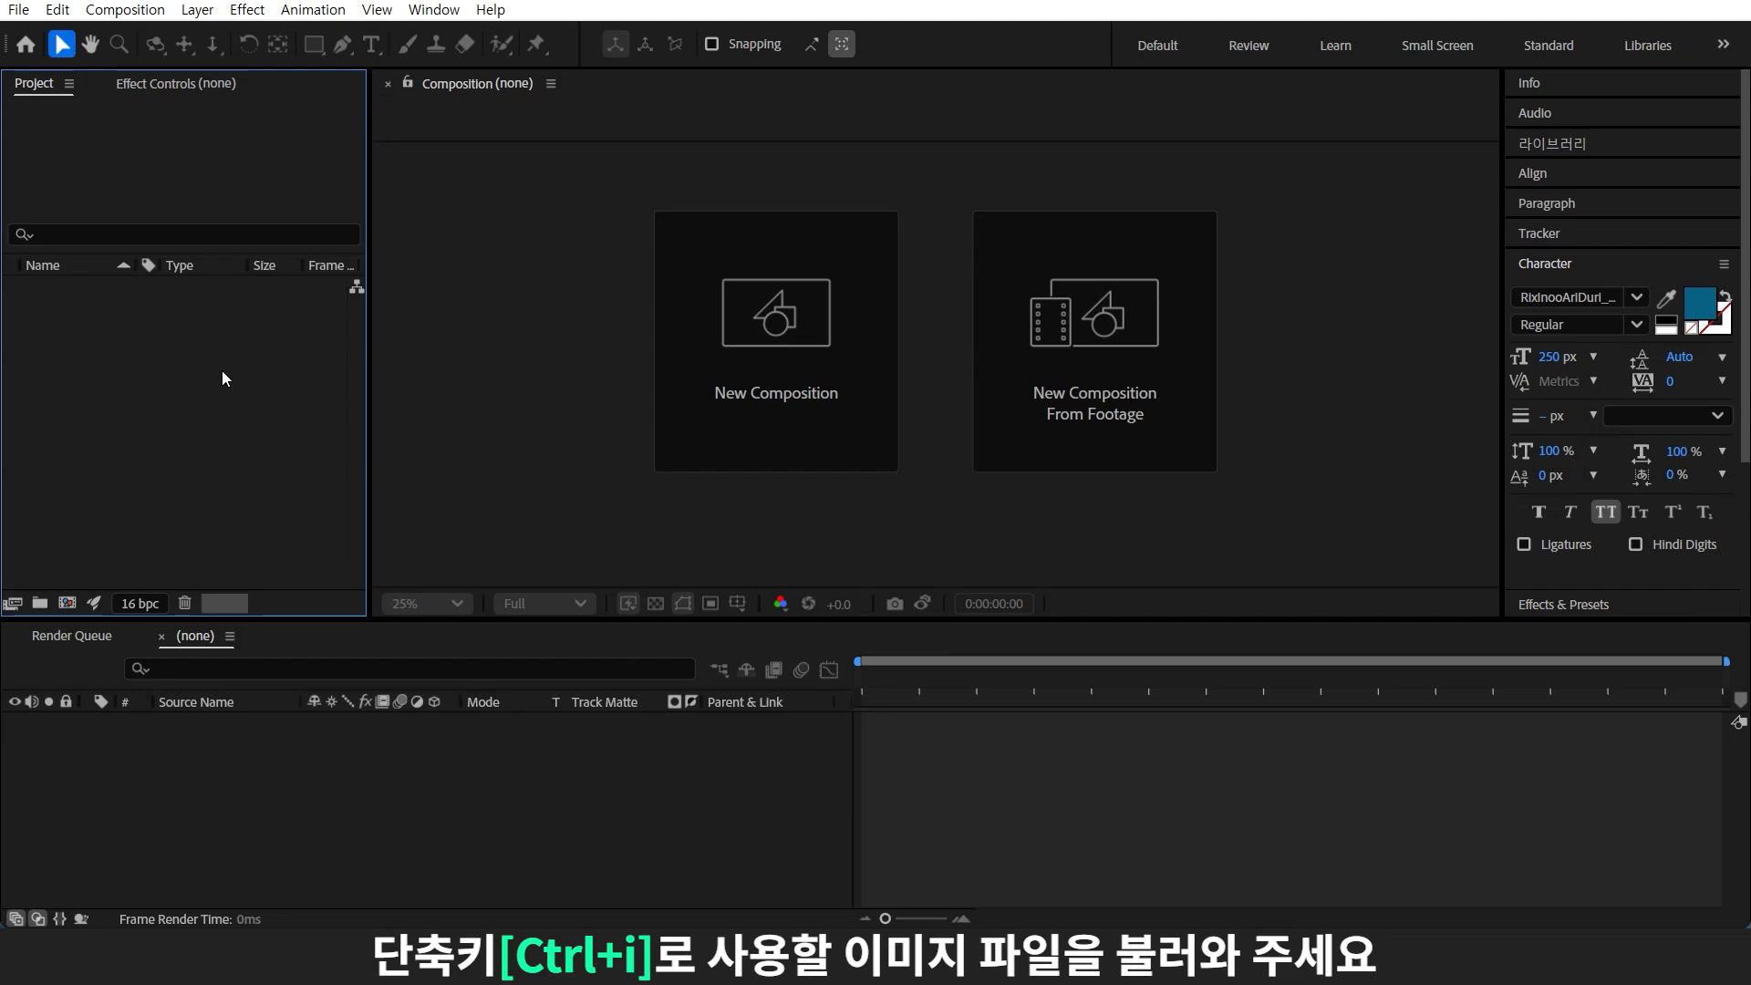
Import Travel.png and create a Travel composition from it
key(ctrl+i)
double_click(511, 222)
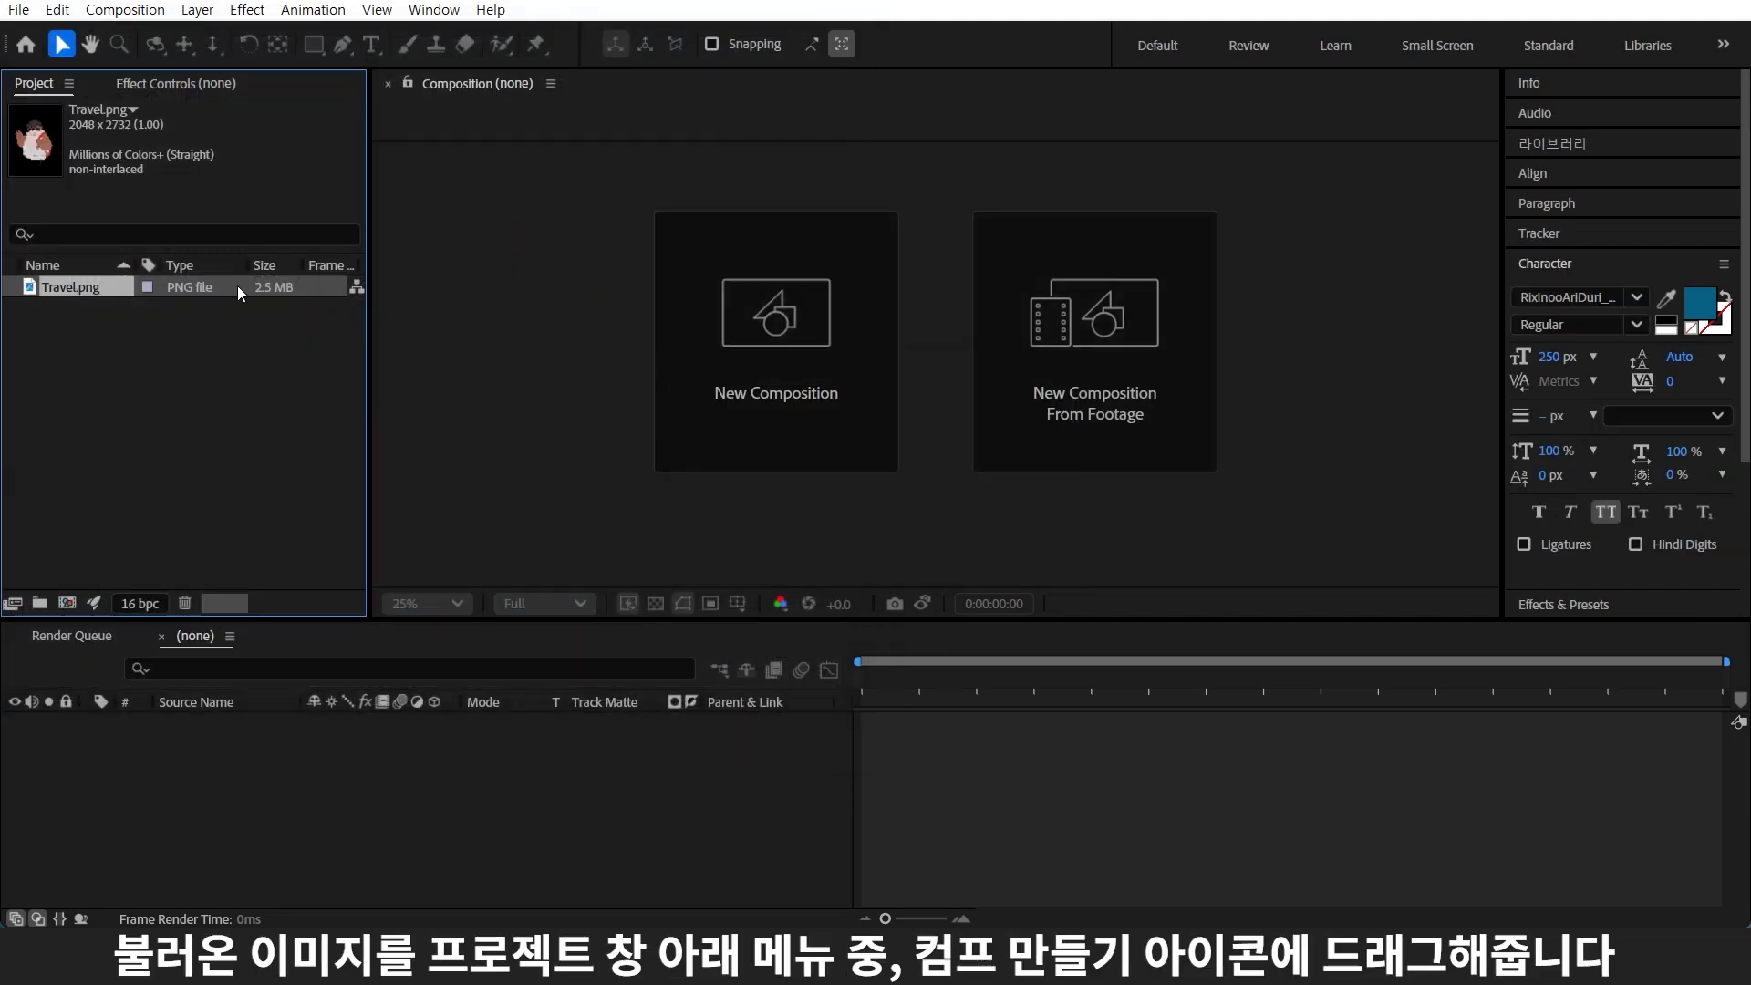
drag(106, 286, 73, 605)
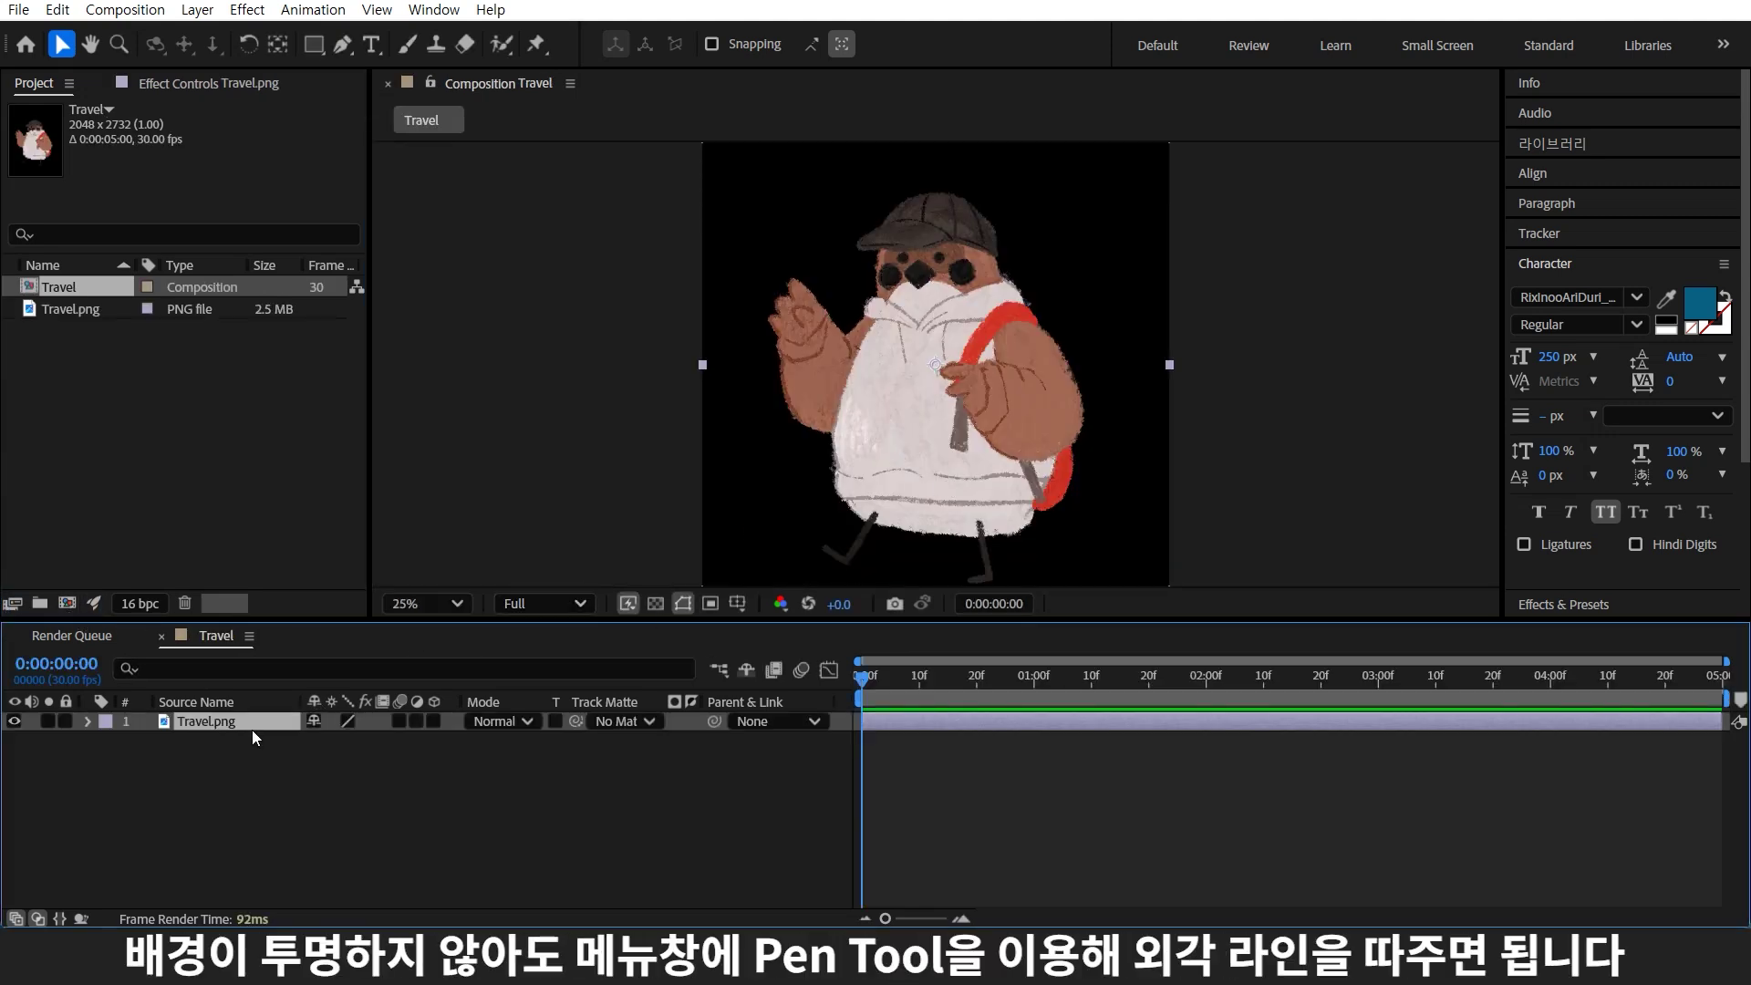
Add a white (FFFFFF) Stroke layer style of size 30 to the Travel.png layer
right_click(251, 724)
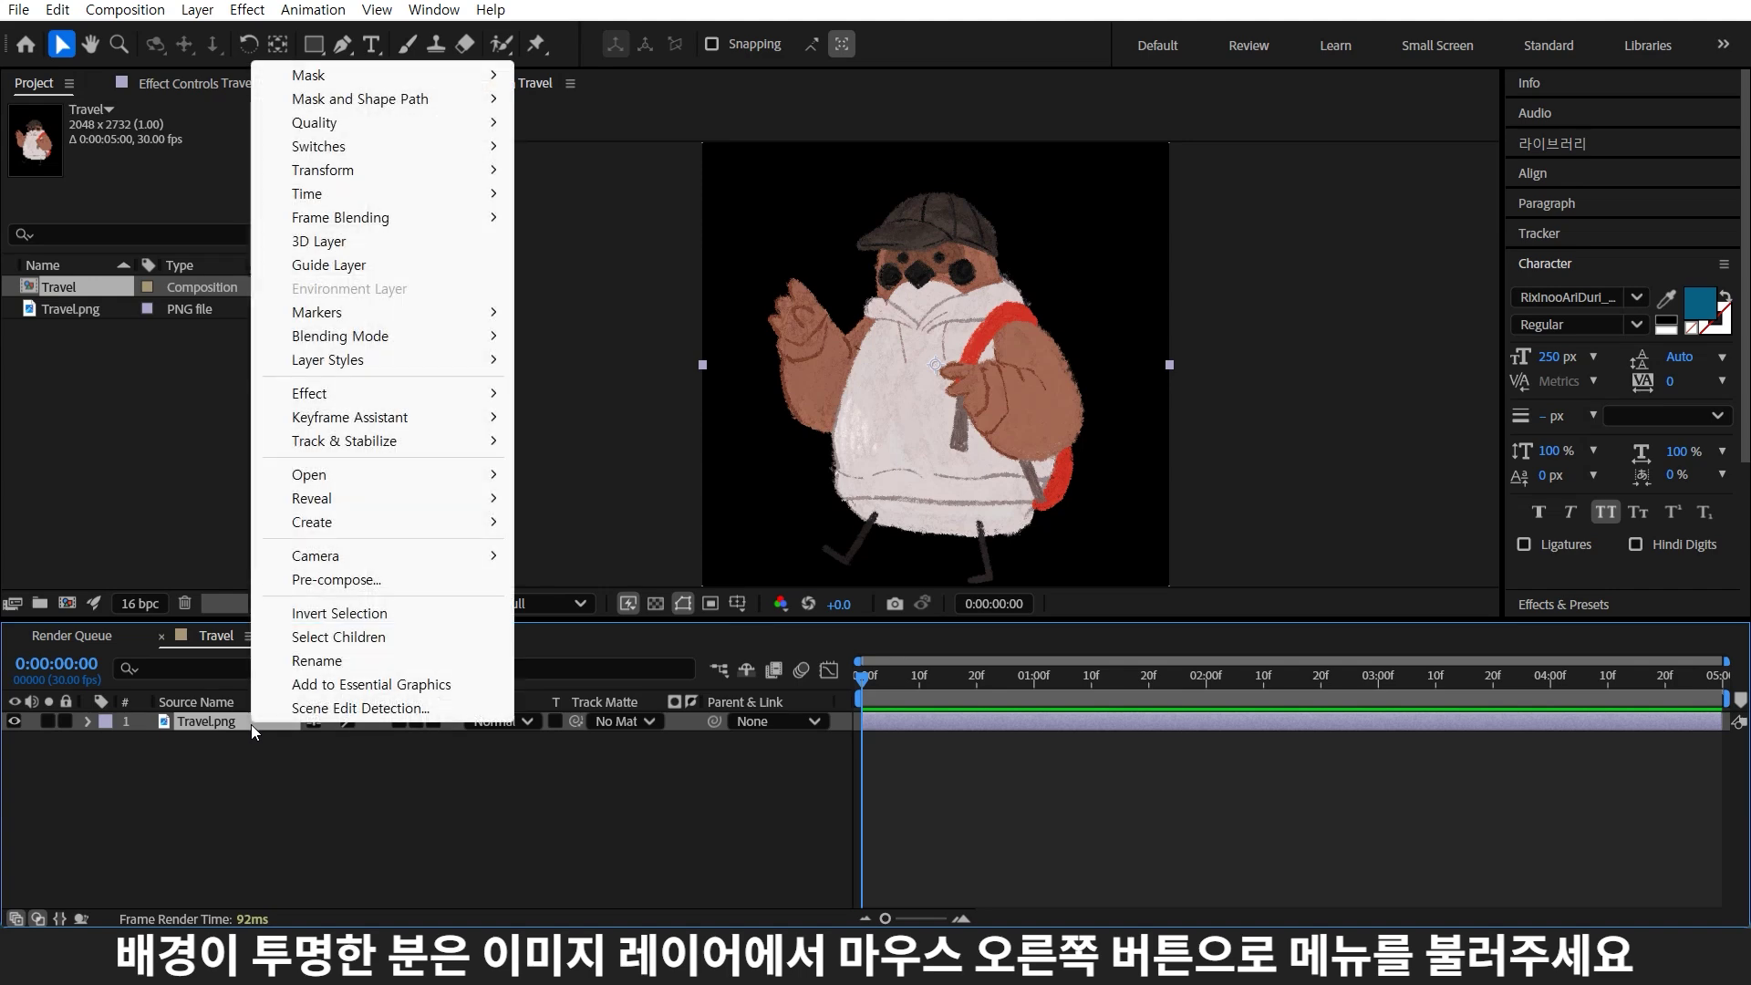
mouse_move(404, 361)
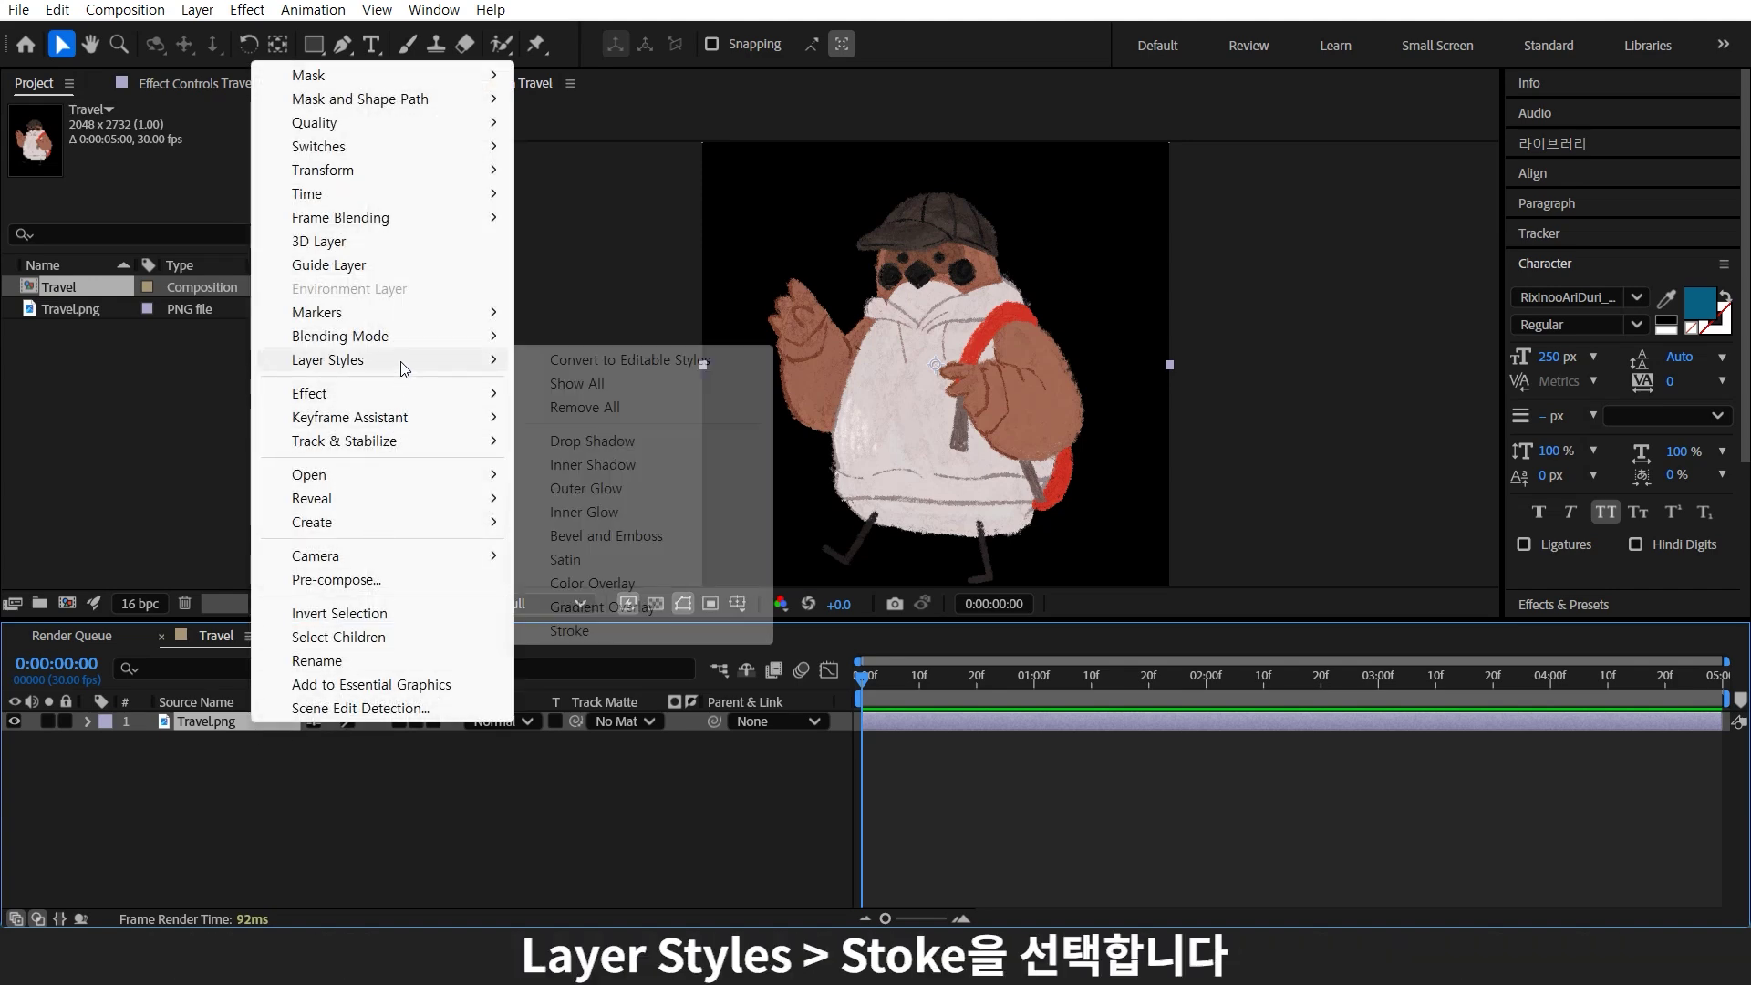
click(629, 632)
click(128, 799)
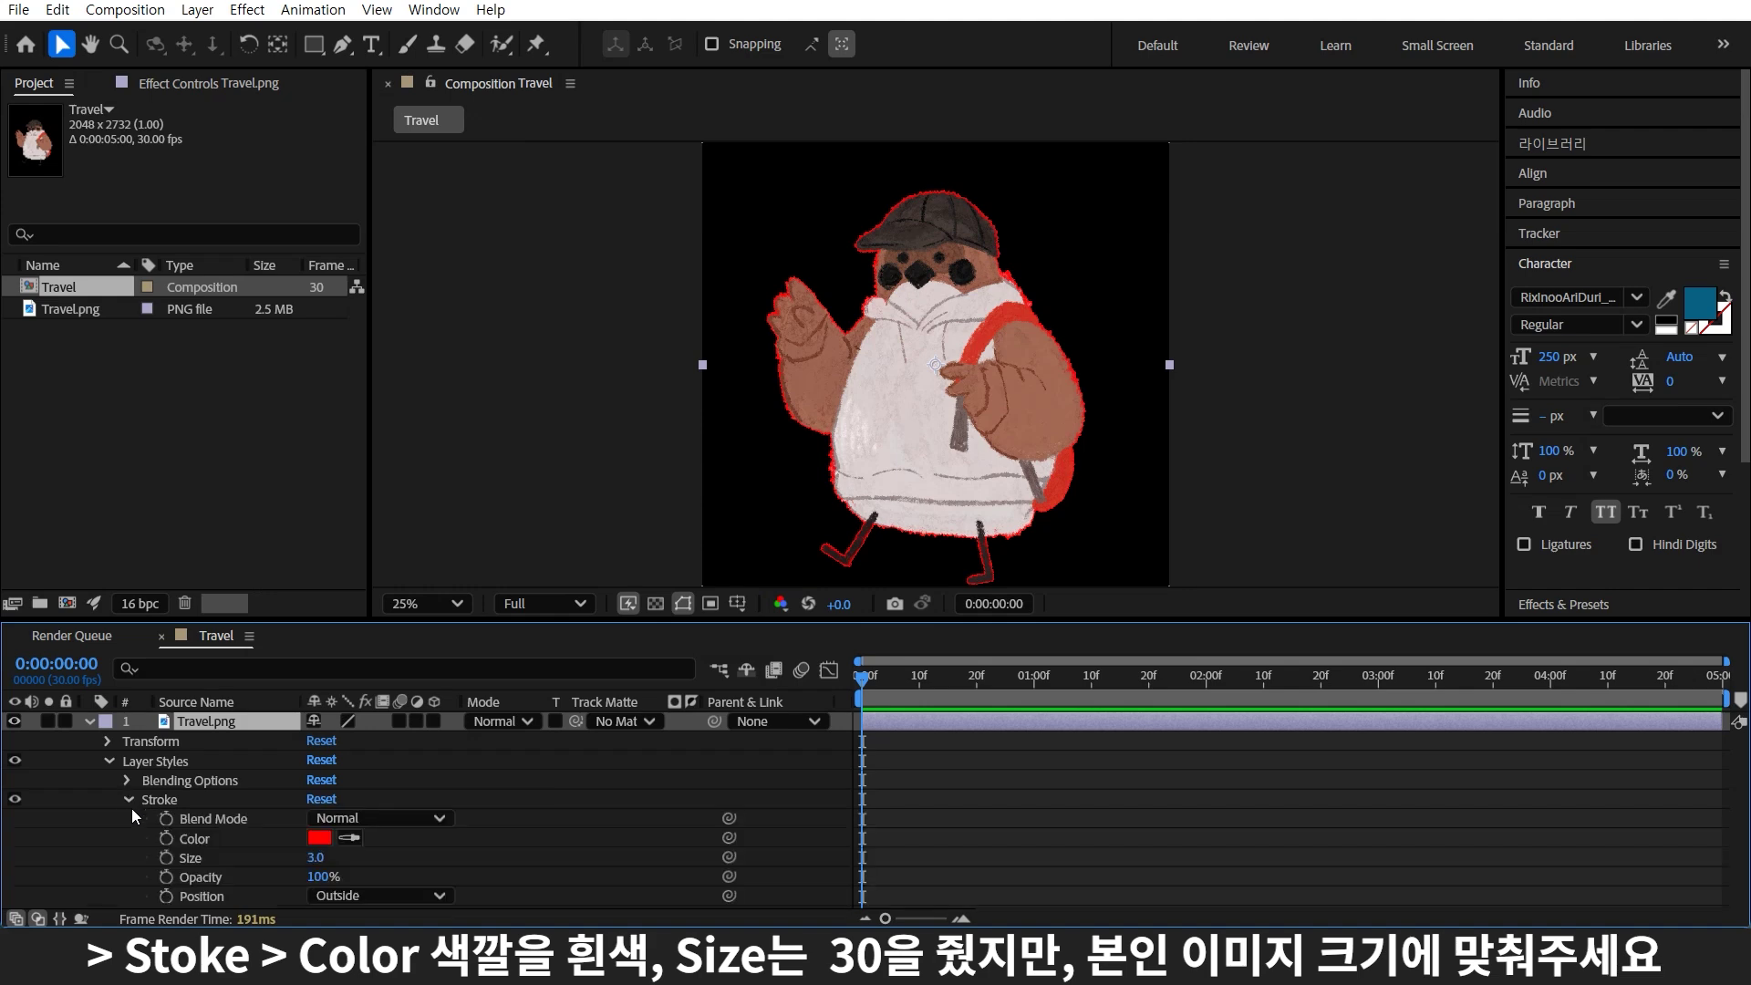
click(319, 838)
text(ffffff)
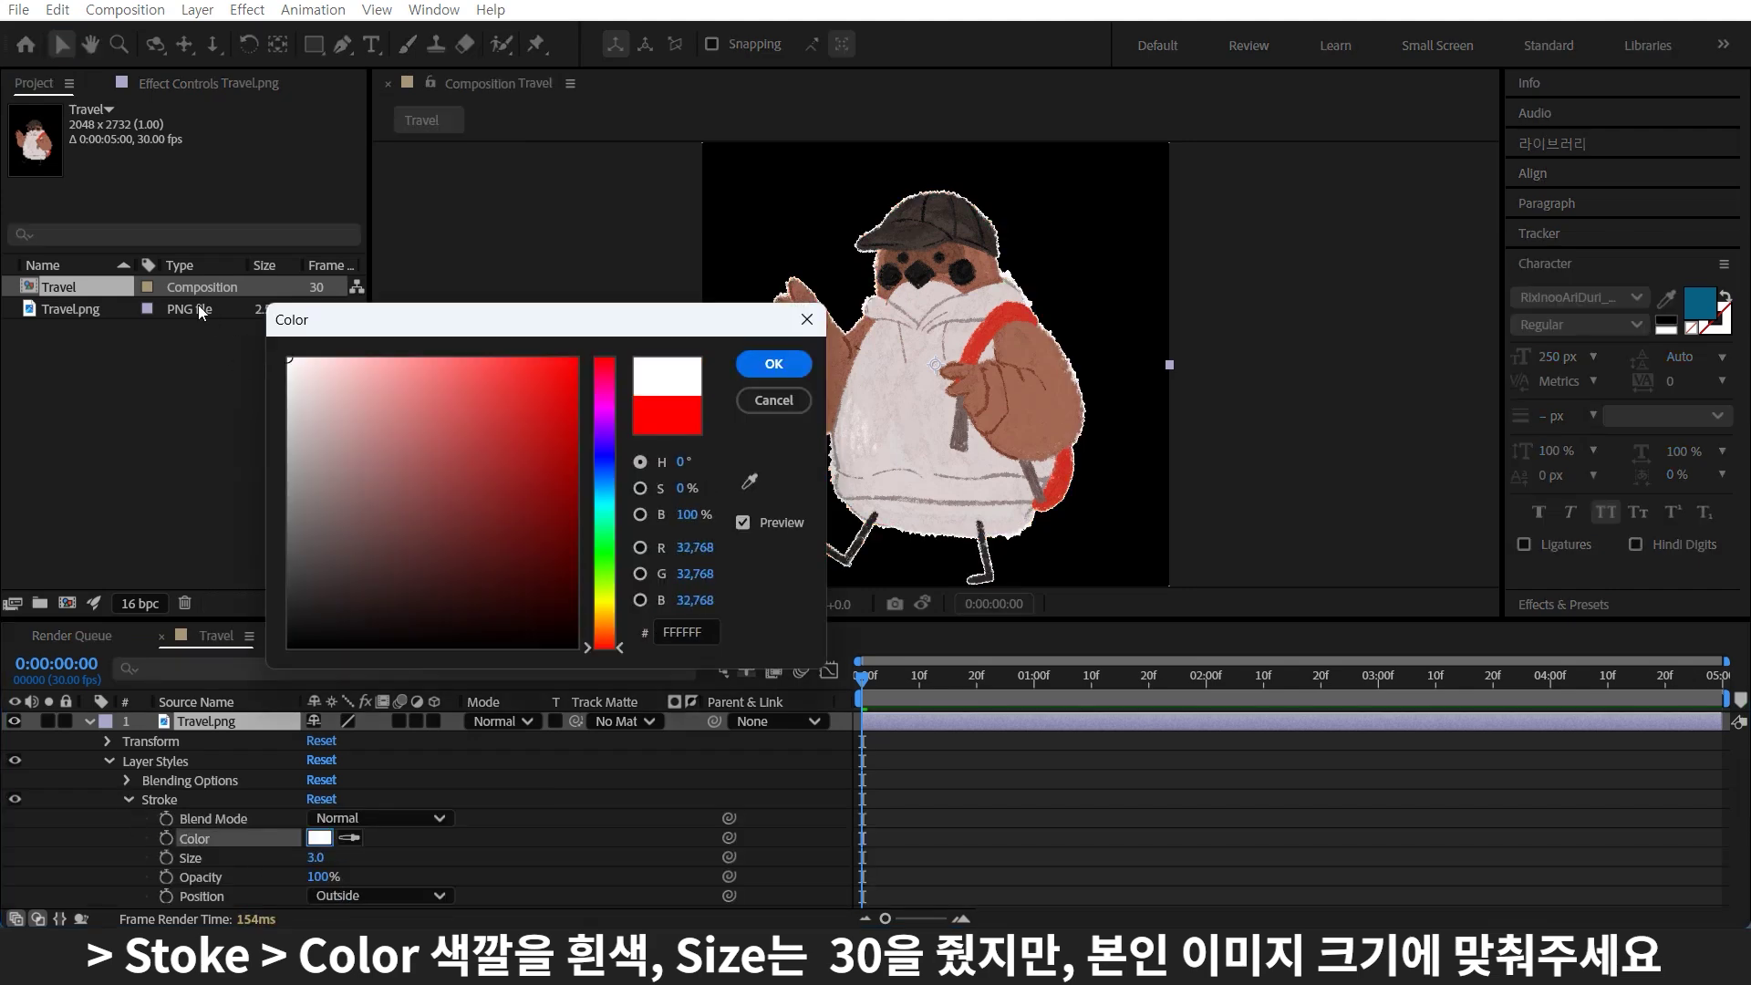
click(773, 364)
click(319, 857)
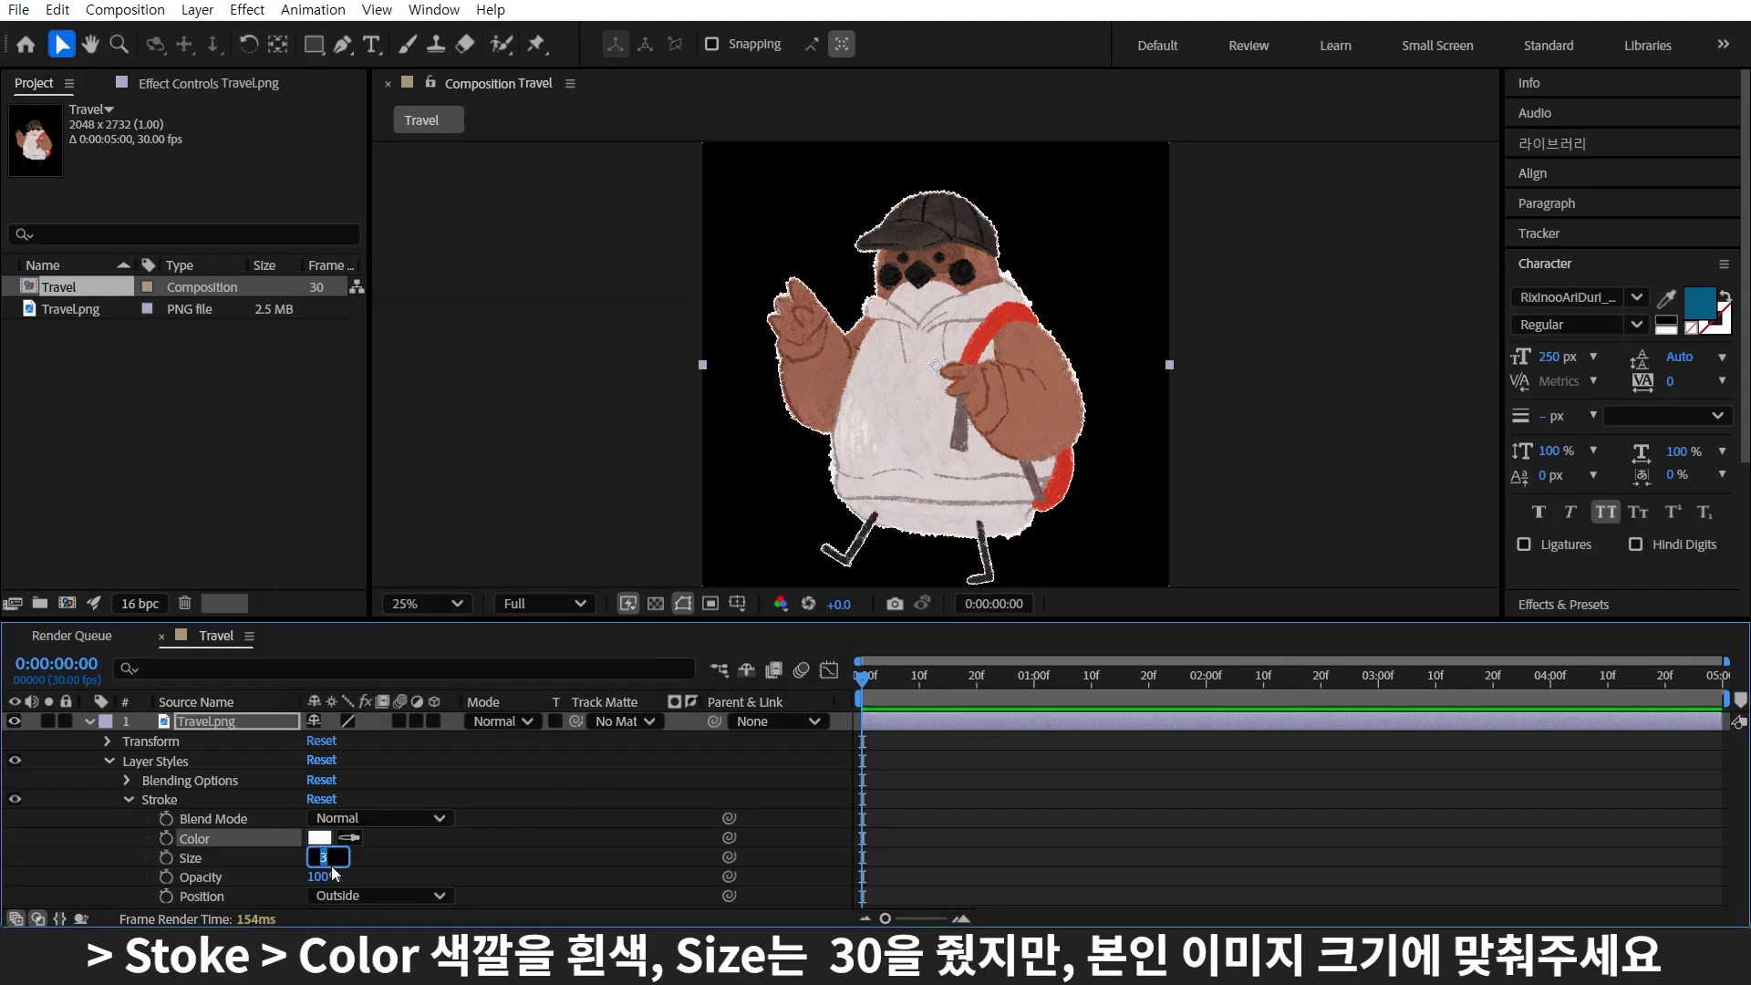
key(Return)
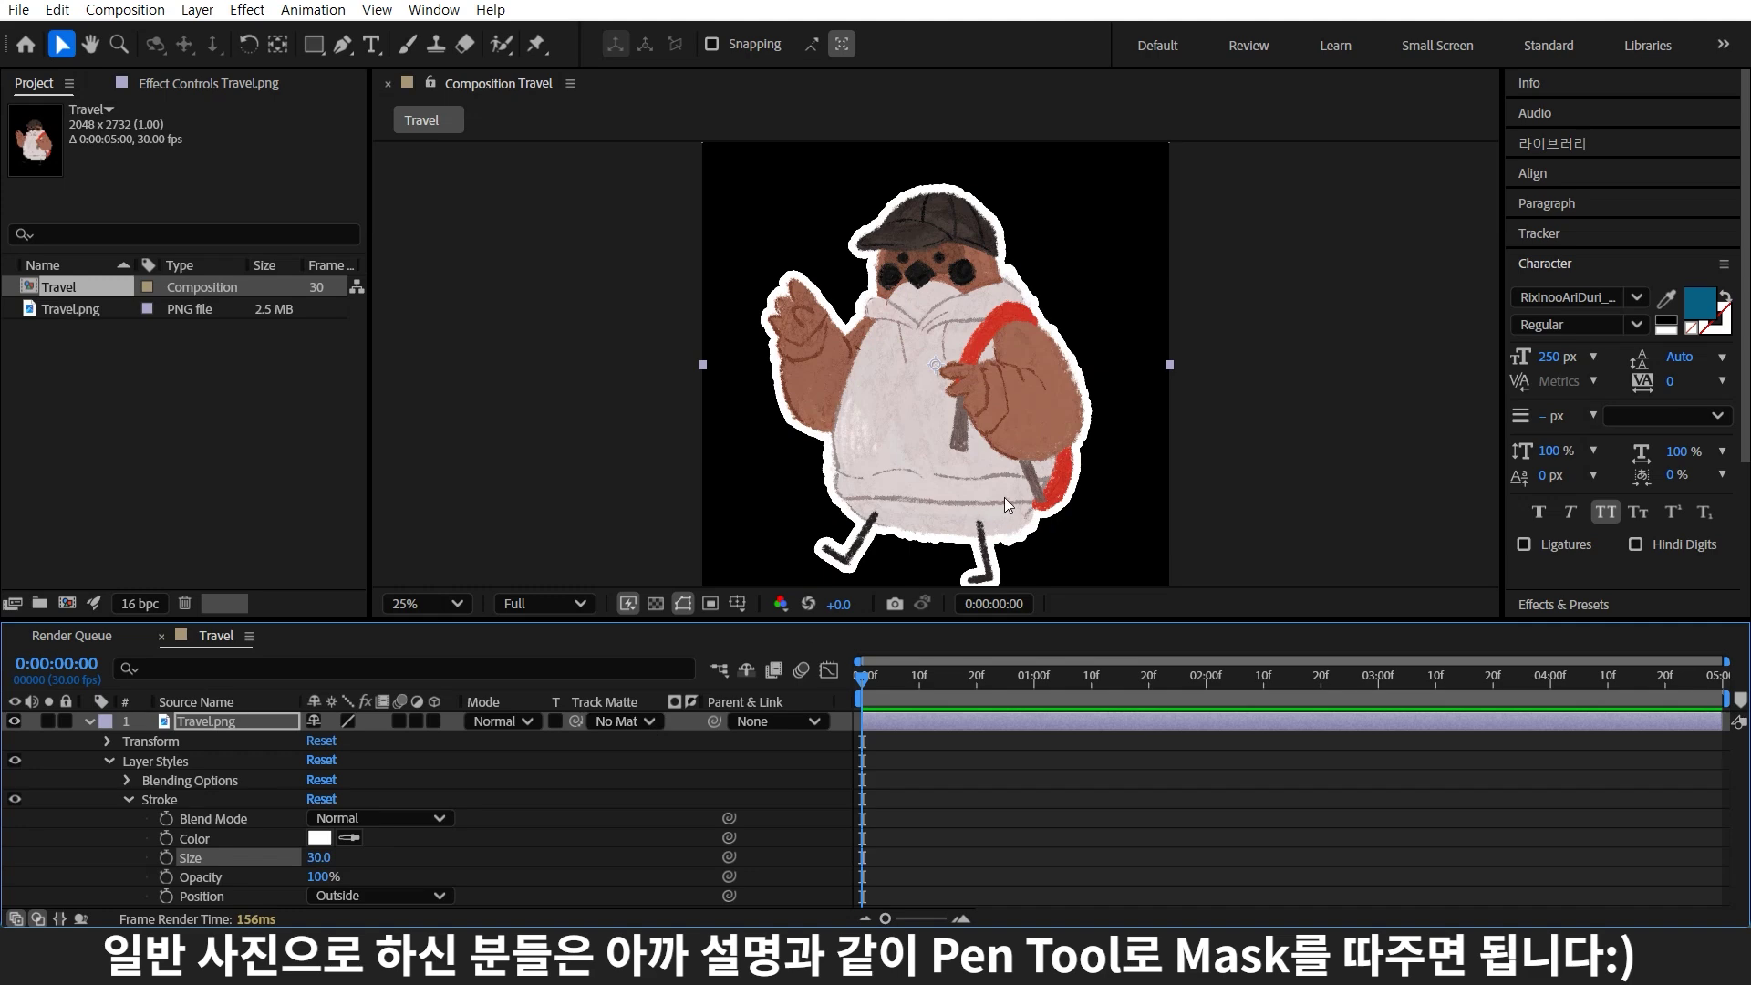
scroll(1005, 496, up, 4)
scroll(899, 485, down, 2)
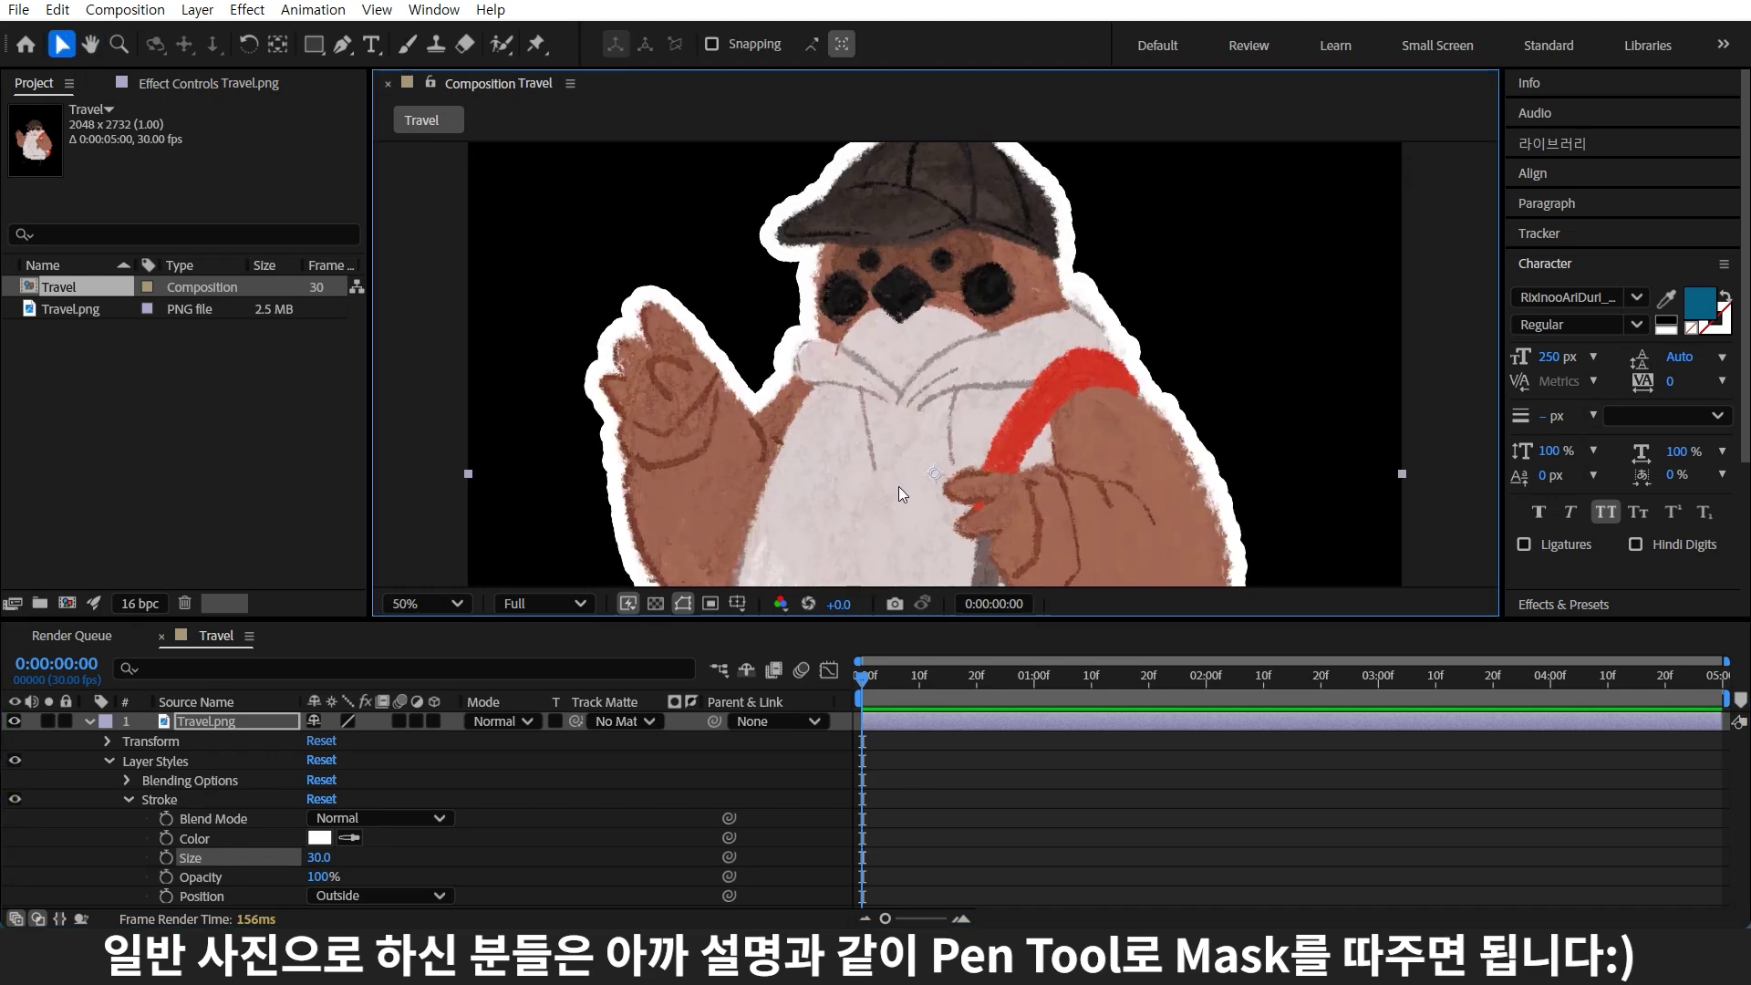
click(87, 722)
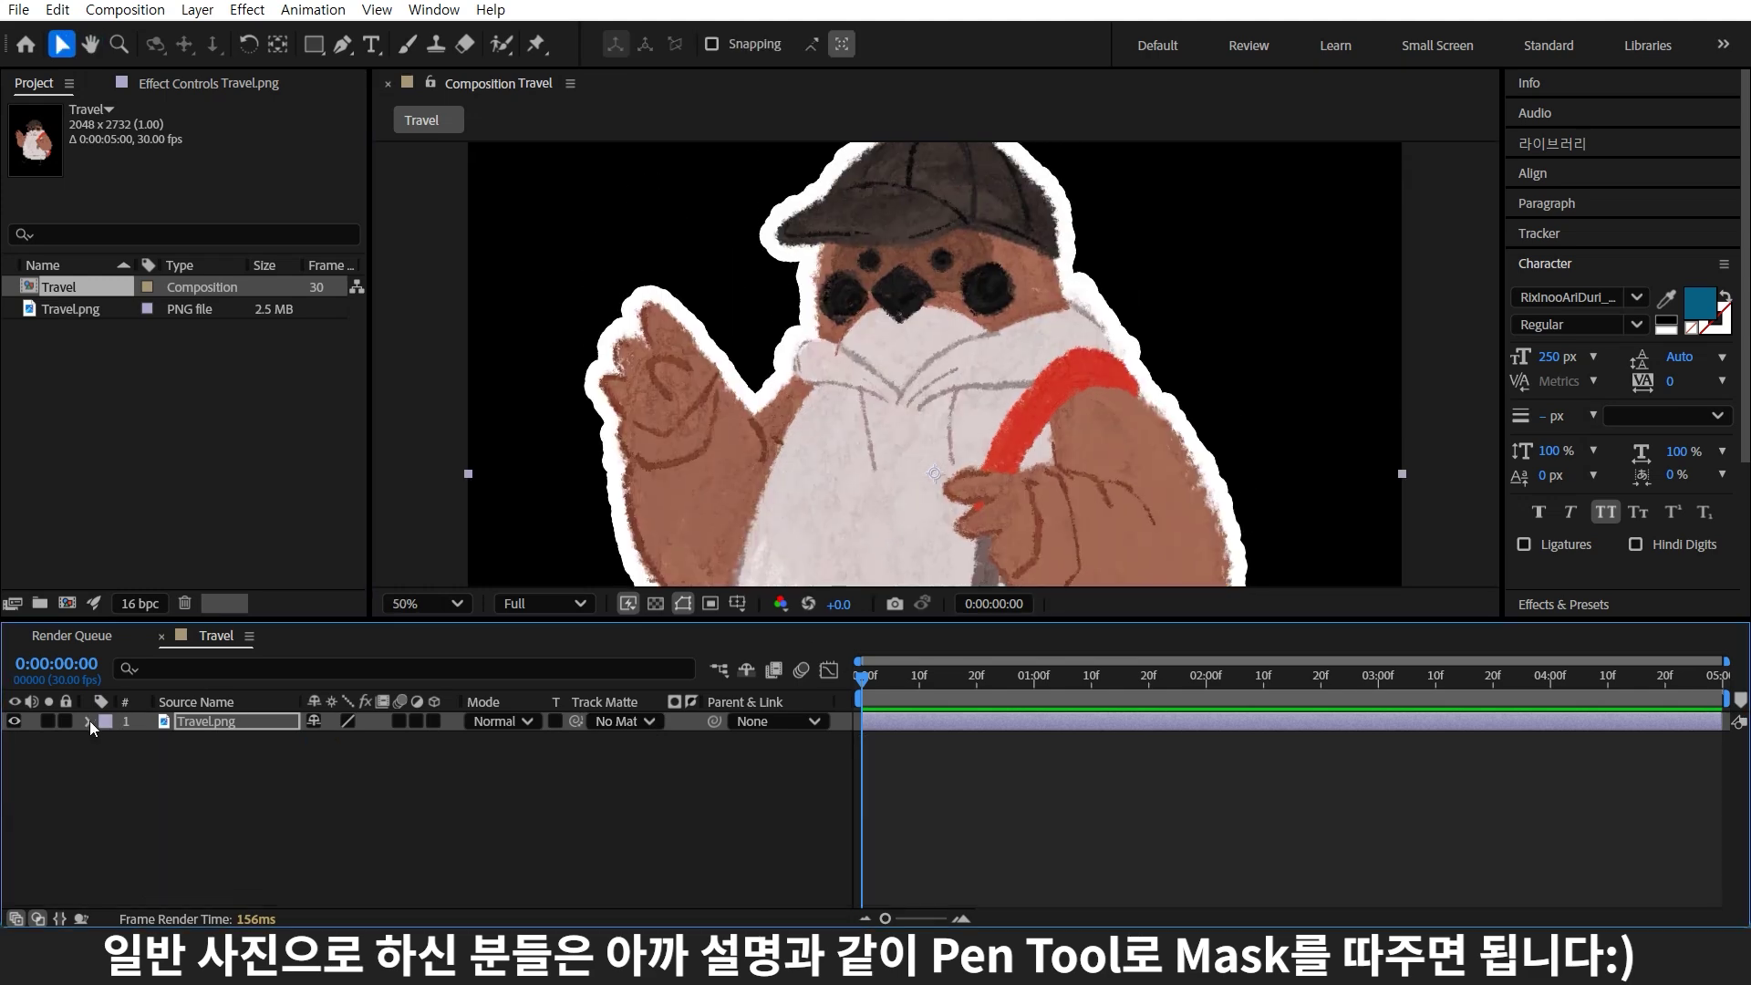
Create a 1920x1080 Comp 1 with the Travel comp scaled to 65% and moved lower
key(ctrl+n)
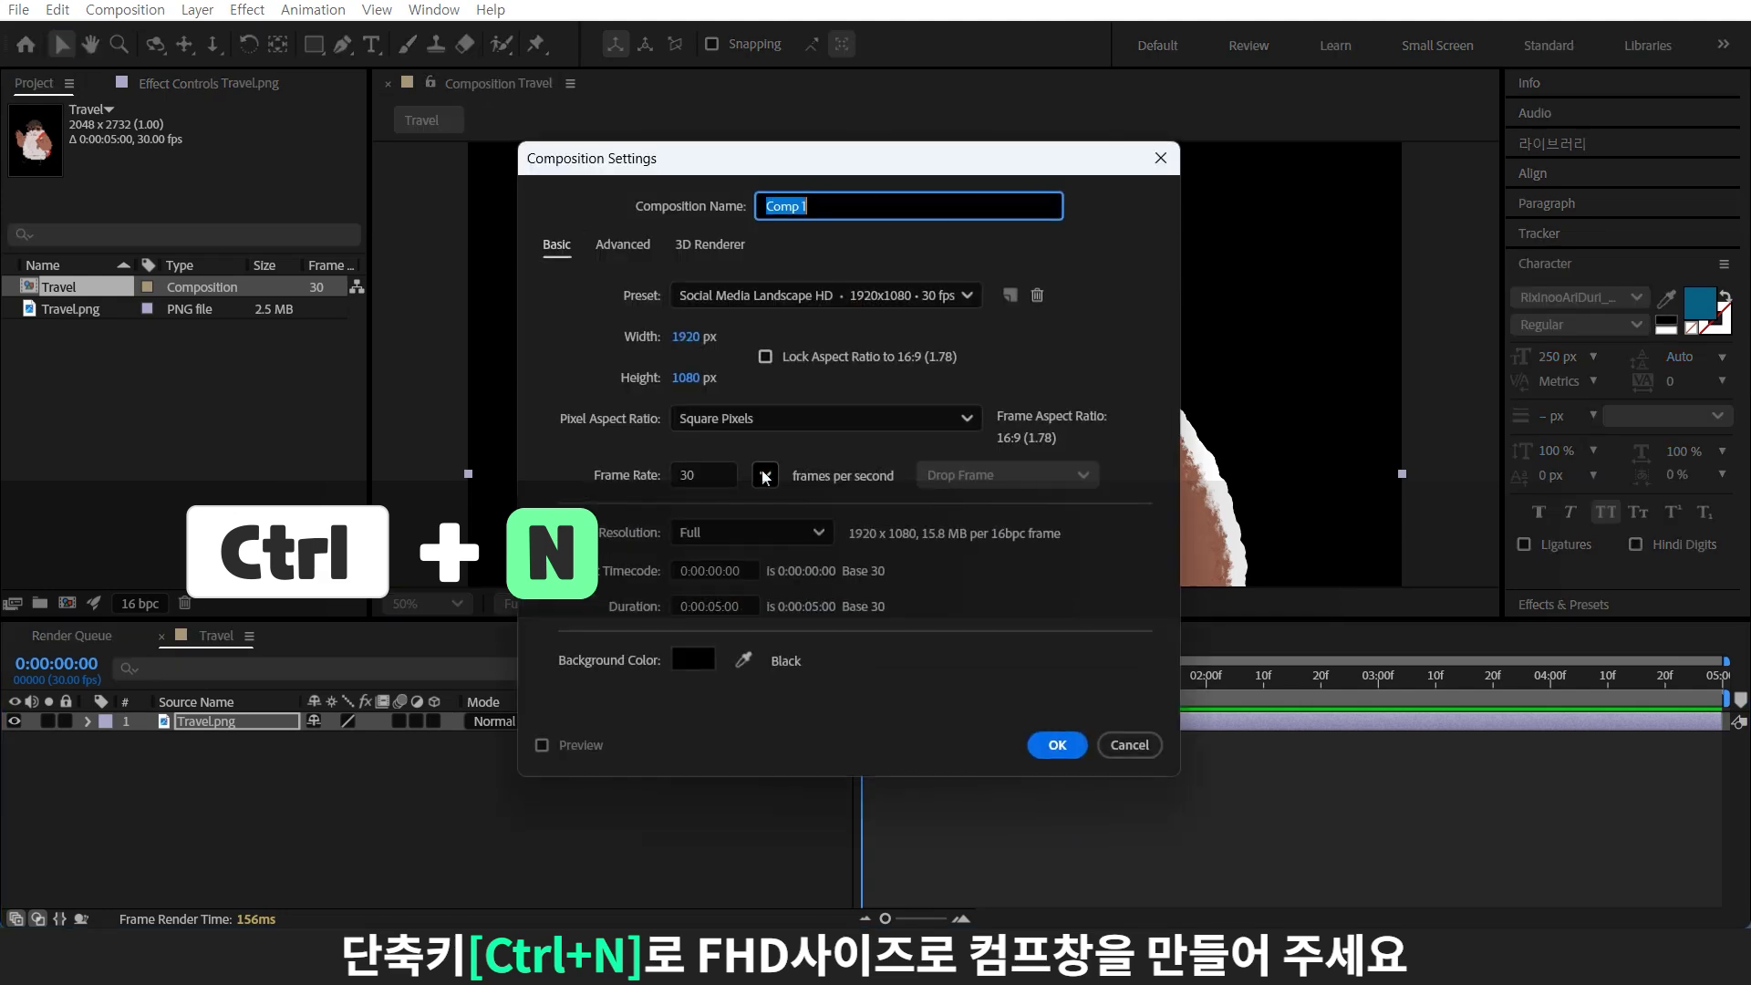
click(1058, 746)
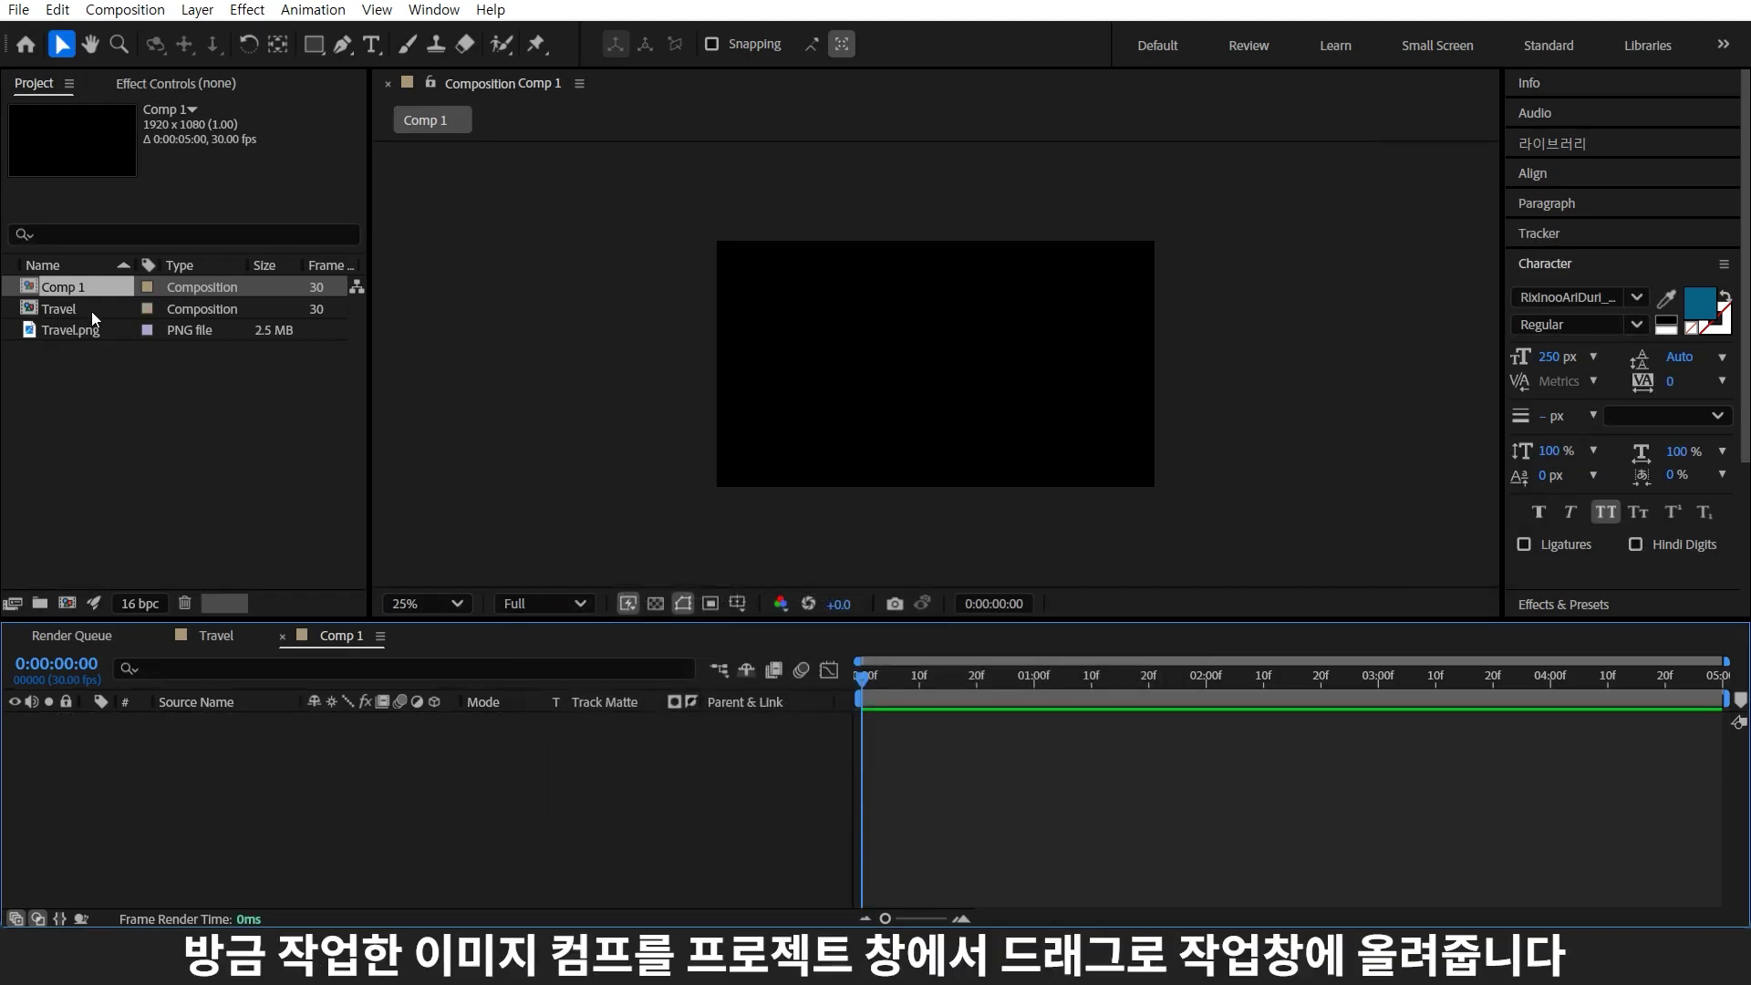
drag(92, 311, 326, 750)
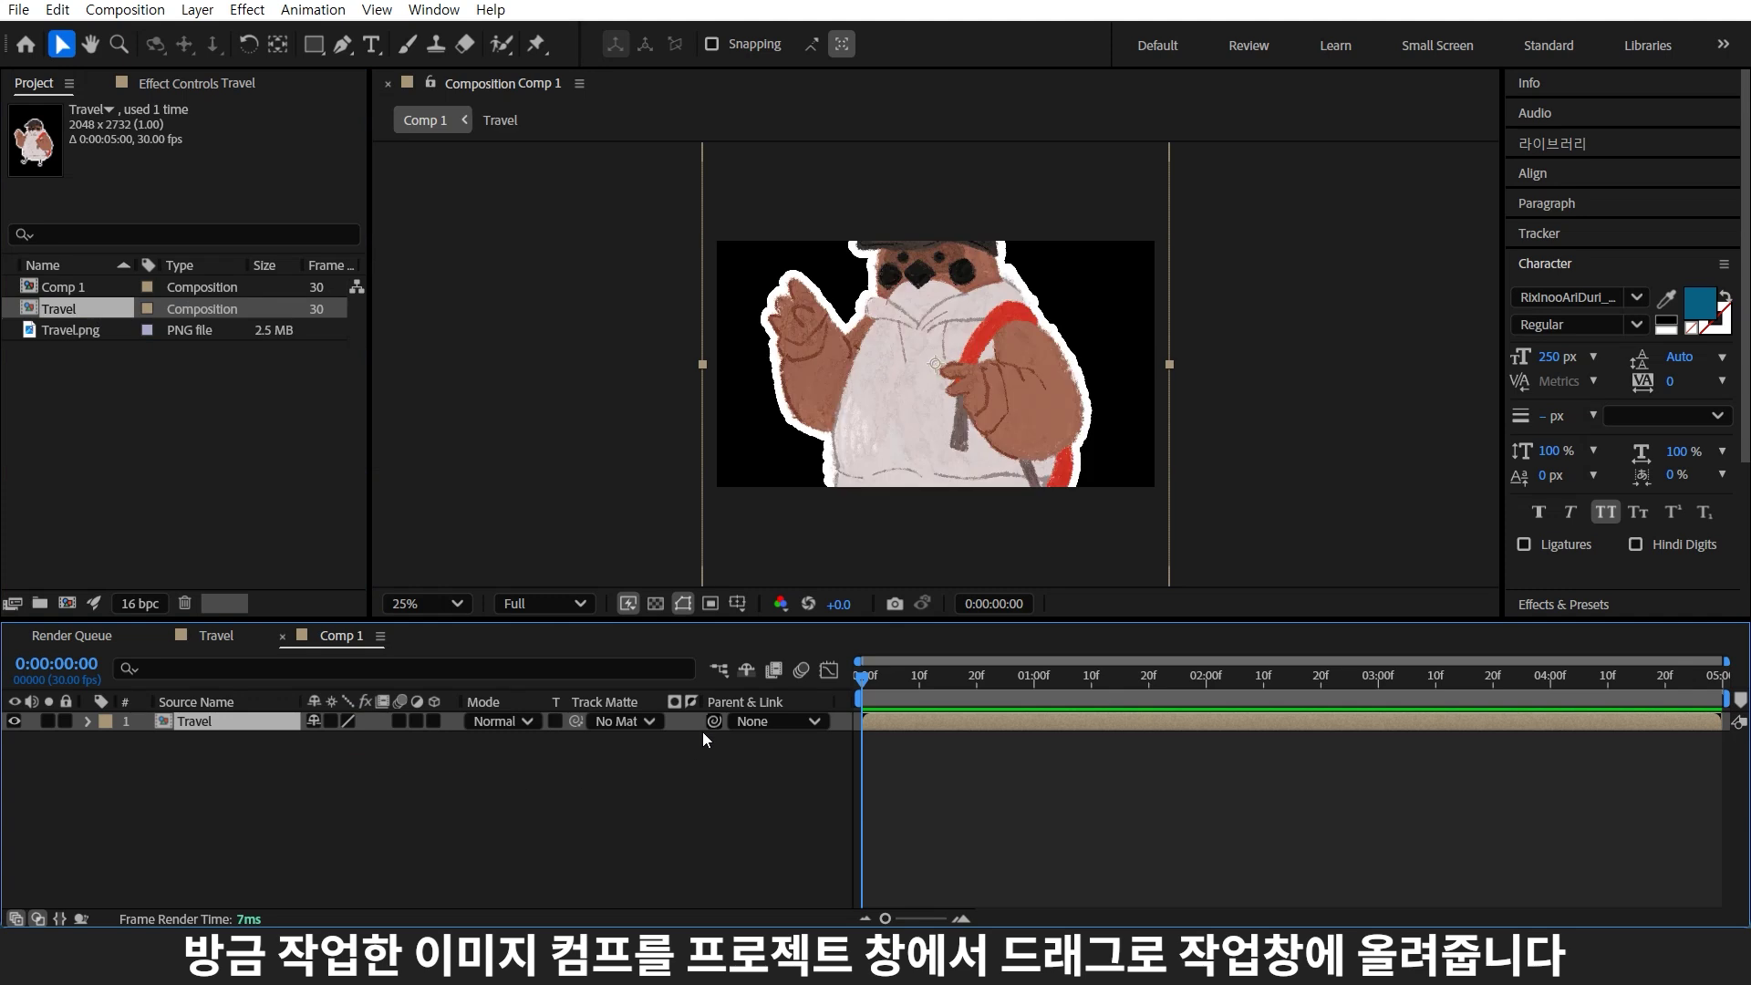
key(s)
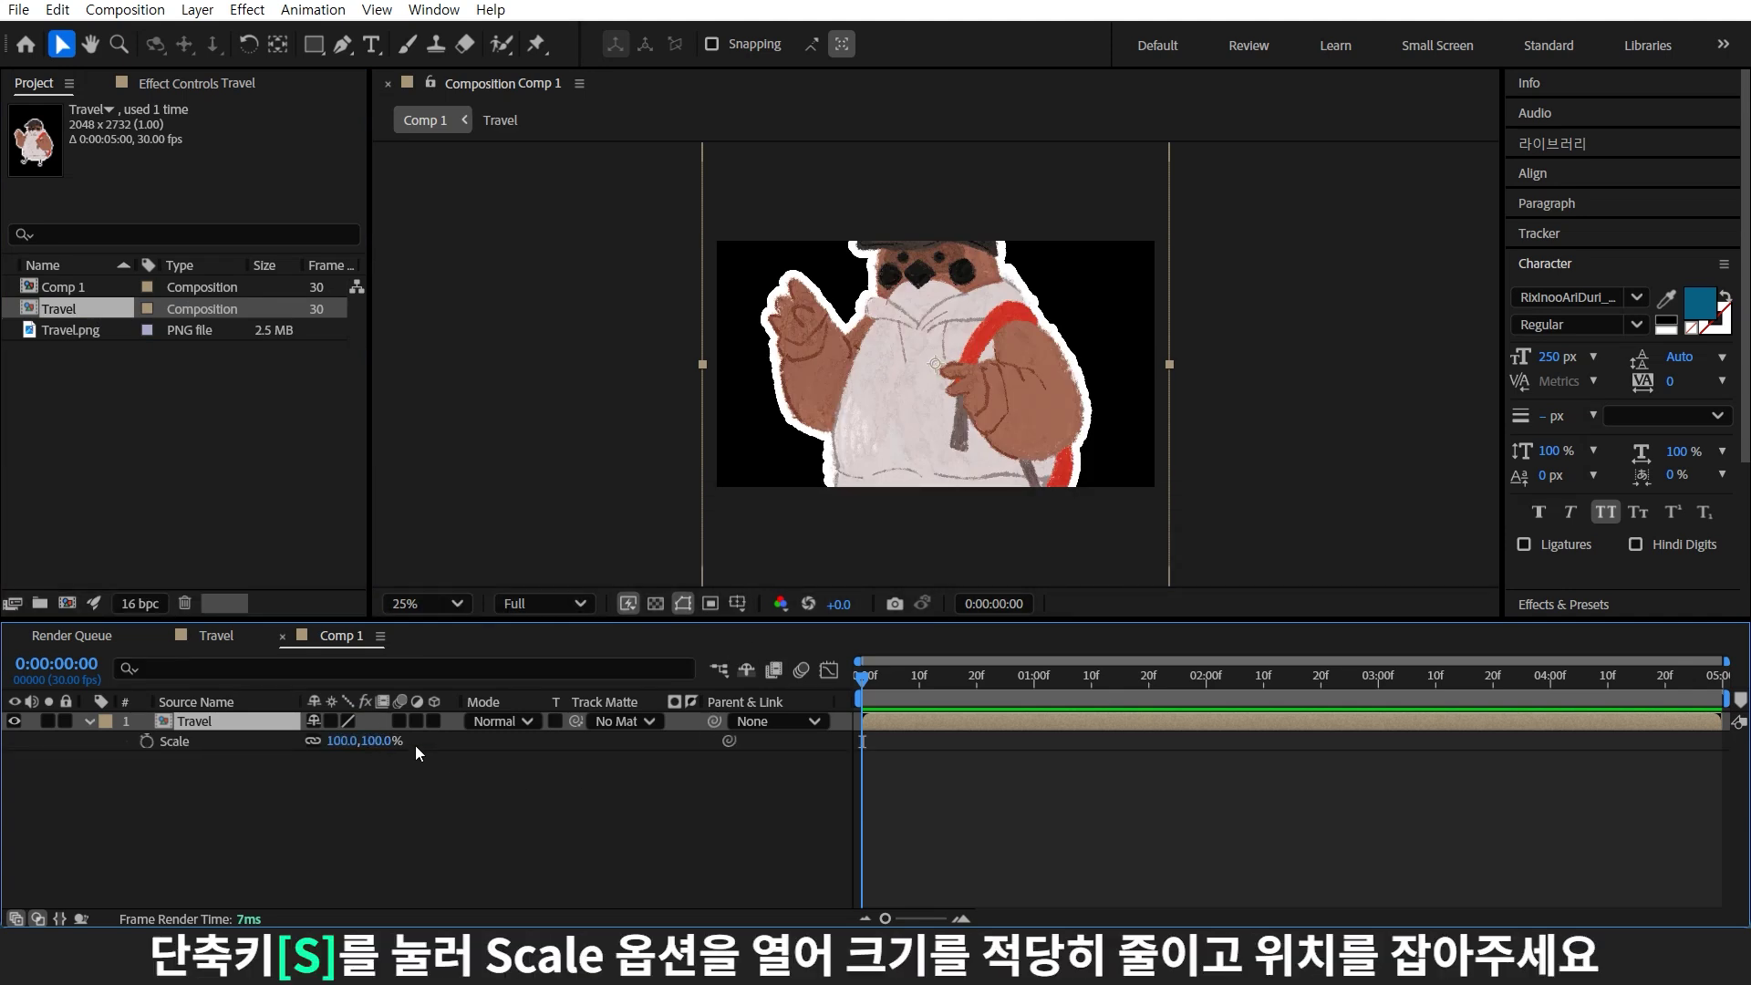
drag(365, 739, 333, 741)
drag(1062, 358, 1057, 444)
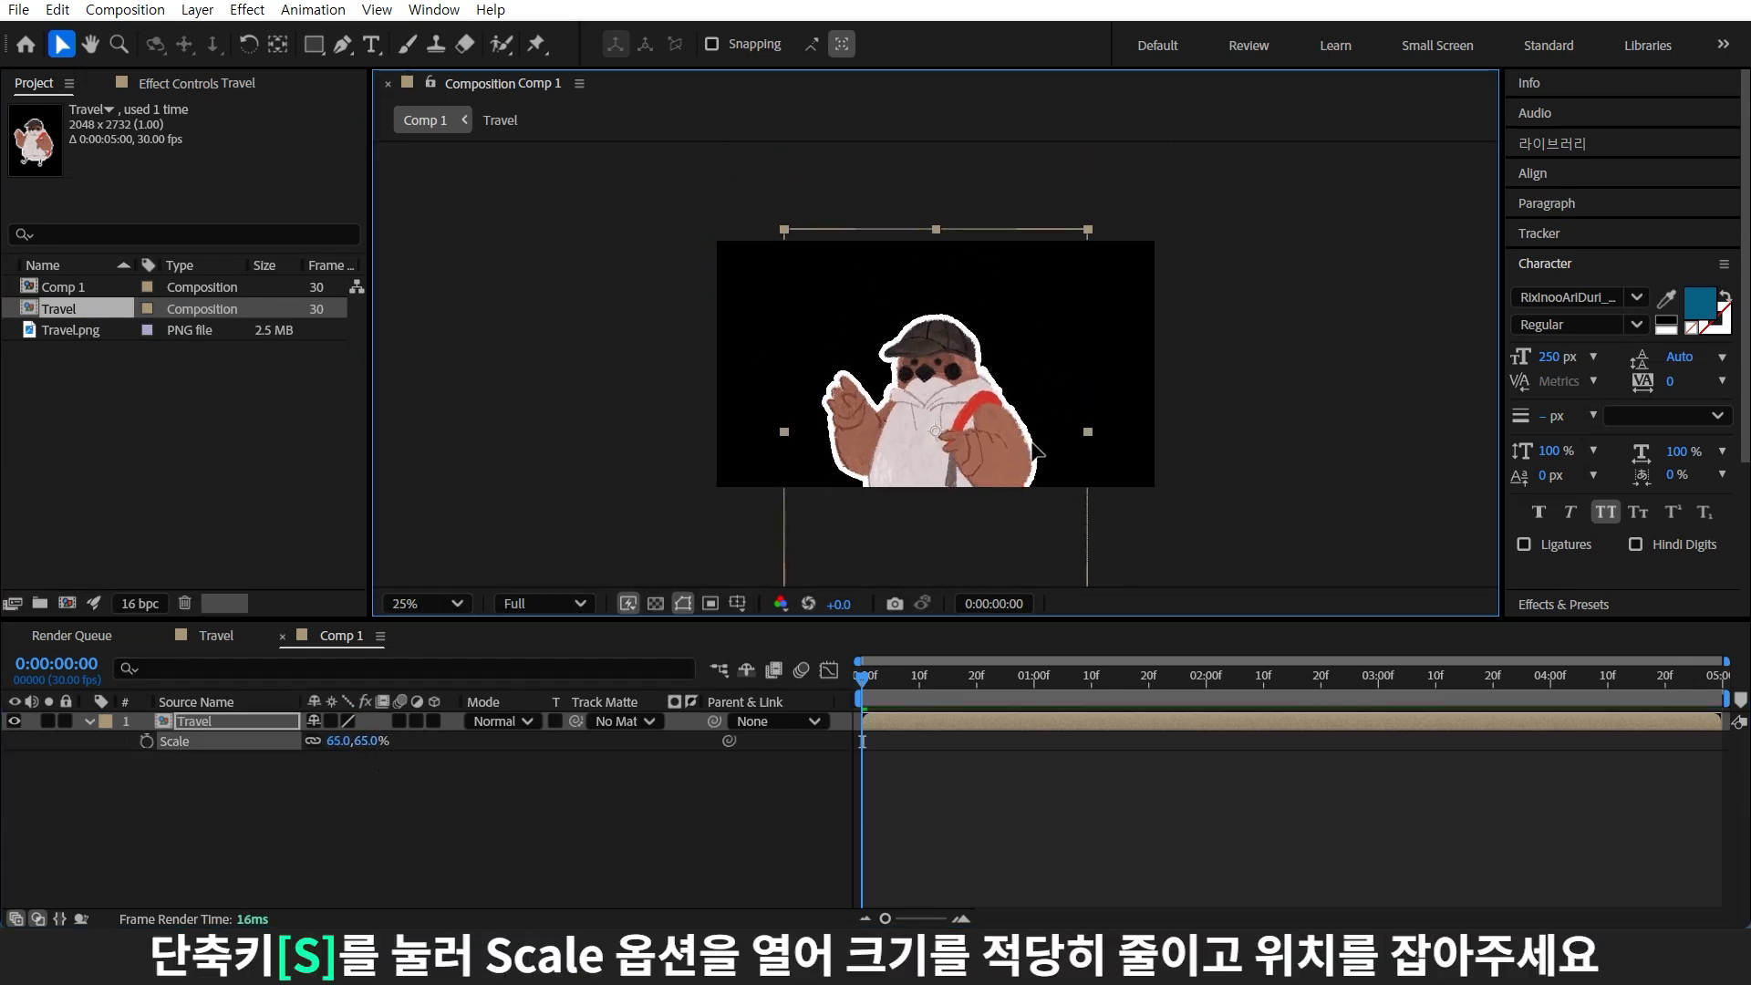
Apply Roughen Edges to the Travel layer with Edge Type set to Cut
key(ctrl+5)
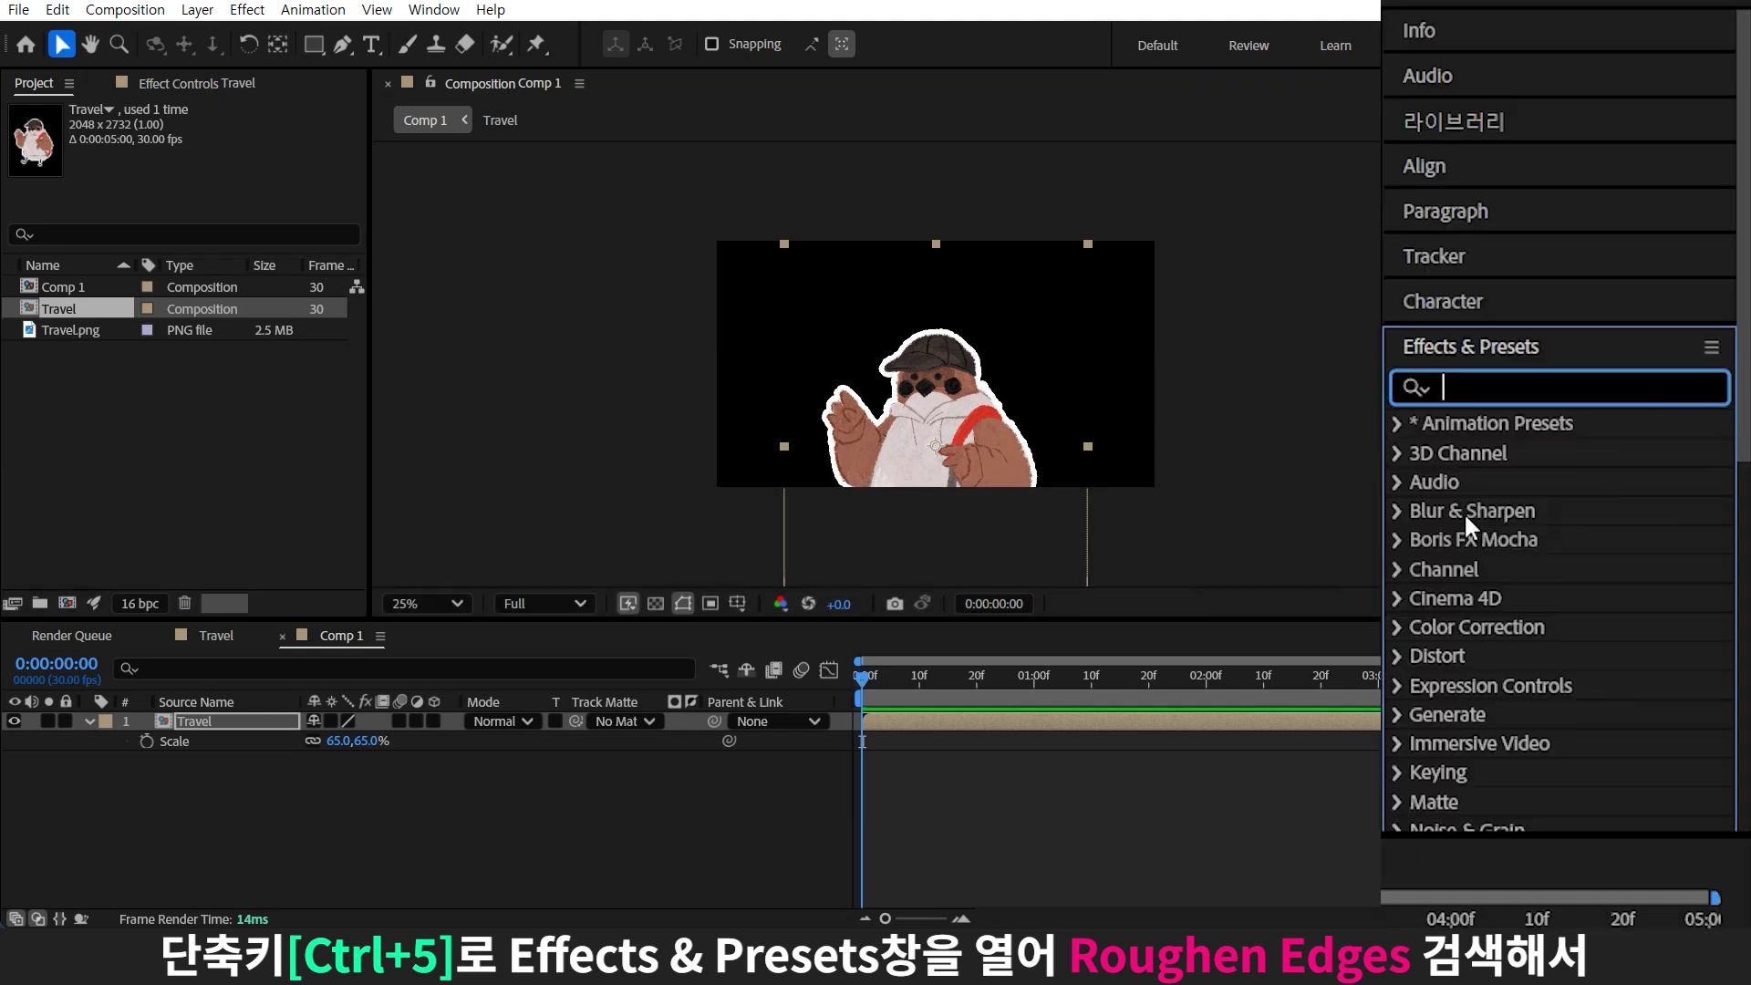
text(rou)
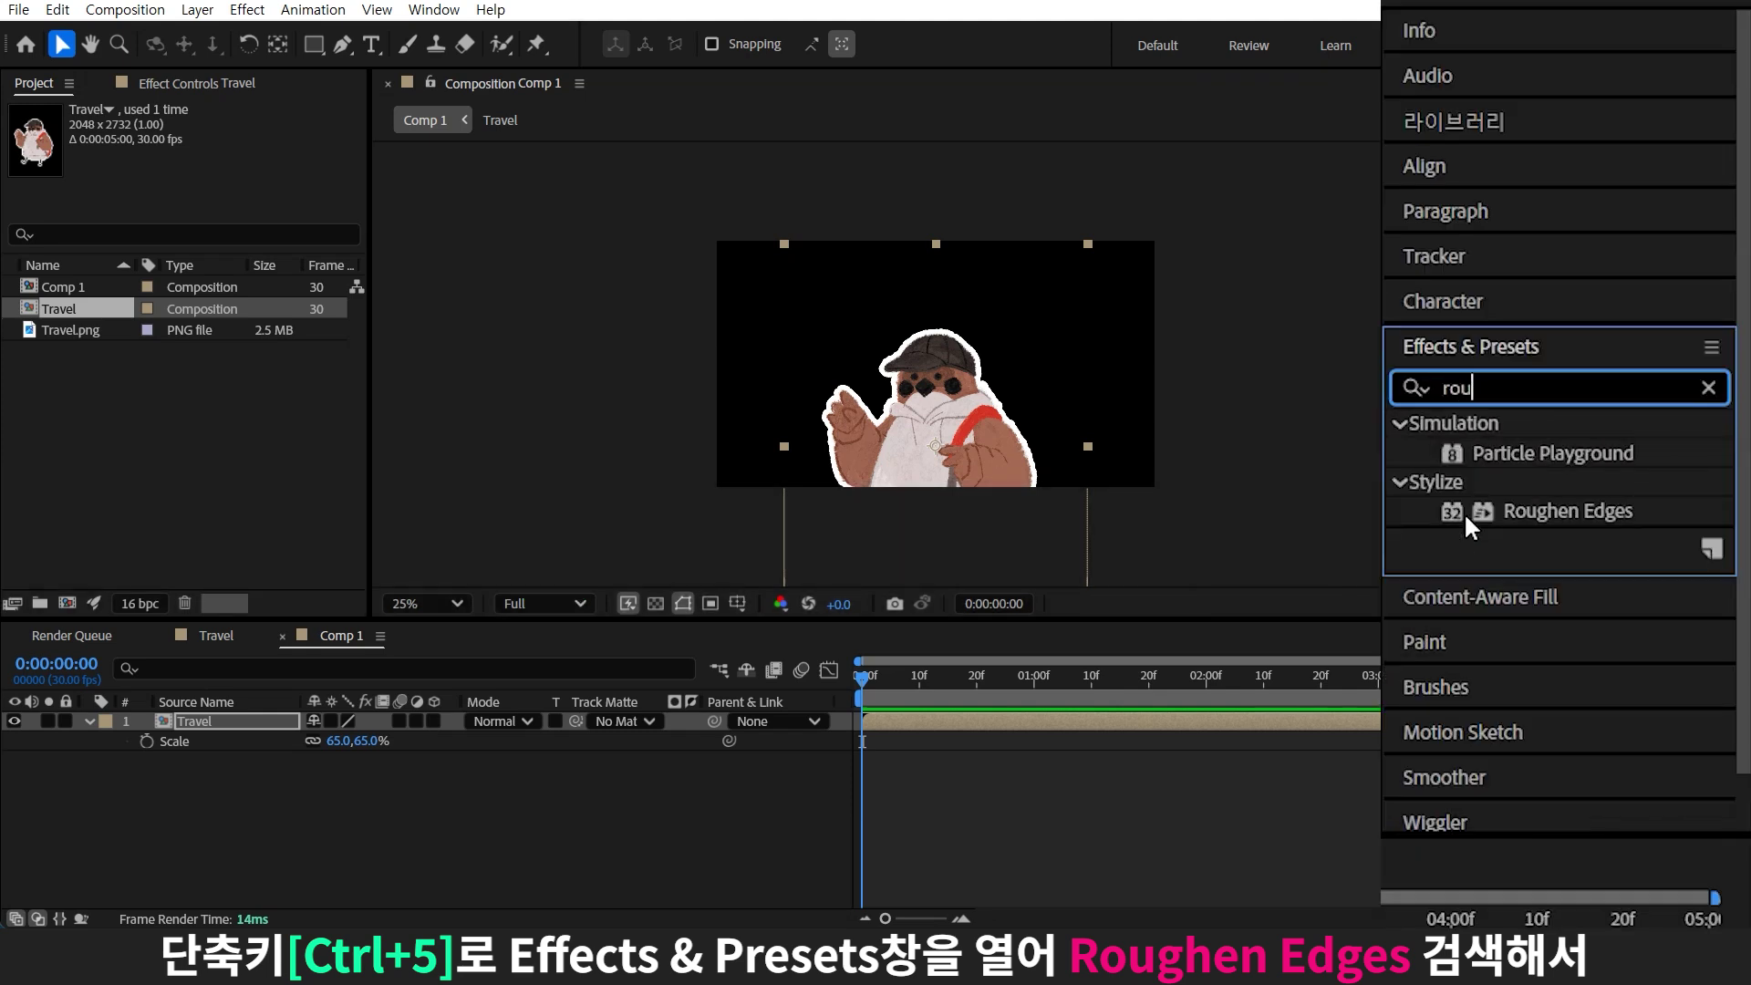
drag(1505, 511, 961, 409)
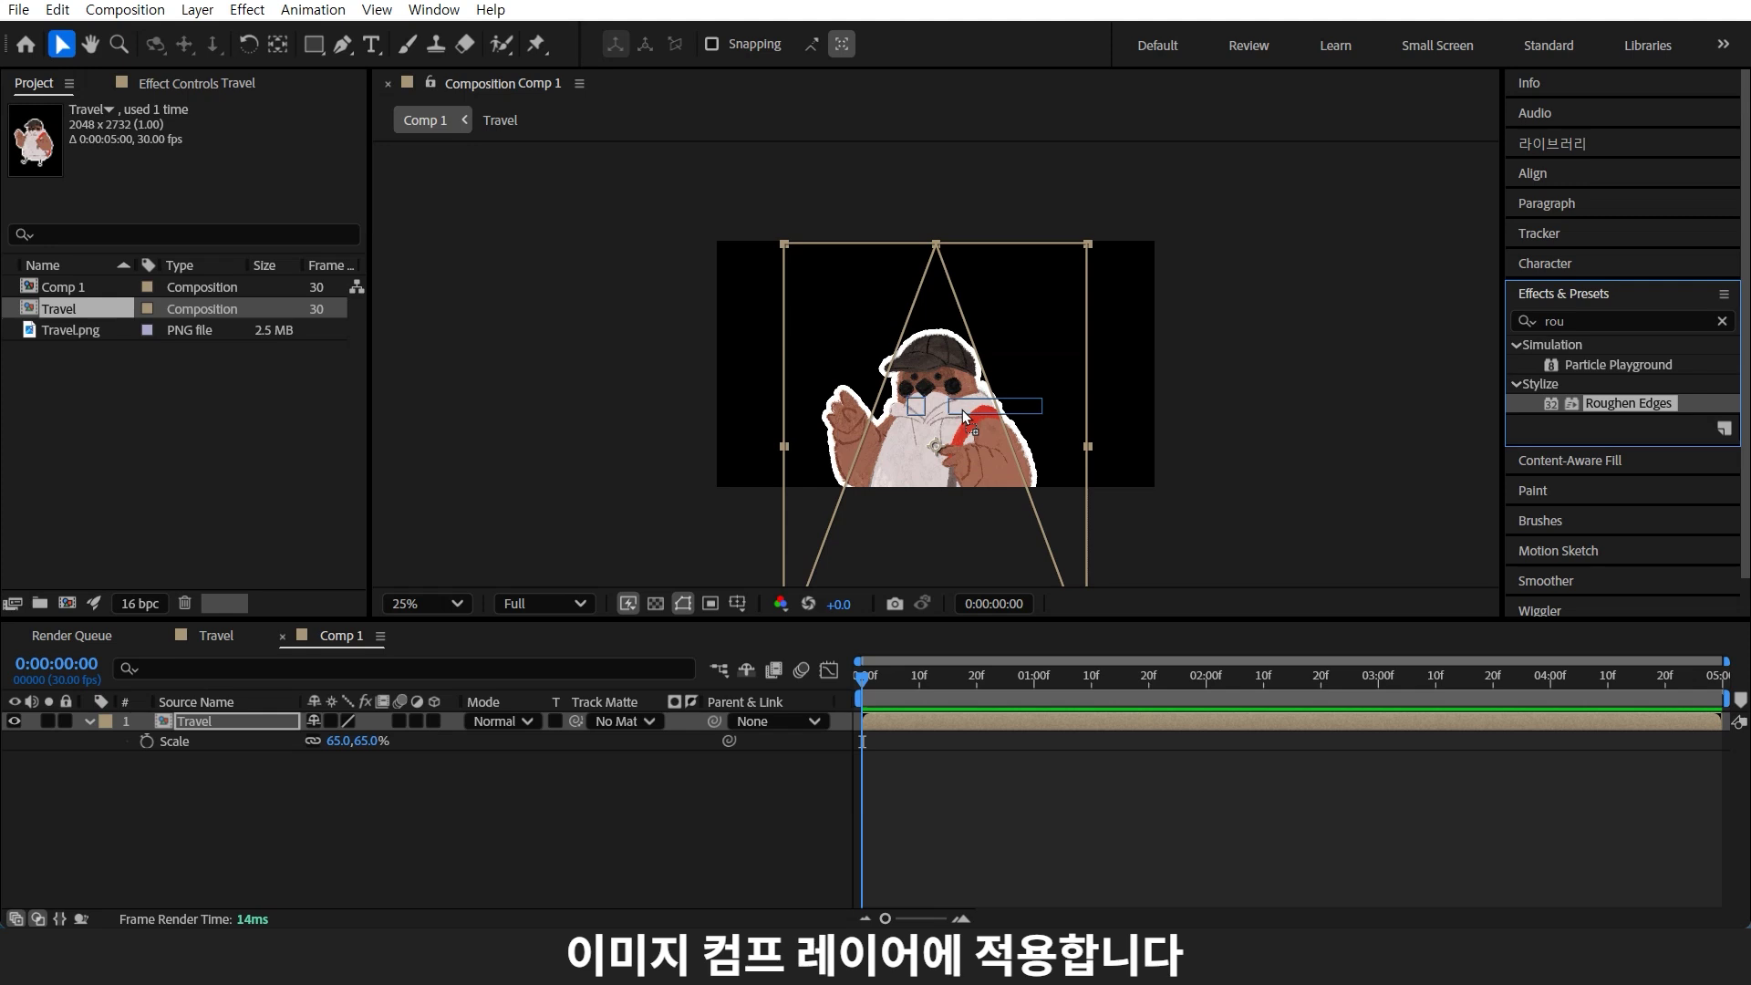
click(223, 146)
click(245, 223)
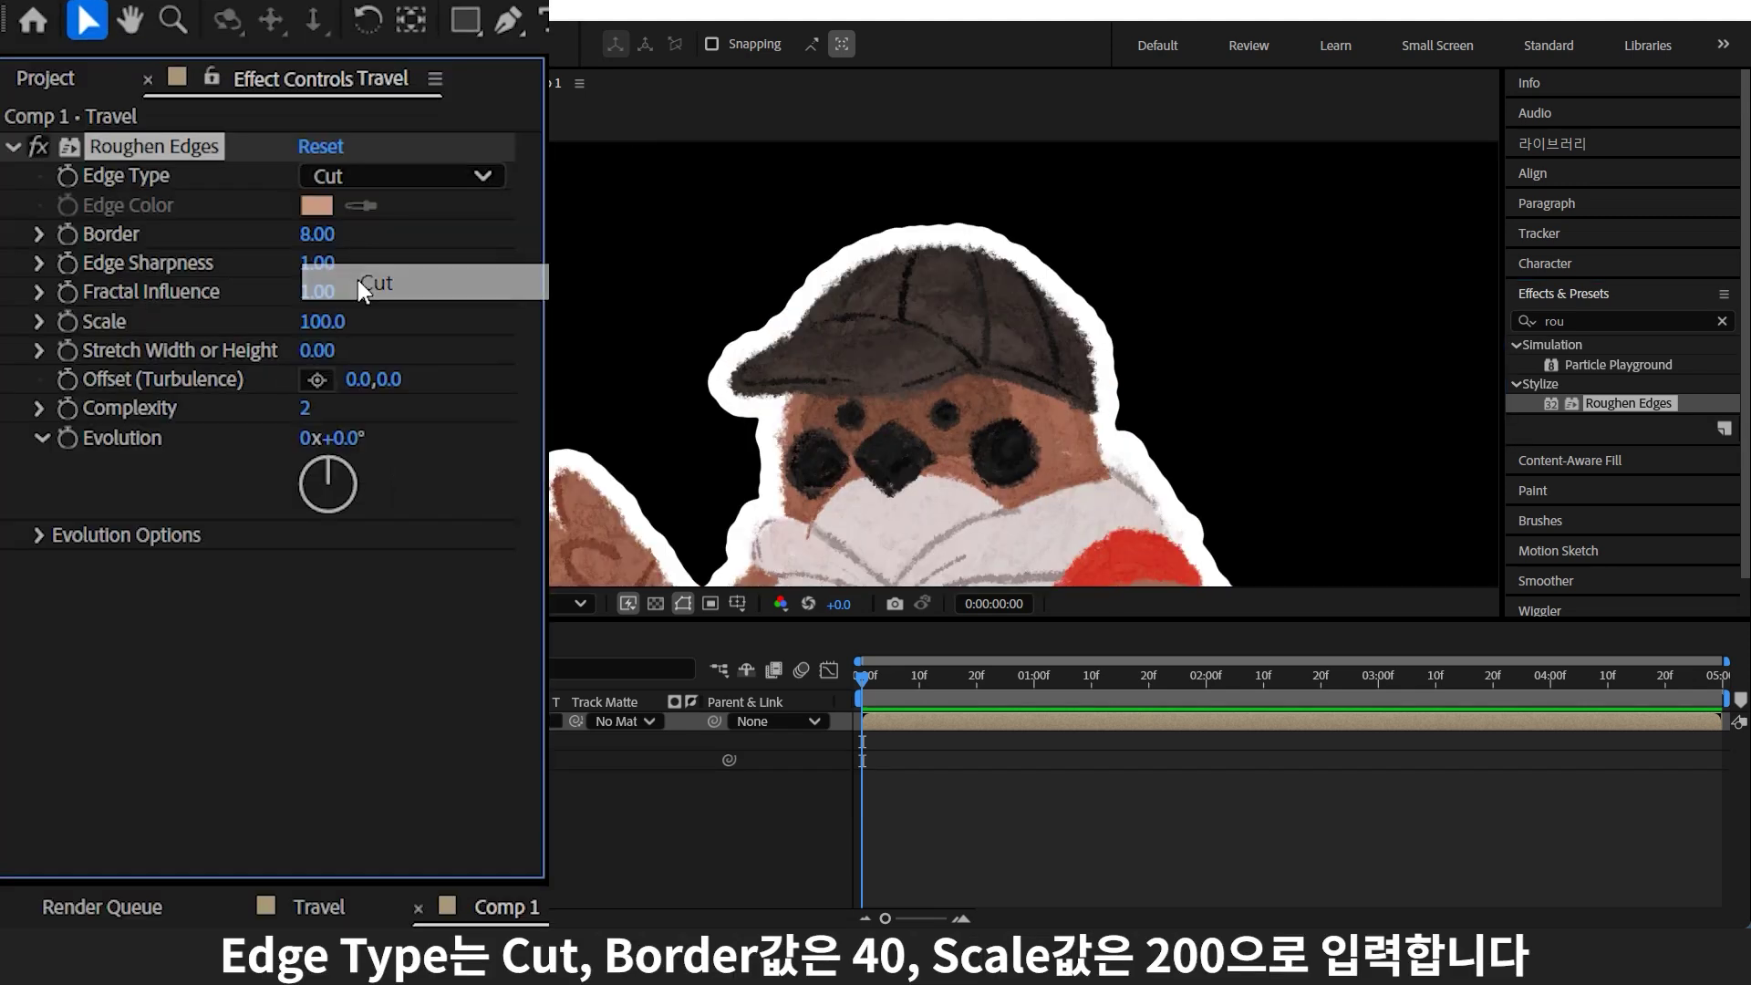
Set Roughen Edges Border to 40, Scale to 200 and Complexity to 6
click(319, 234)
text(40)
key(Return)
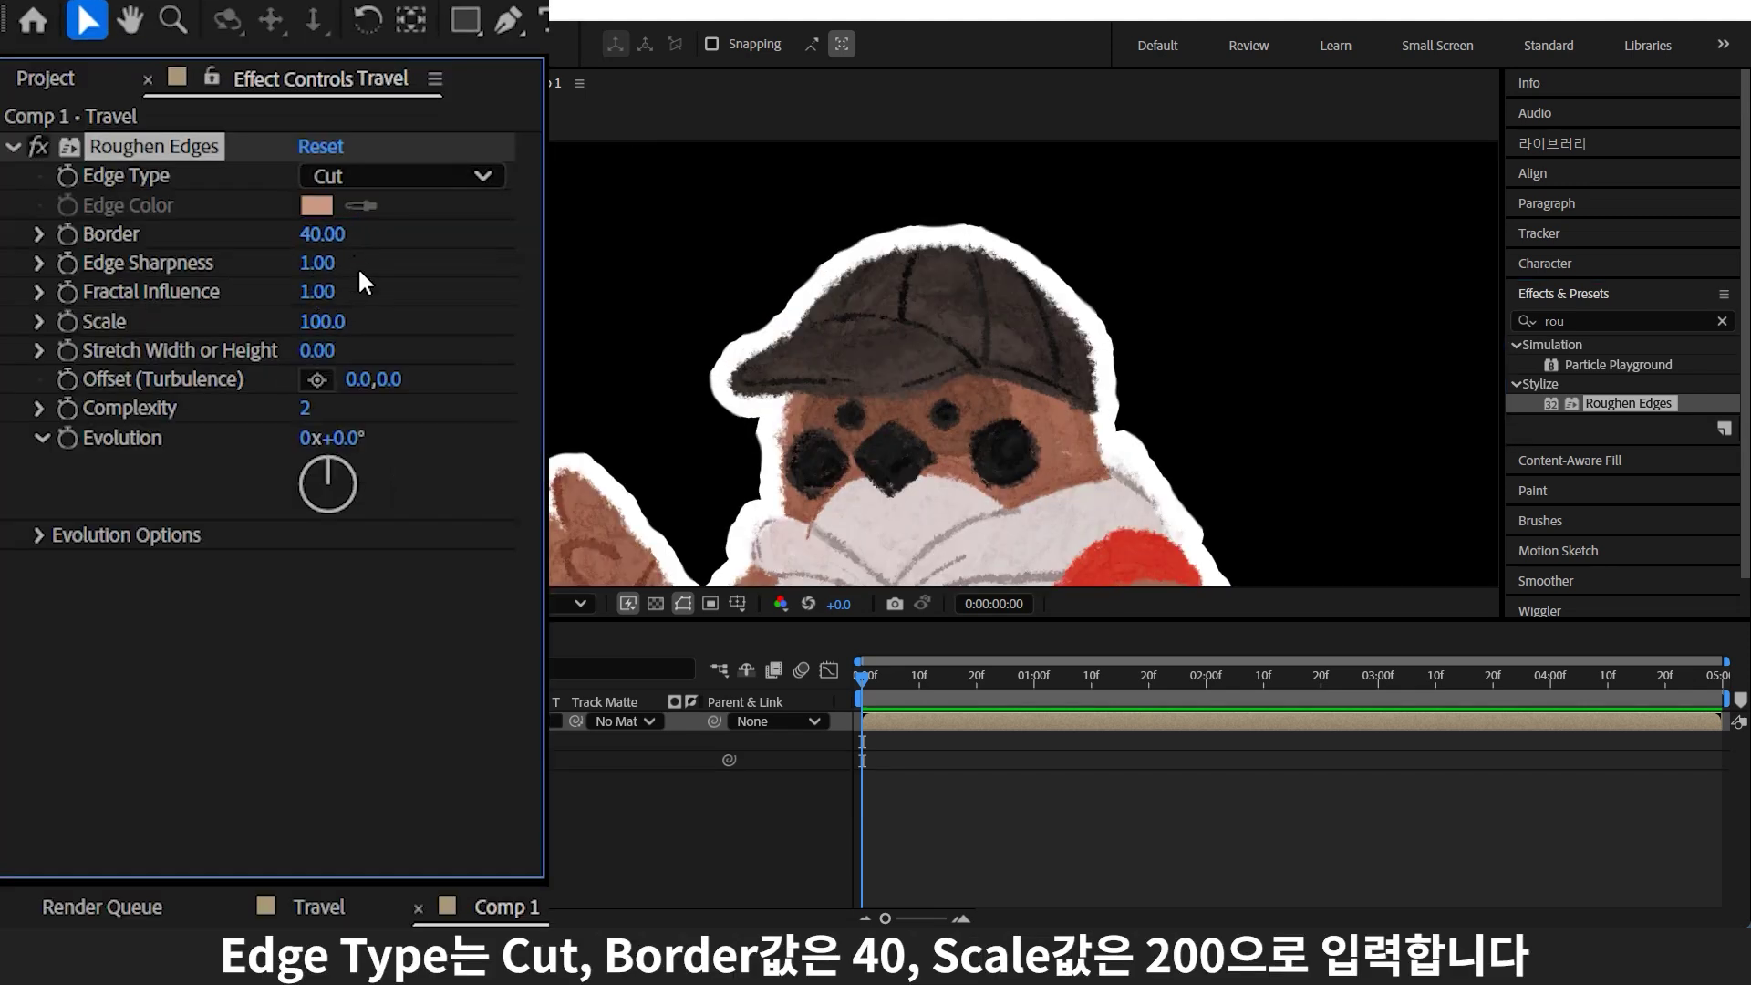
click(321, 321)
text(200)
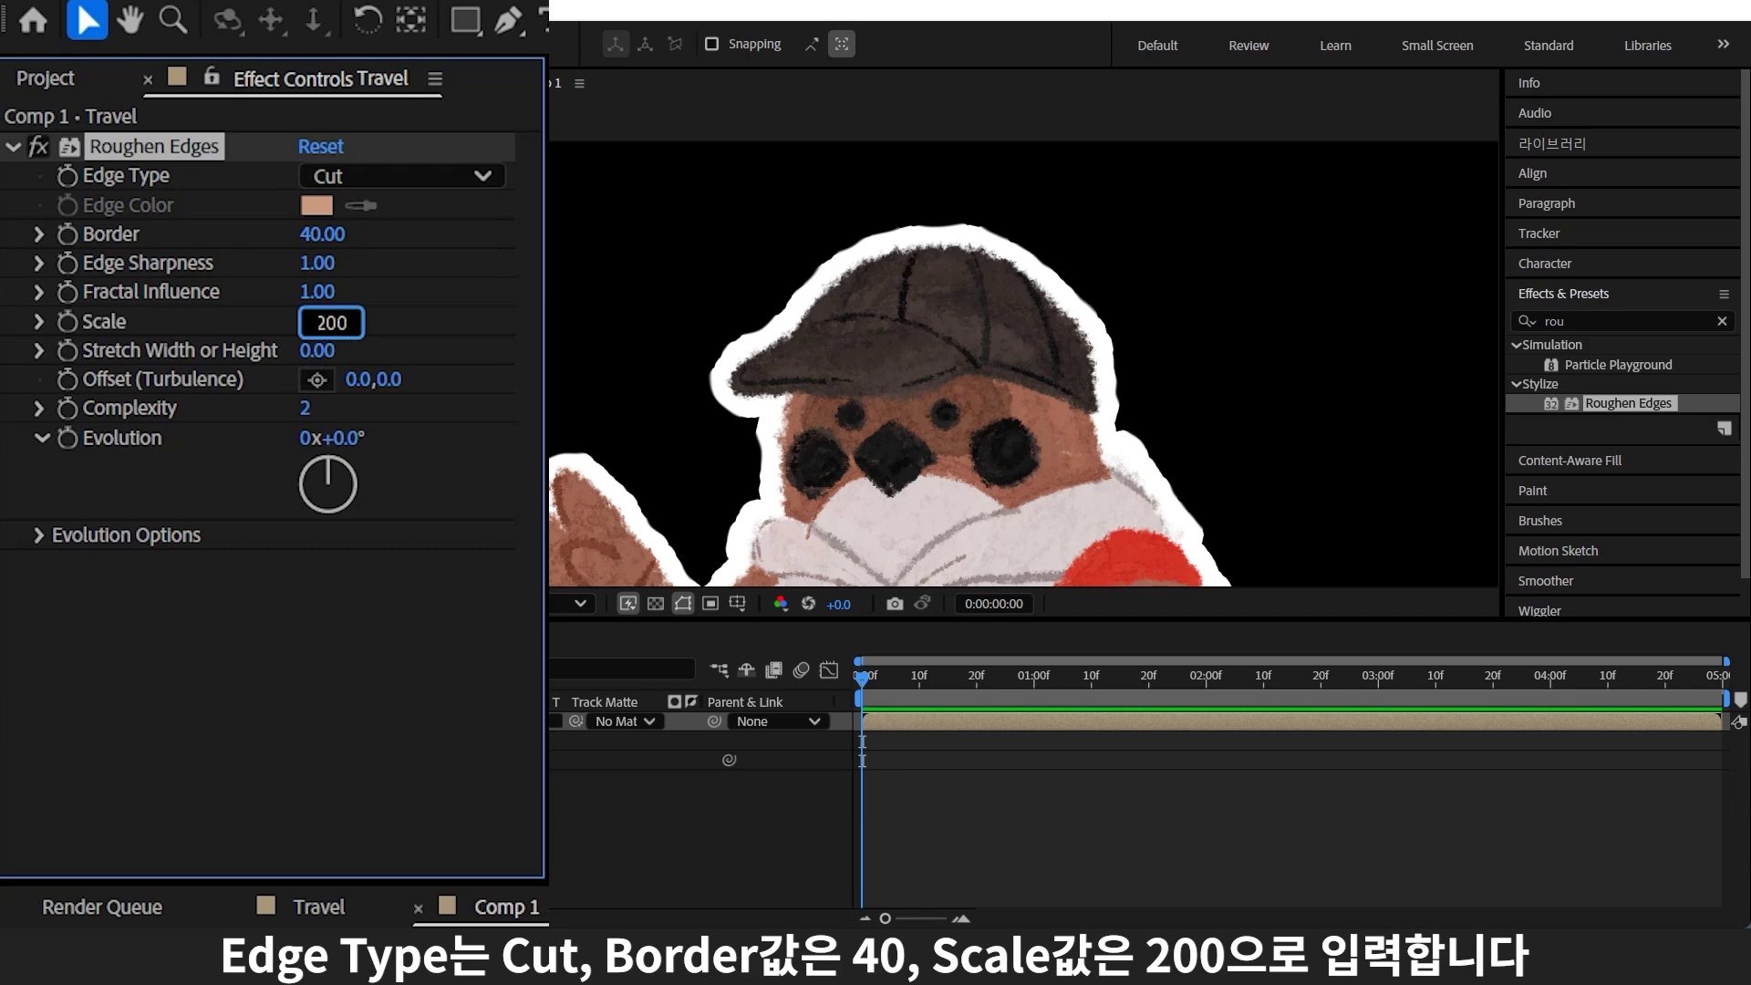
key(Return)
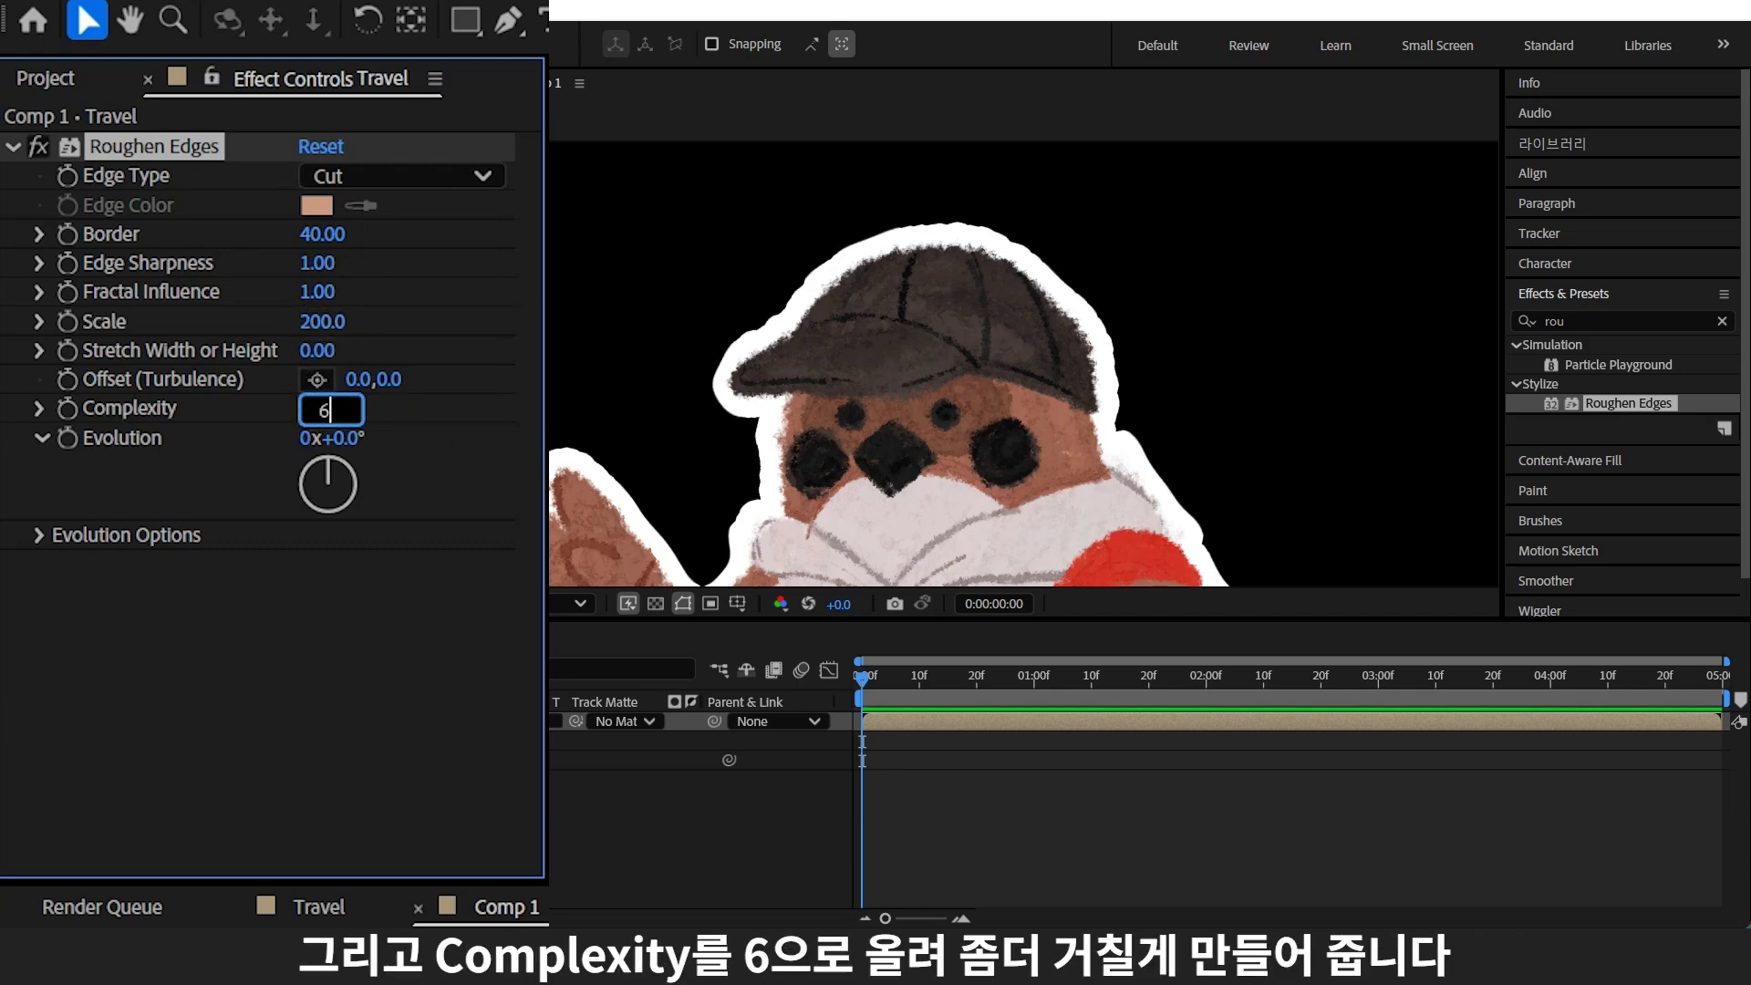
key(Return)
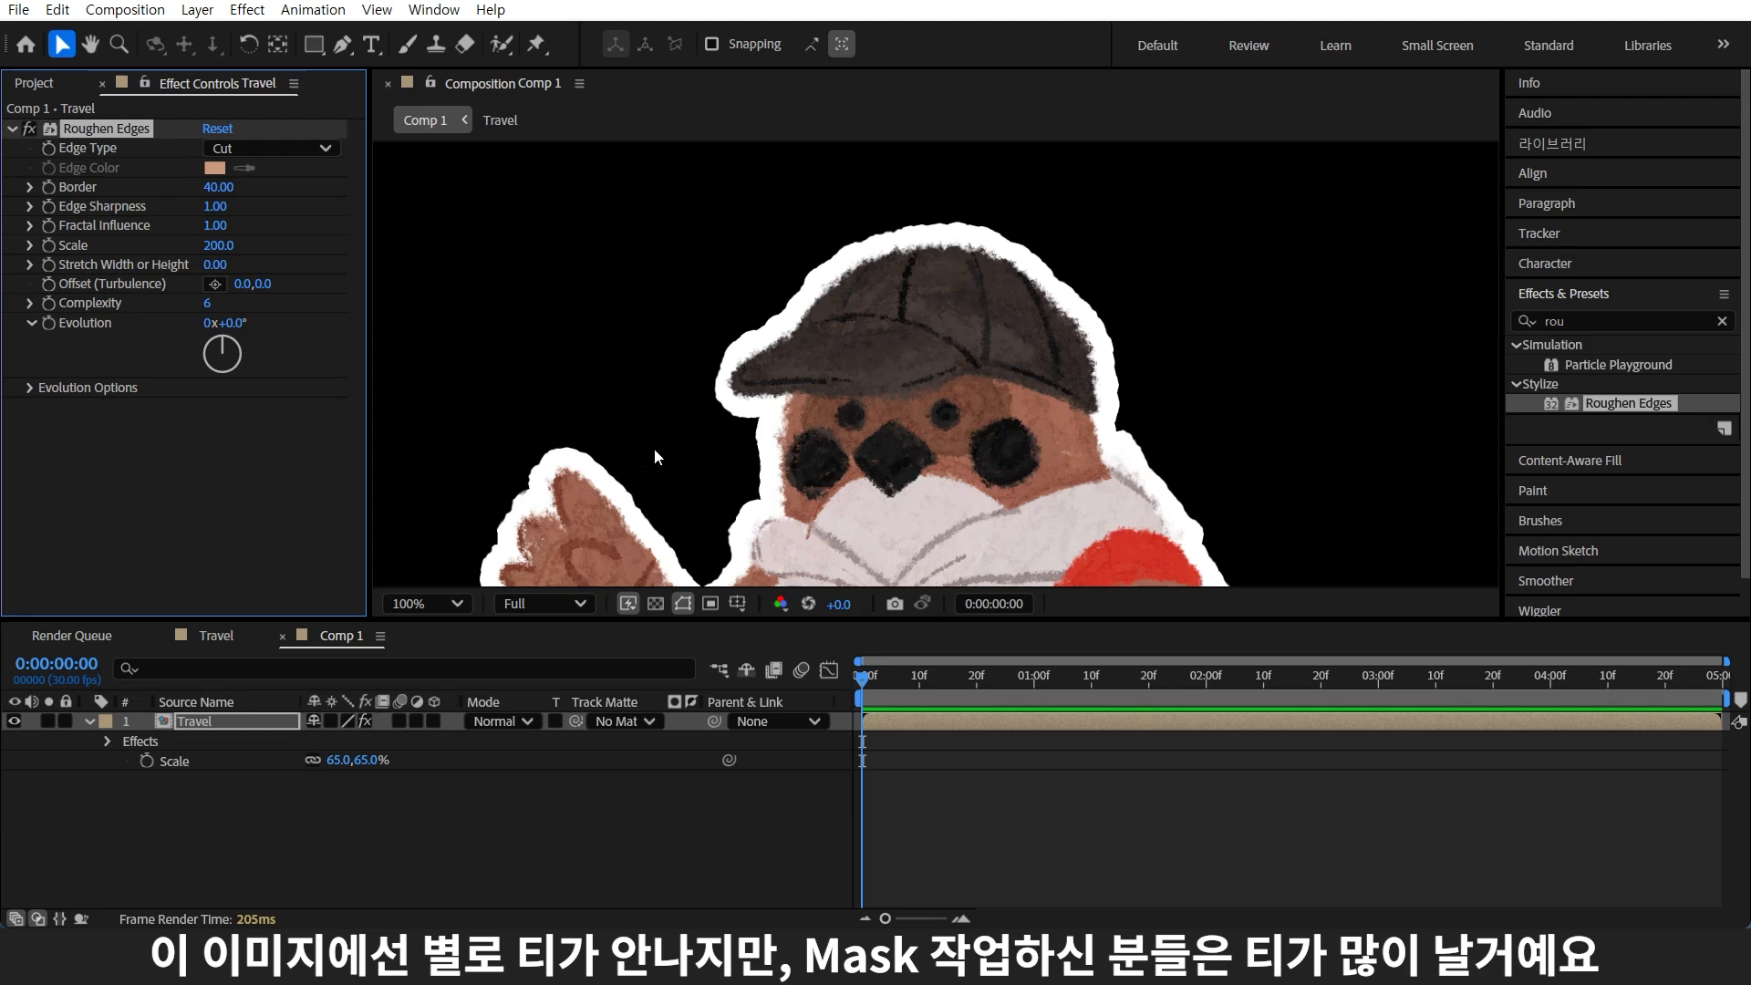
Zoom in on the roughened cap edge and search the effects for 'drop'
scroll(767, 341, up, 3)
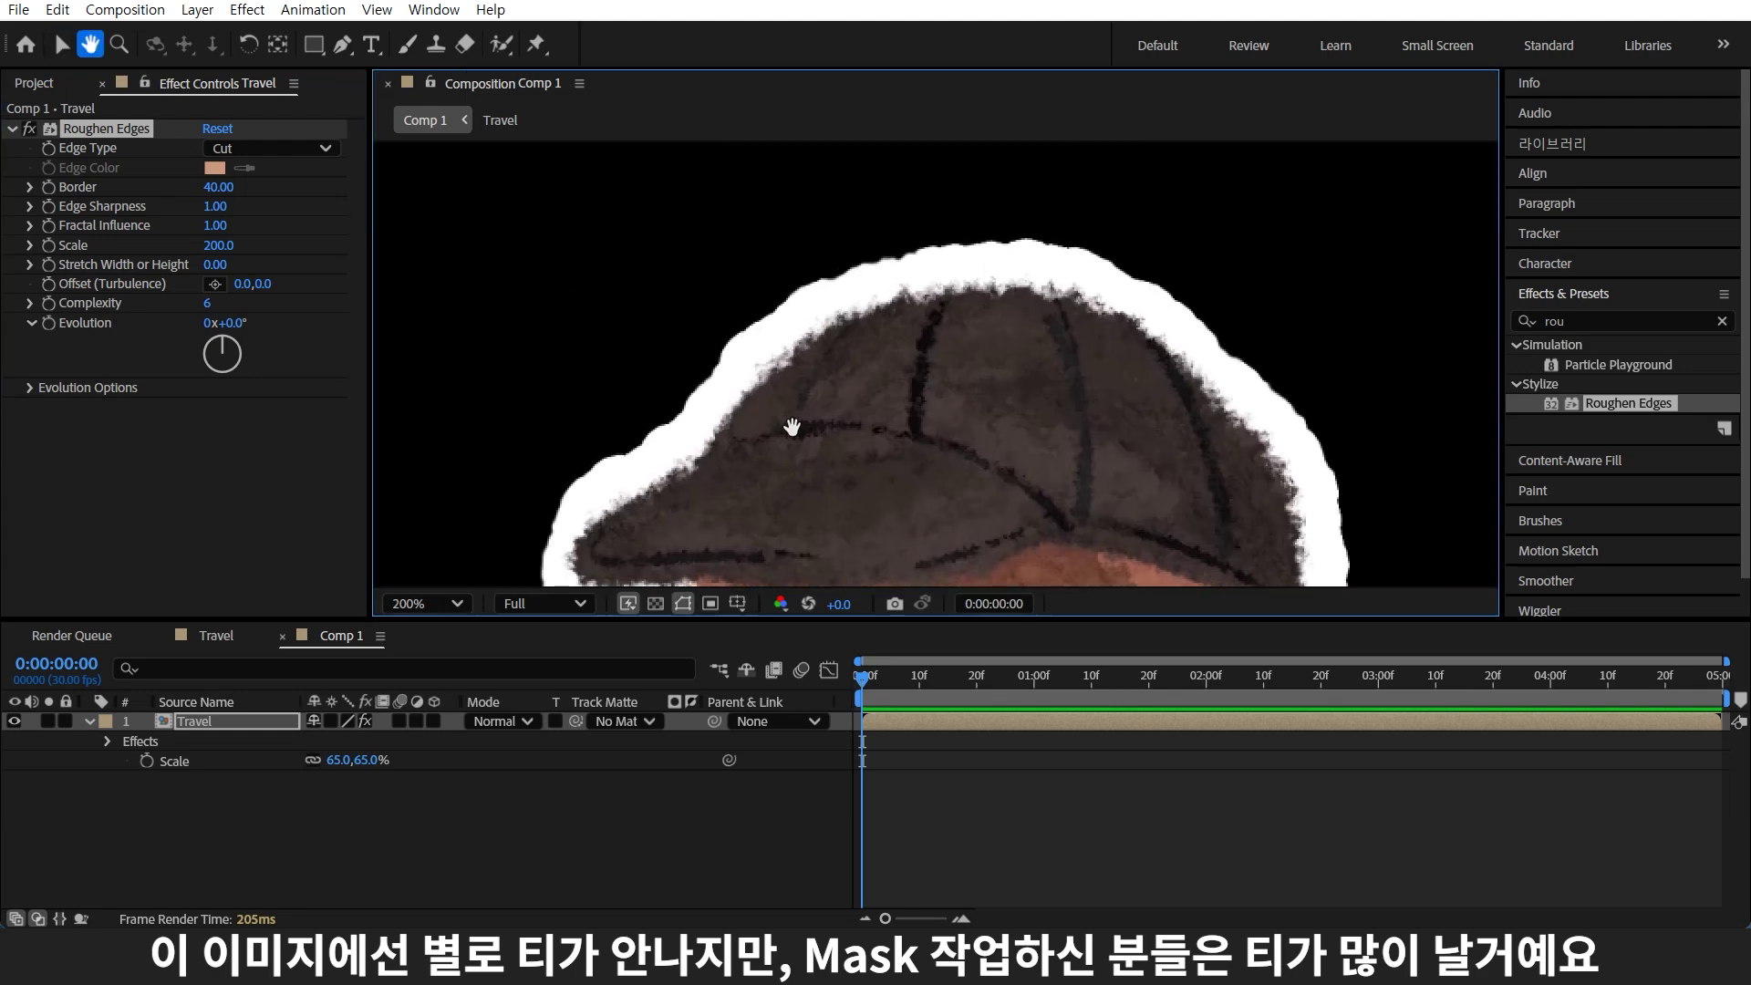
drag(792, 413, 784, 381)
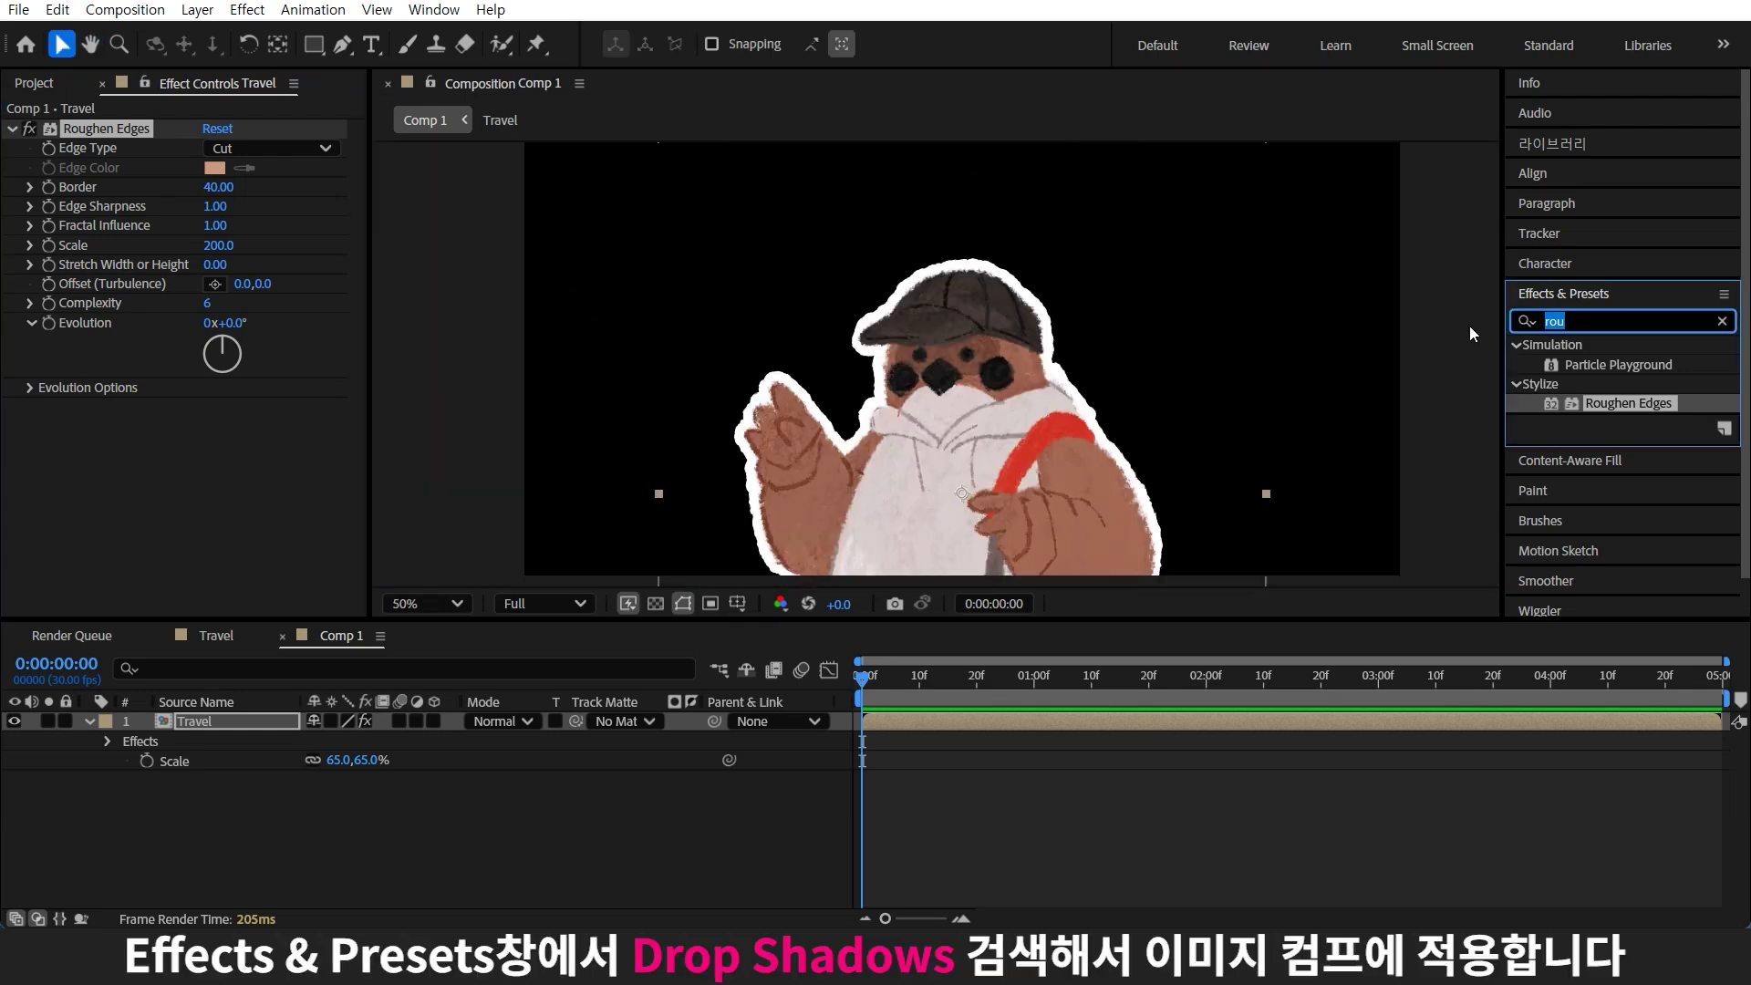
text(drop)
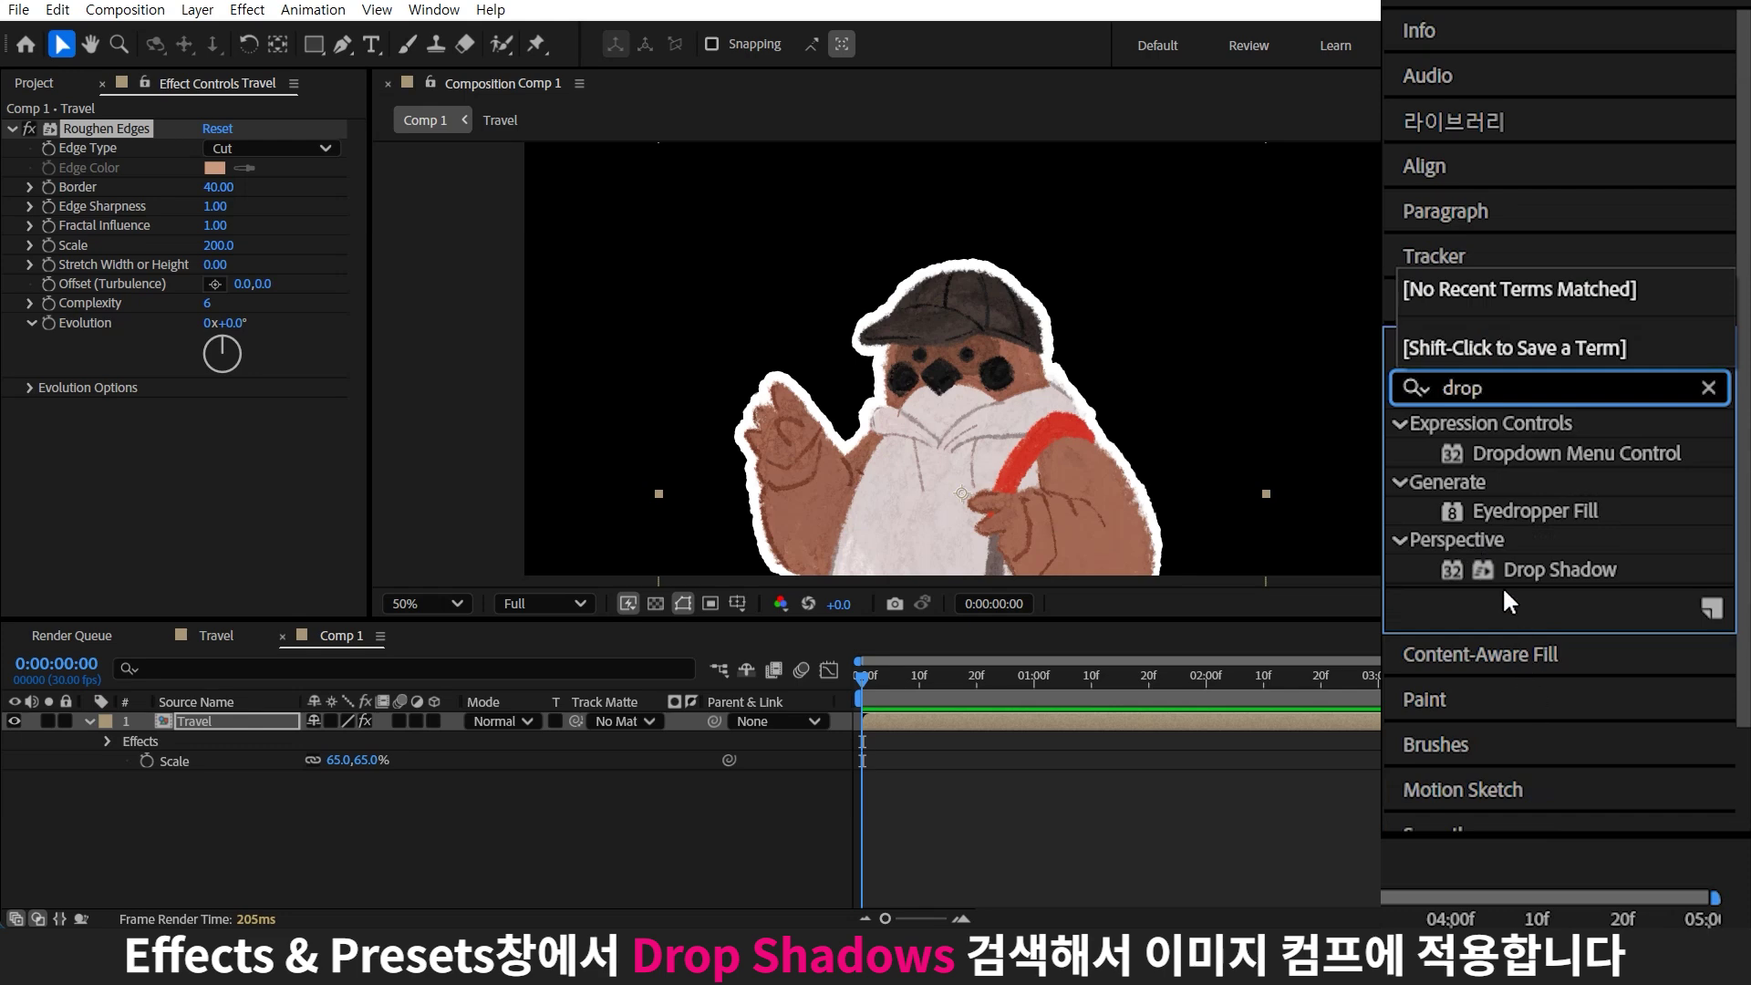
Apply Drop Shadow to the Travel layer with Distance 0 and Softness 30
drag(1550, 569, 97, 425)
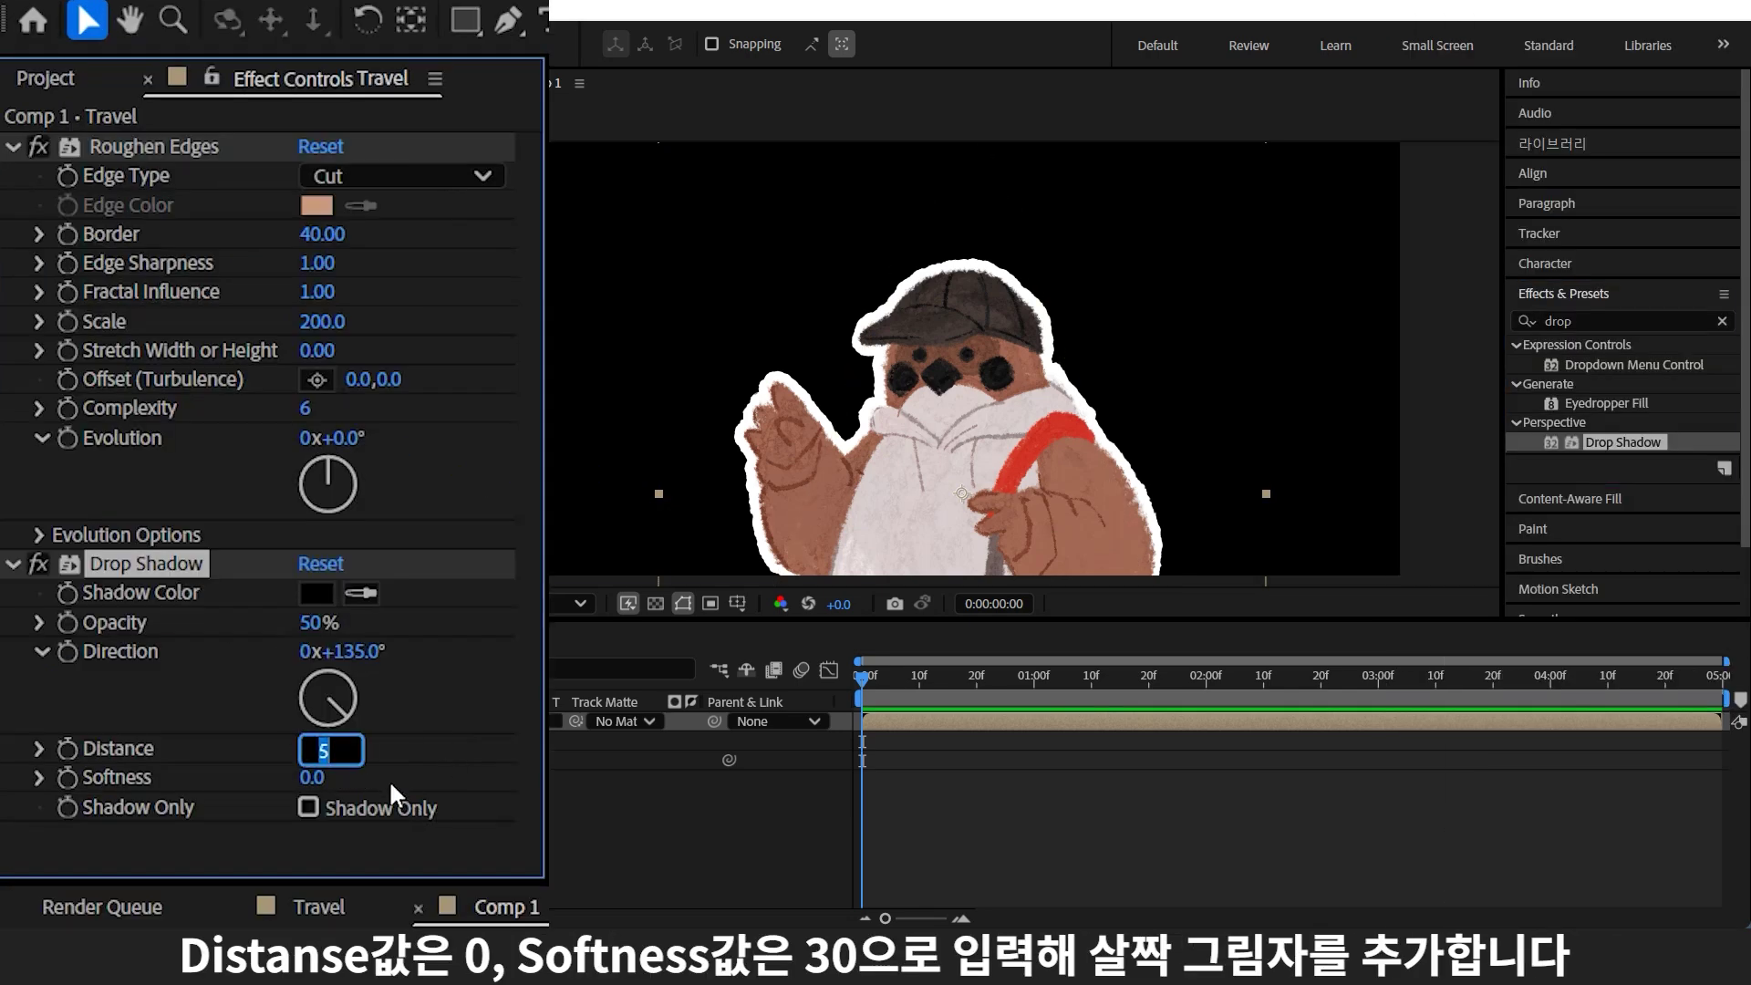
text(0)
key(Tab)
text(30)
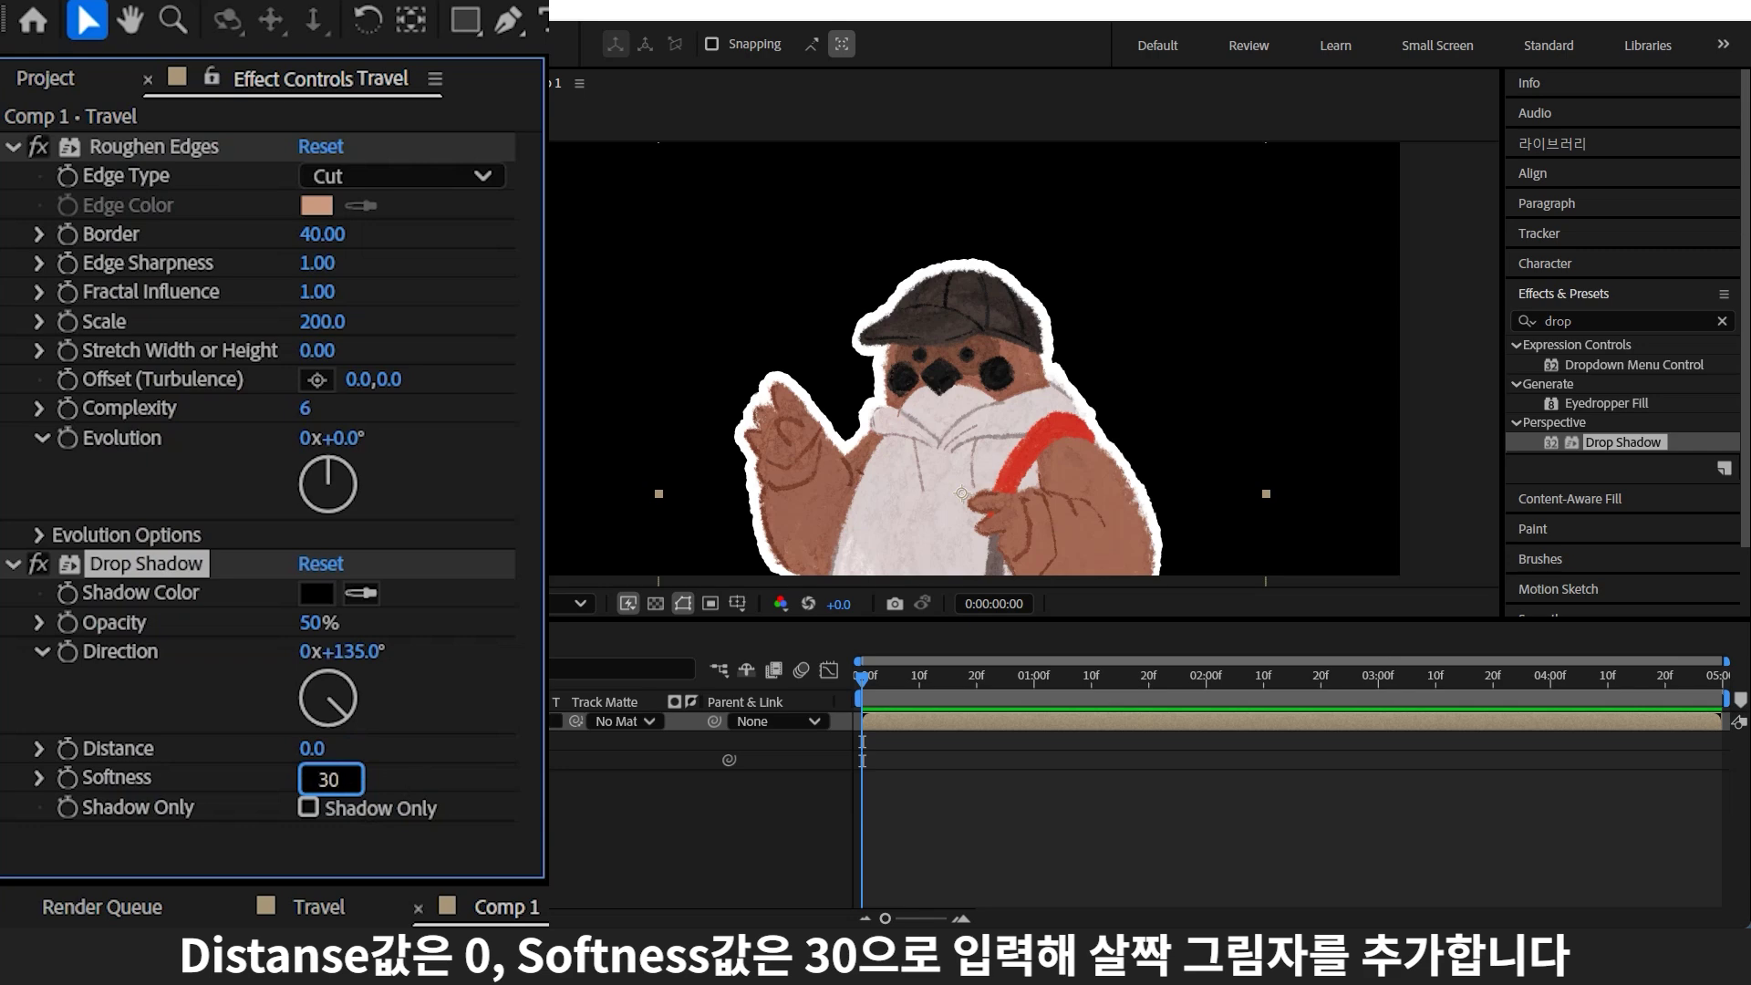
key(Return)
Add a blue solid layer and move it beneath the Travel layer
key(ctrl+y)
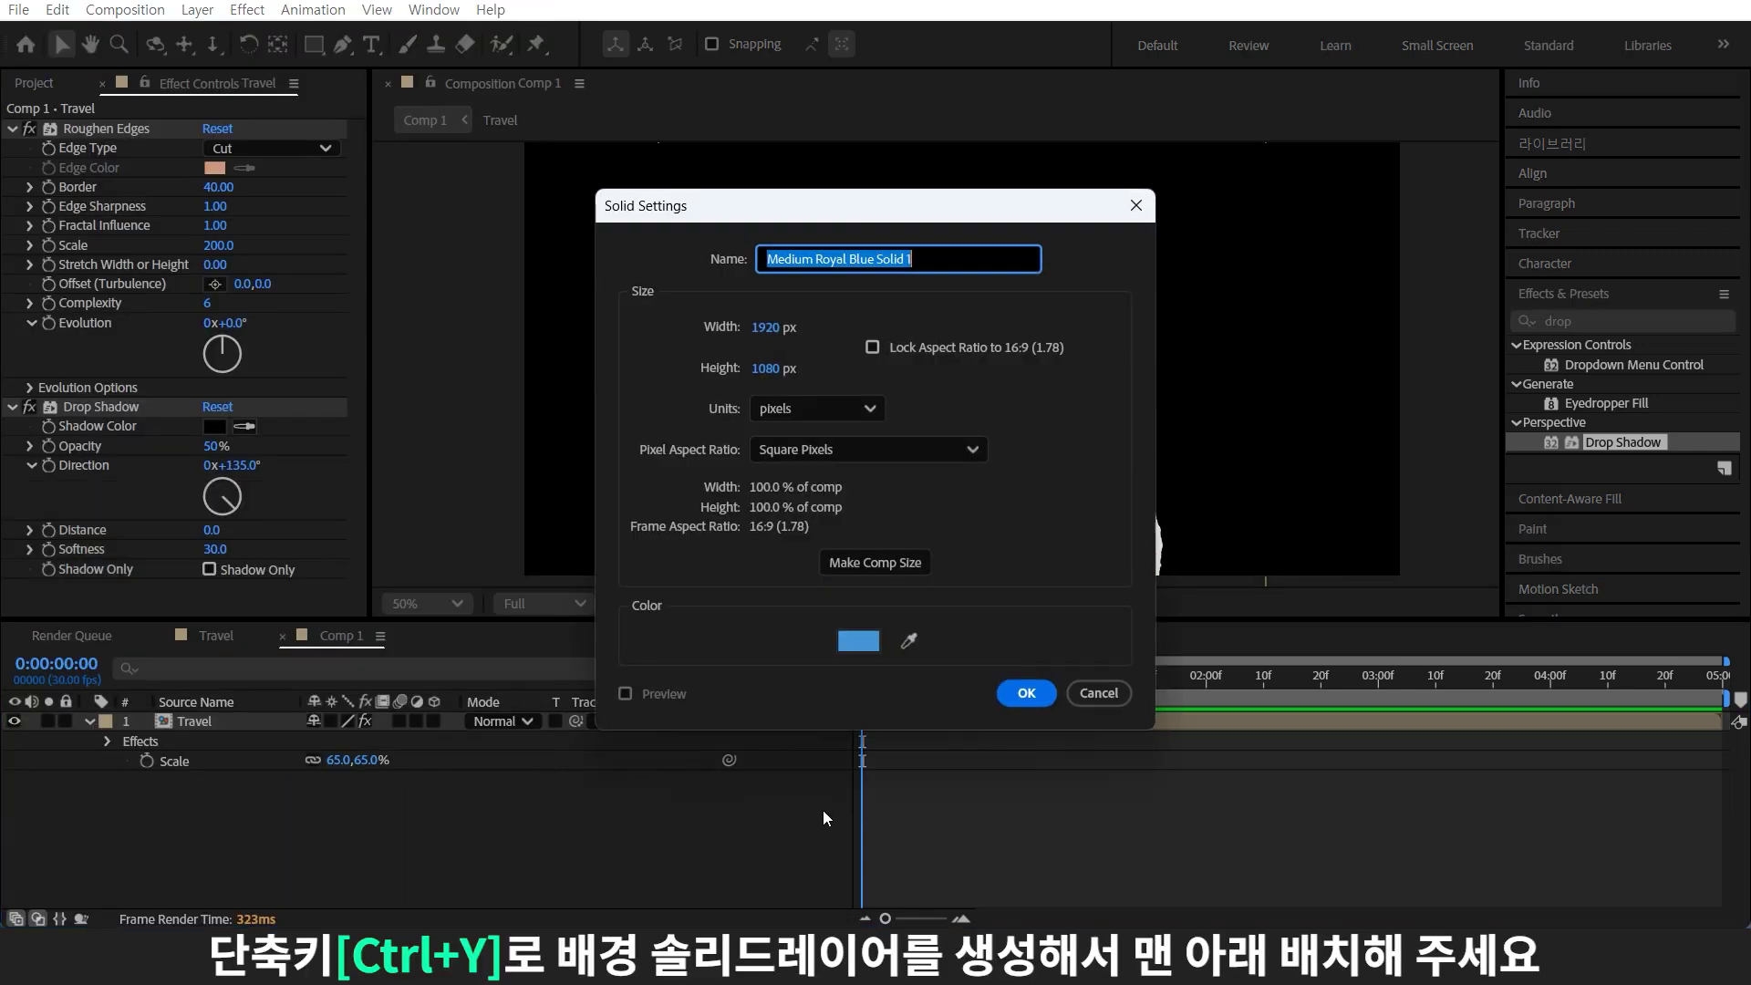
click(1016, 697)
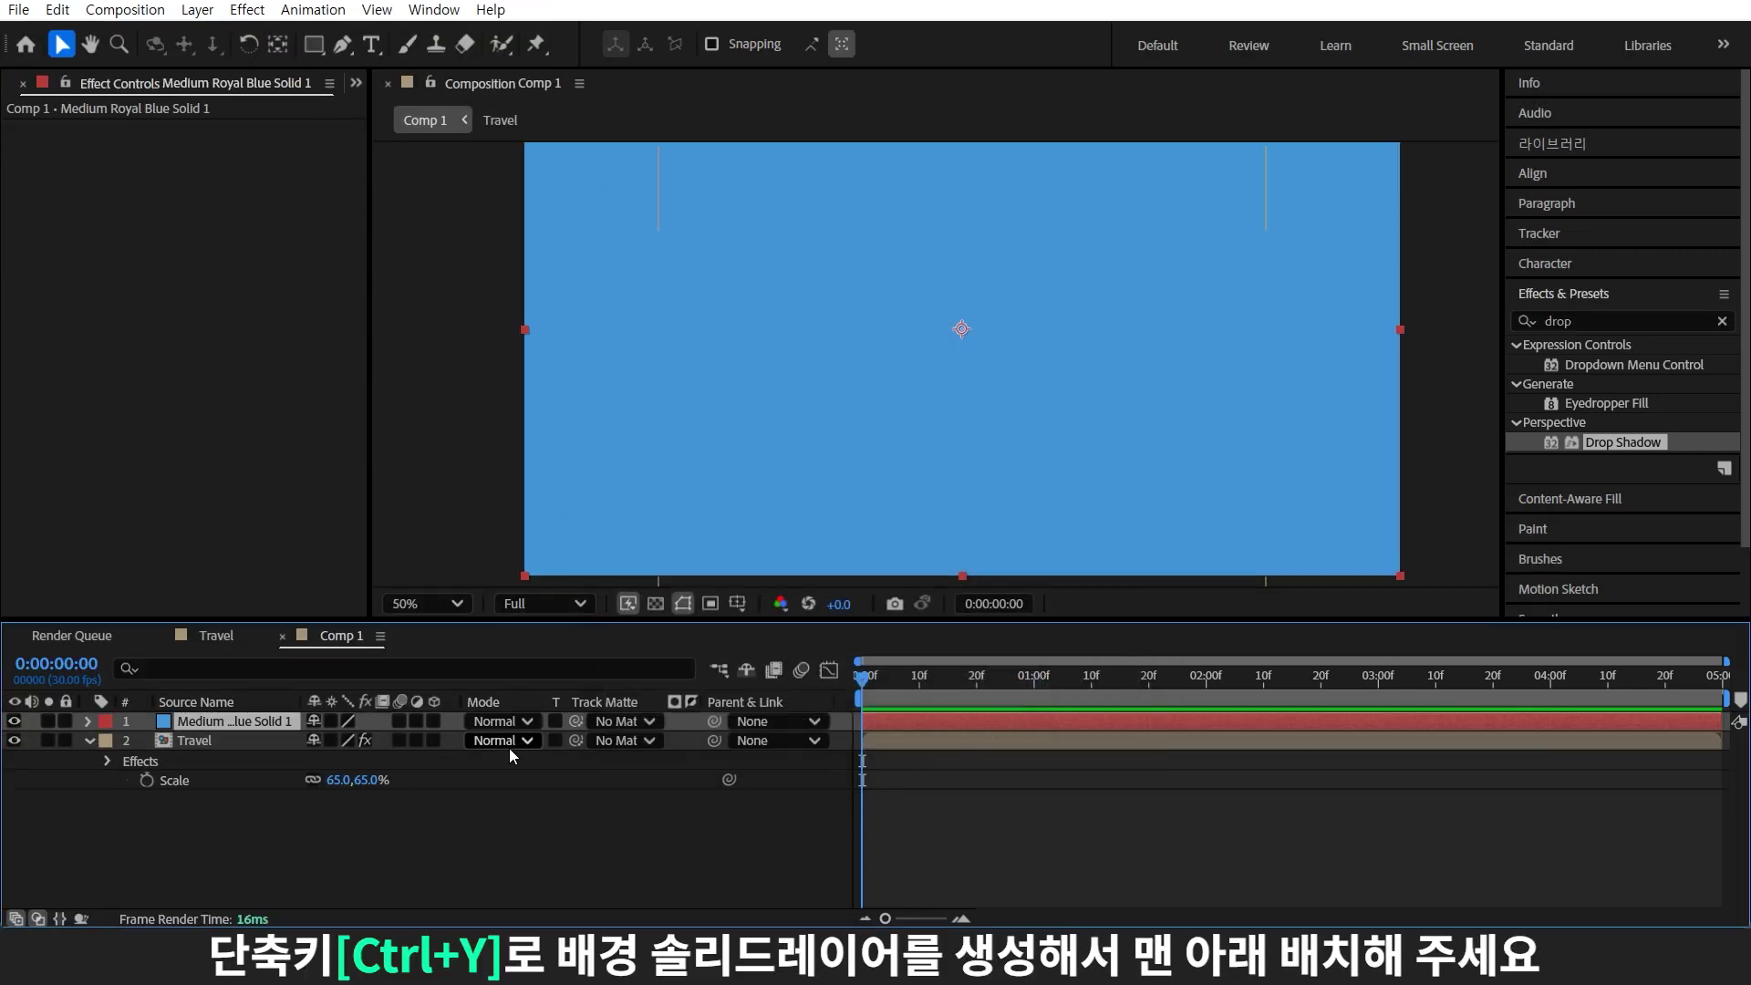
drag(287, 729, 544, 773)
key(ctrl+t)
Add a TRAVEL text layer in the composition
click(822, 262)
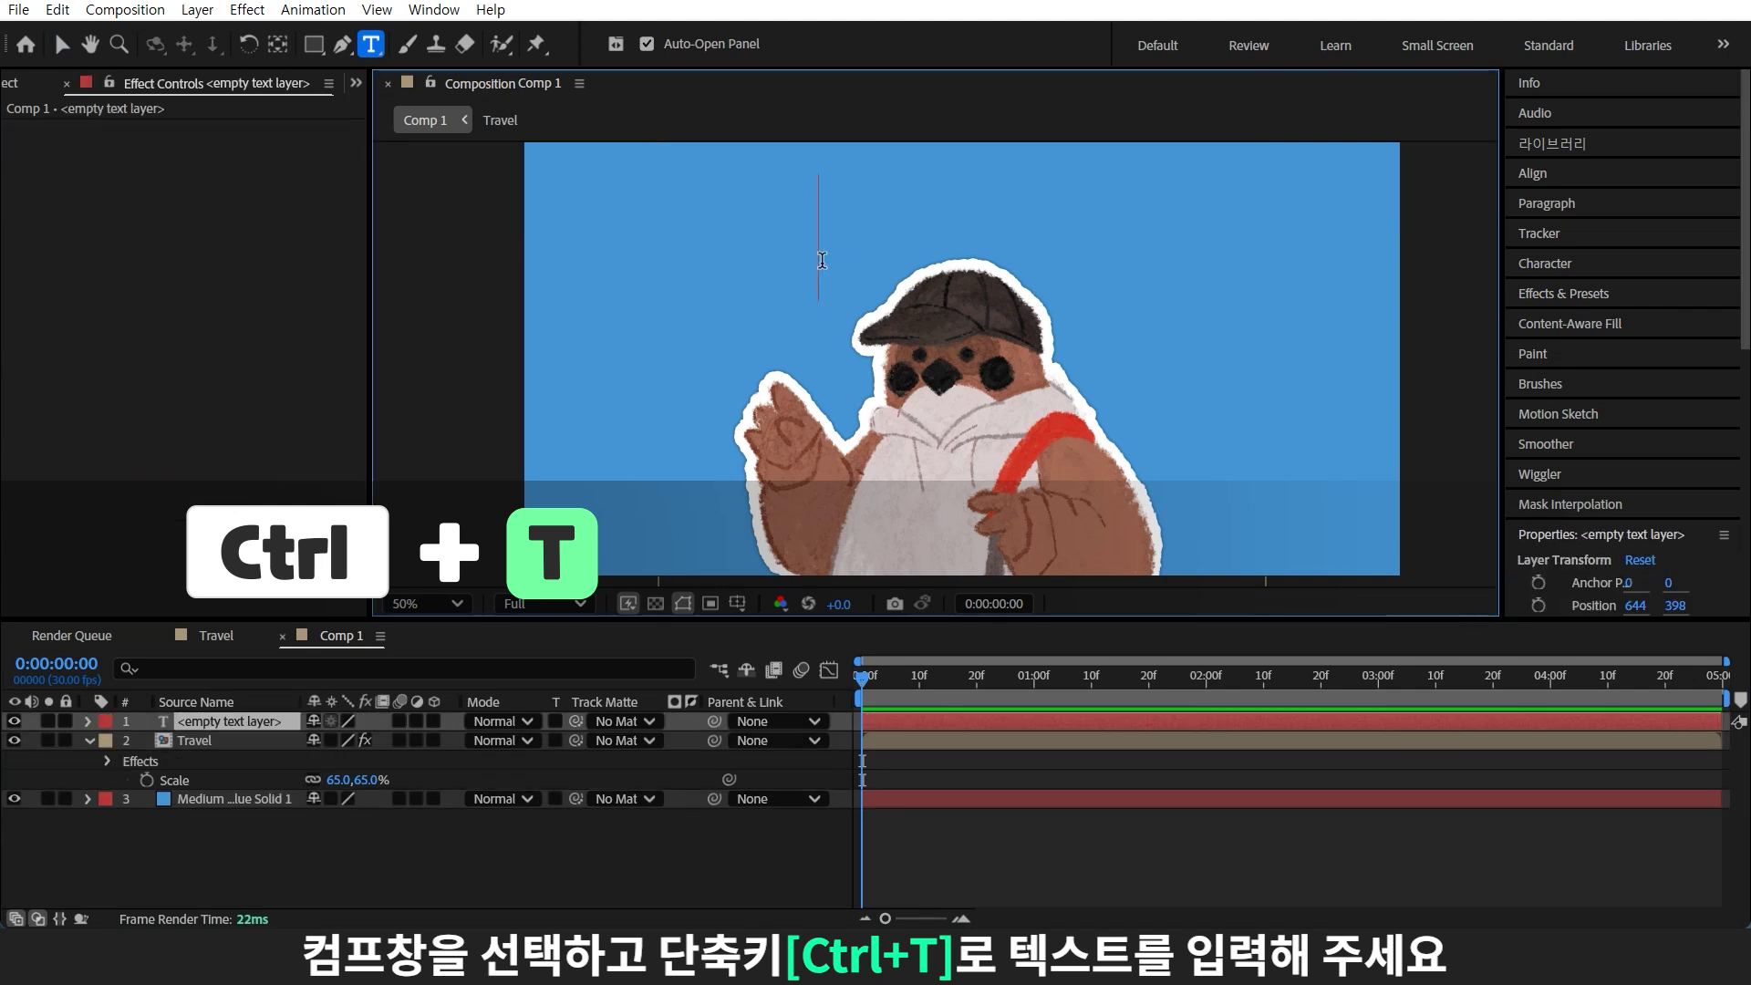
text(TRAVEL)
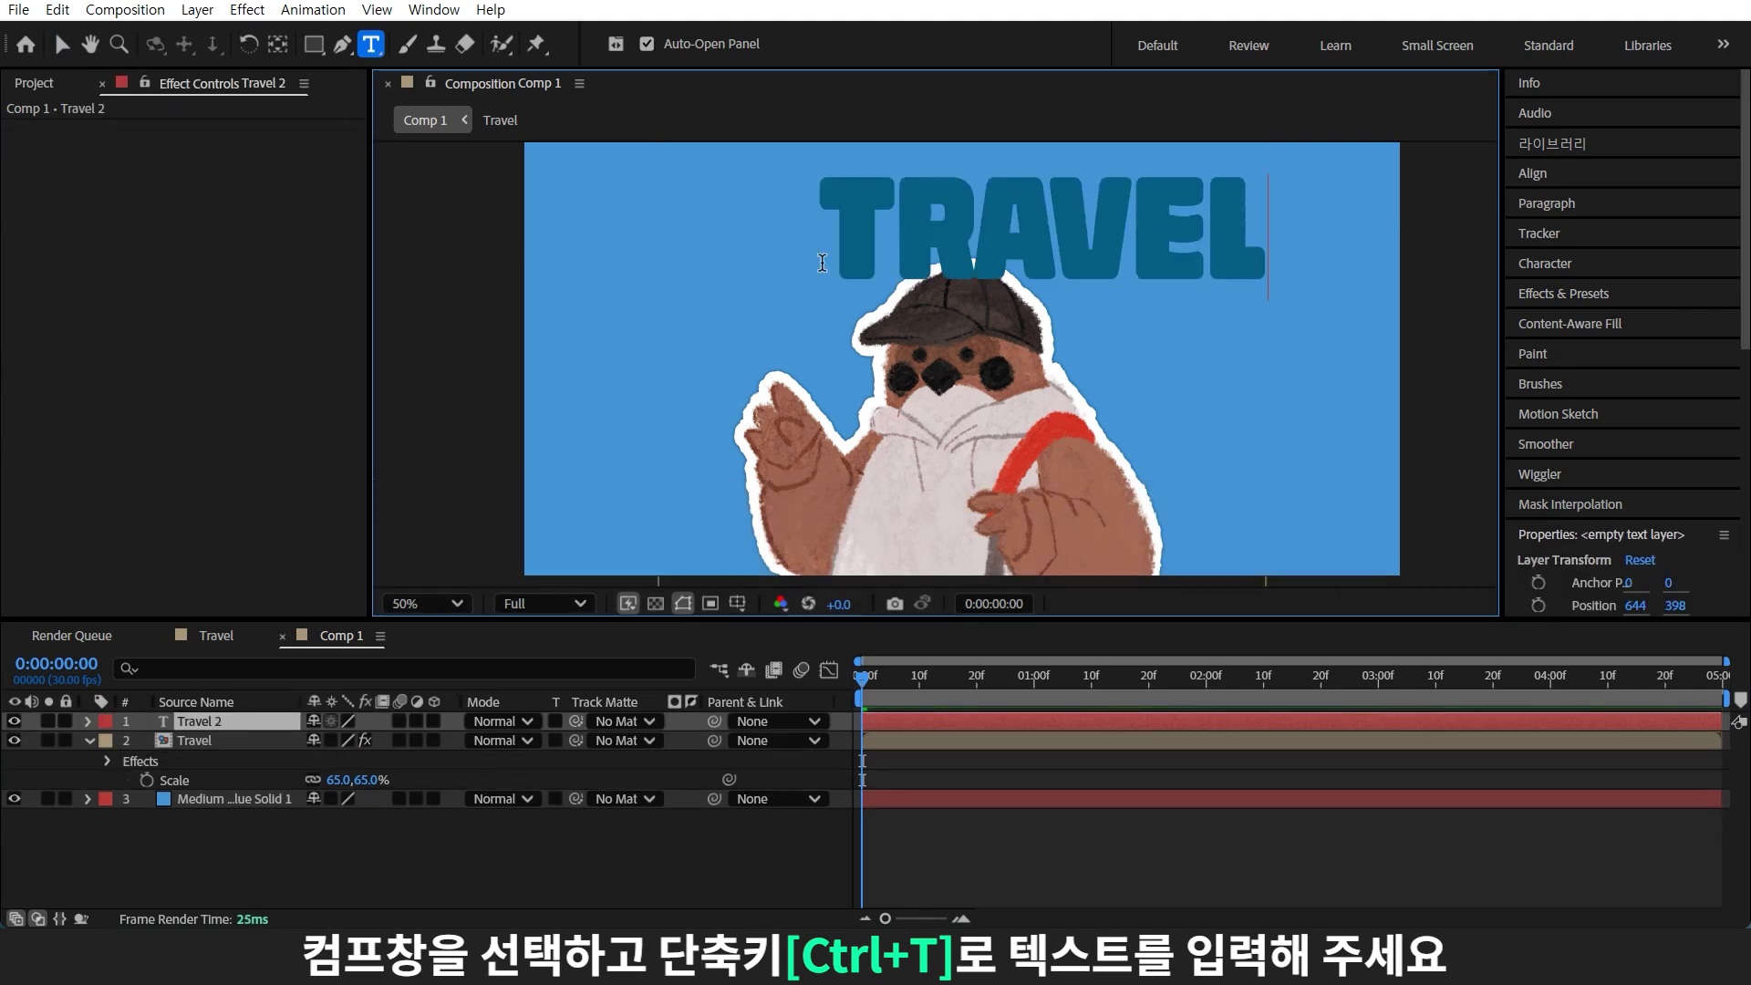
click(1219, 721)
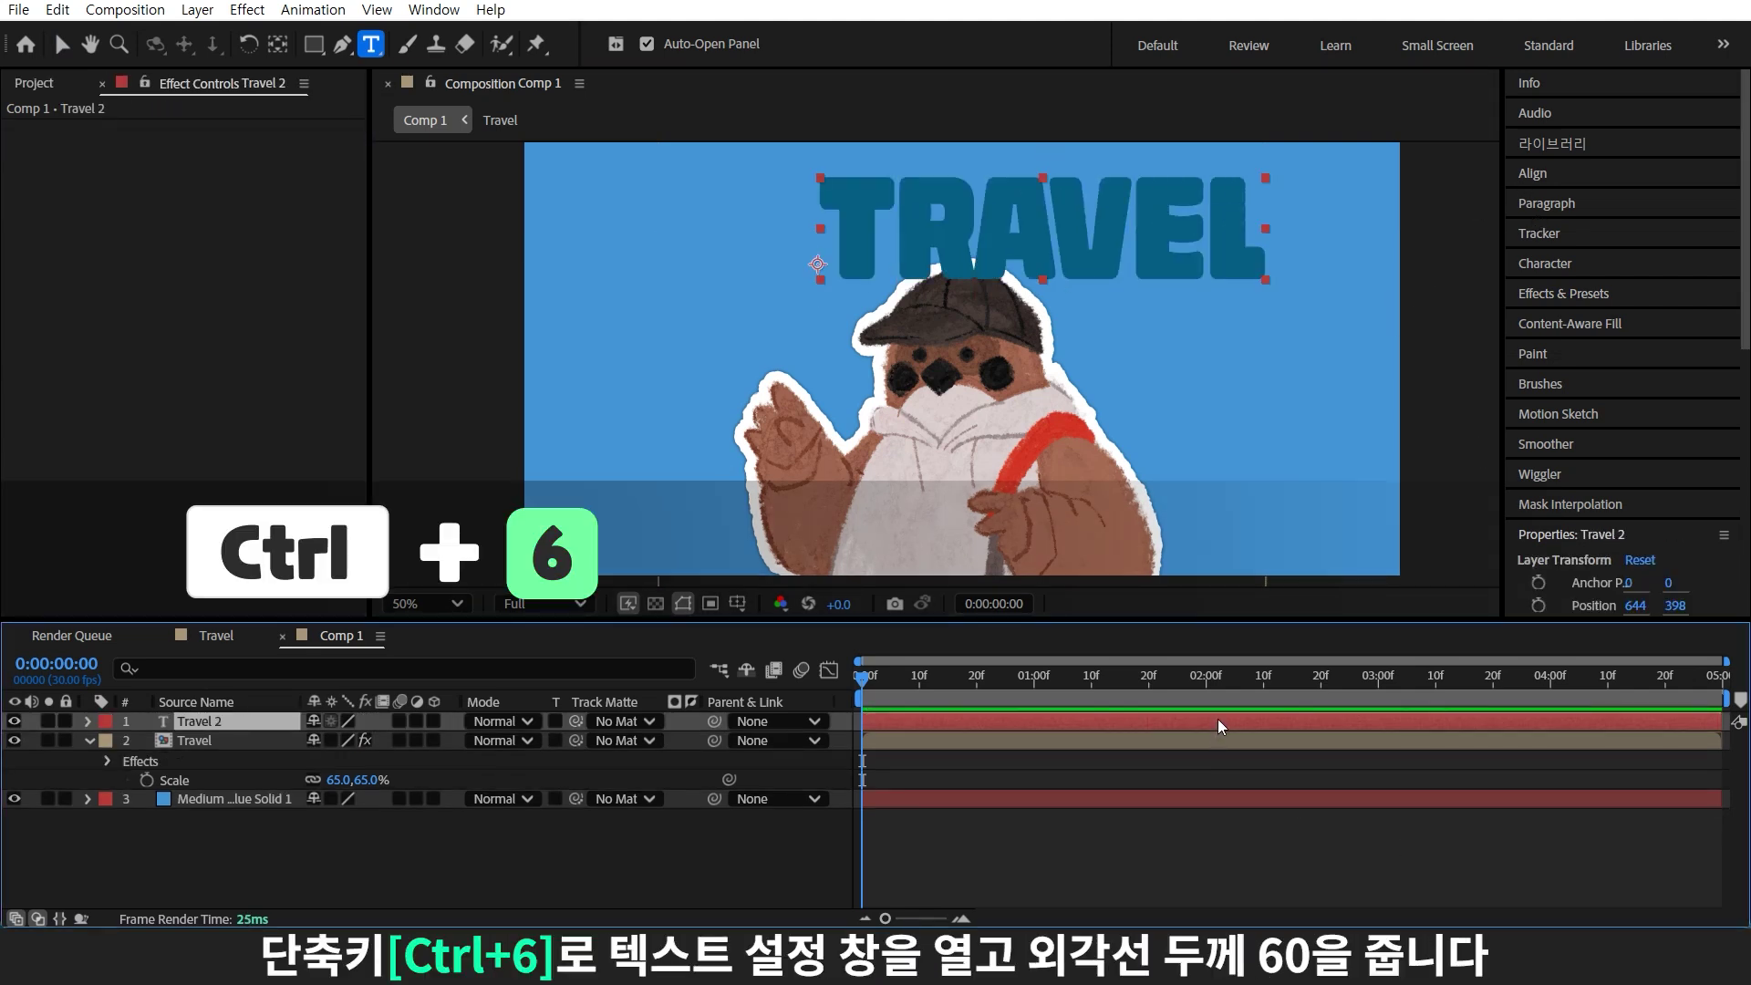
Give TRAVEL a 60 px white (FFFFFF) stroke with All Fills Over All Strokes
key(ctrl+6)
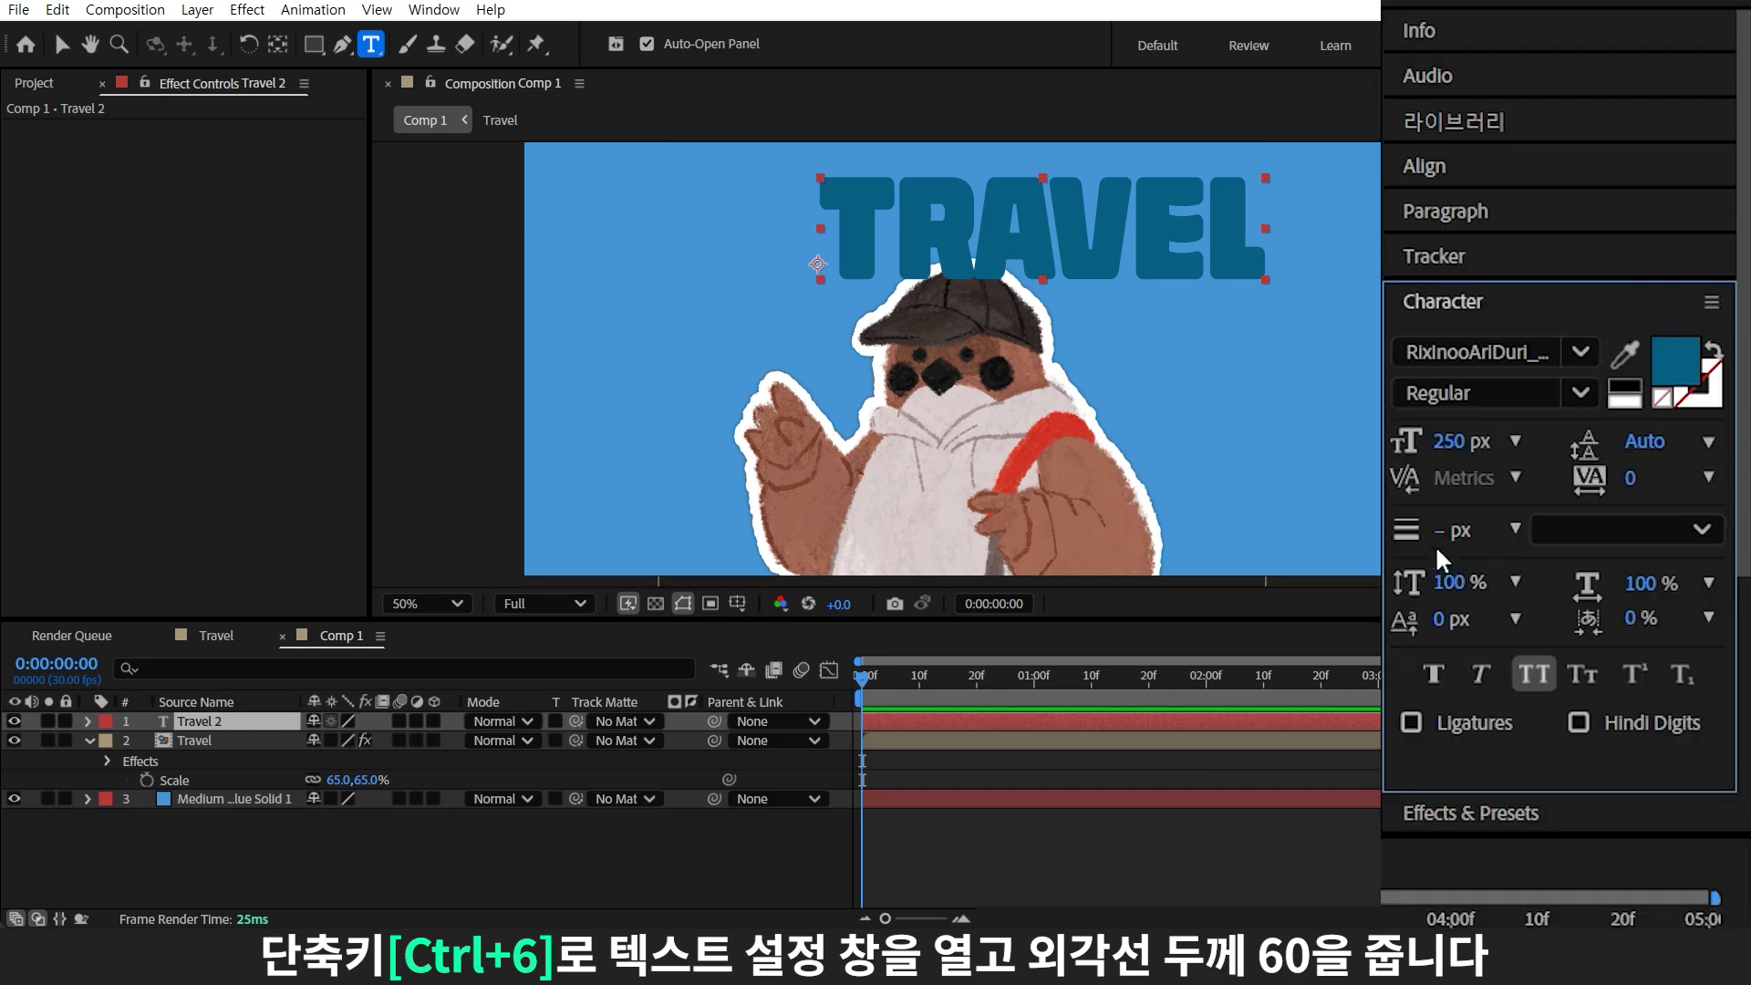
drag(1437, 536, 1583, 525)
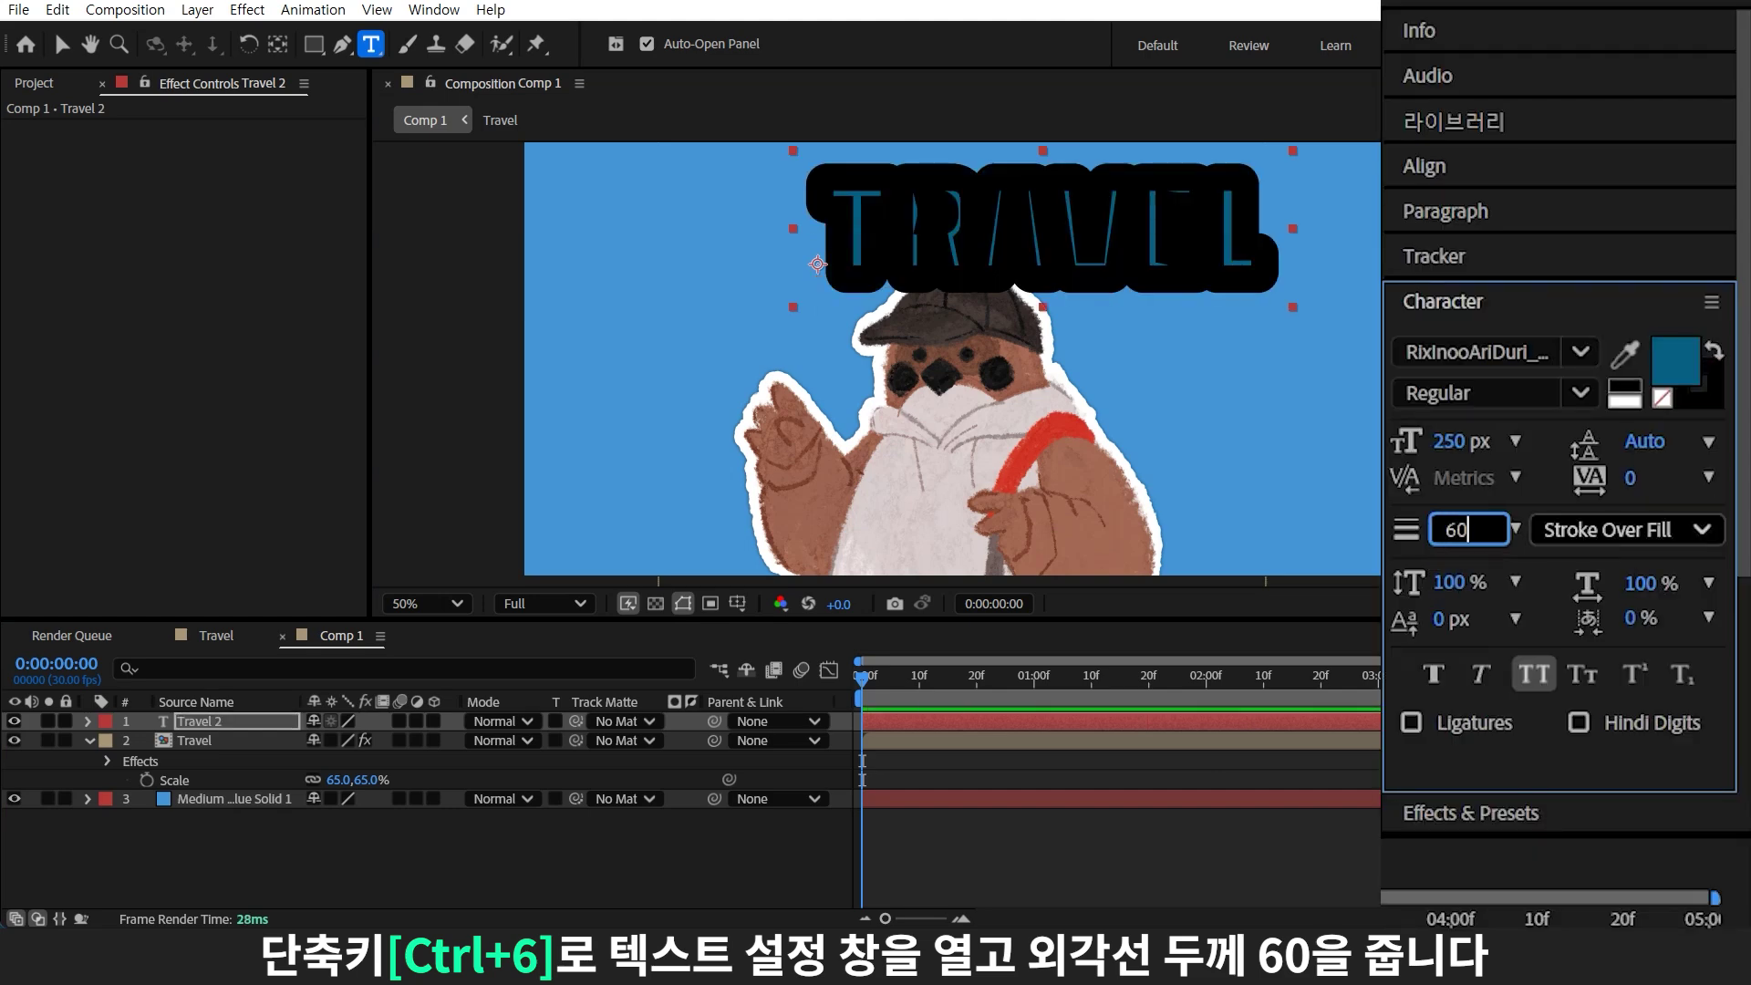
click(1693, 383)
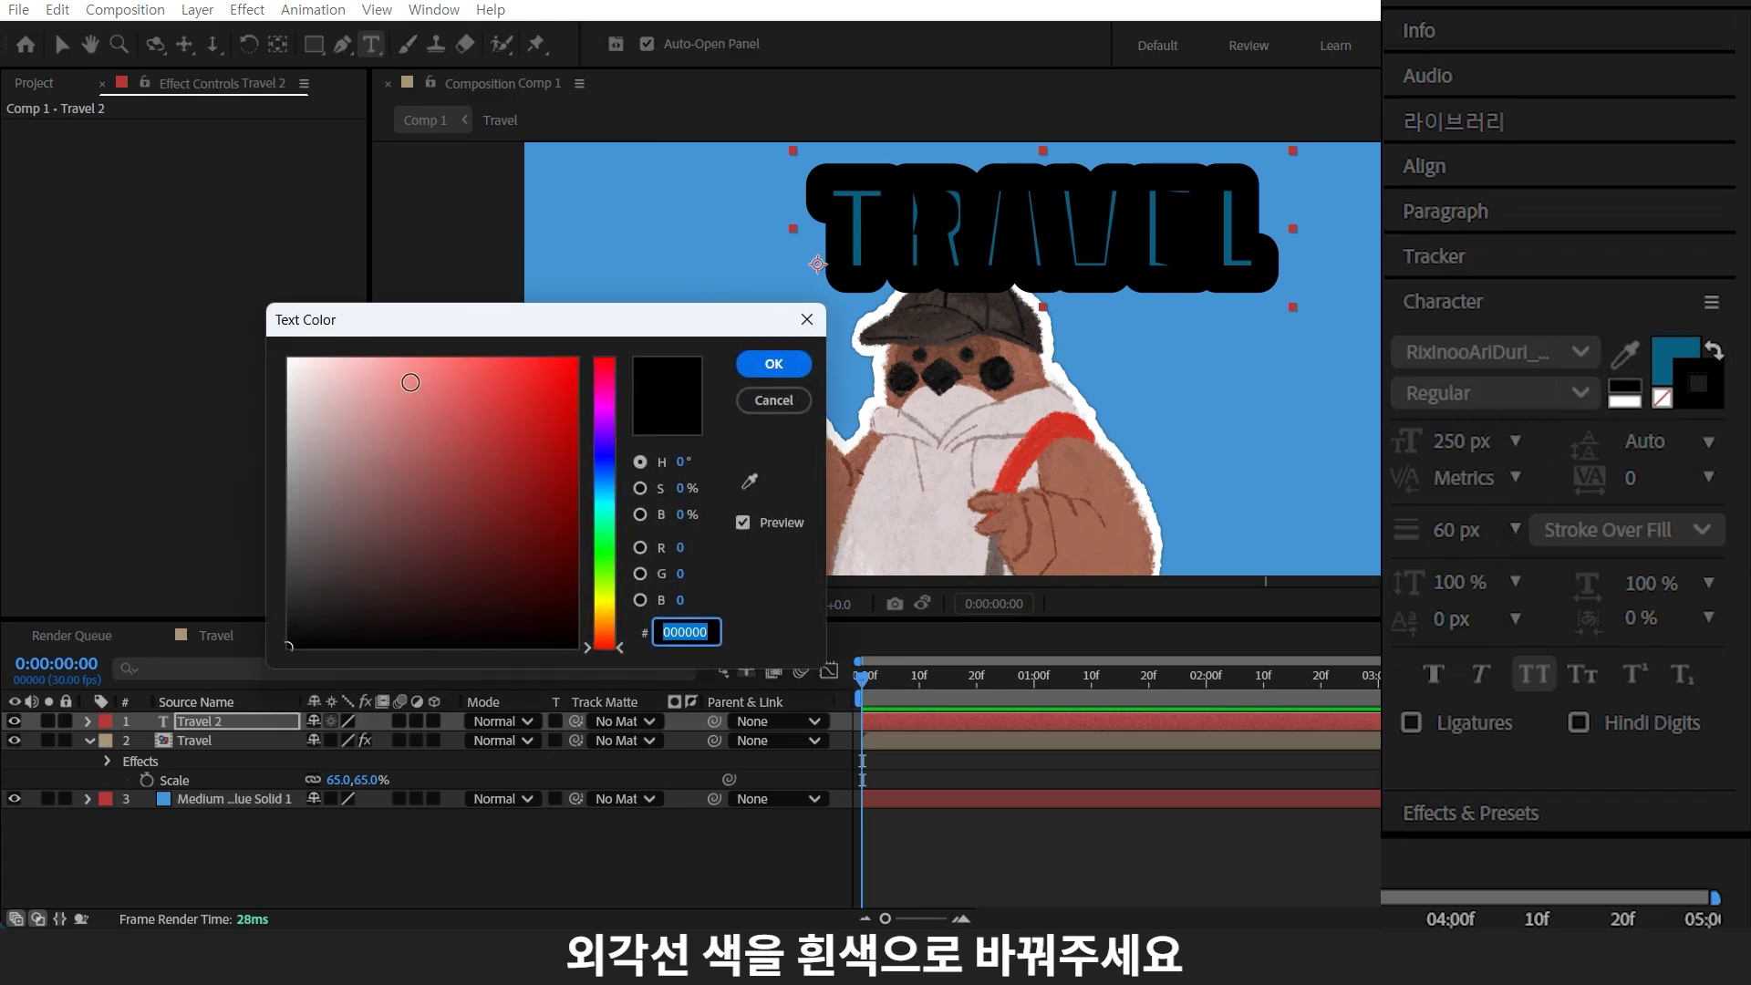
text(FFFFFF)
click(746, 367)
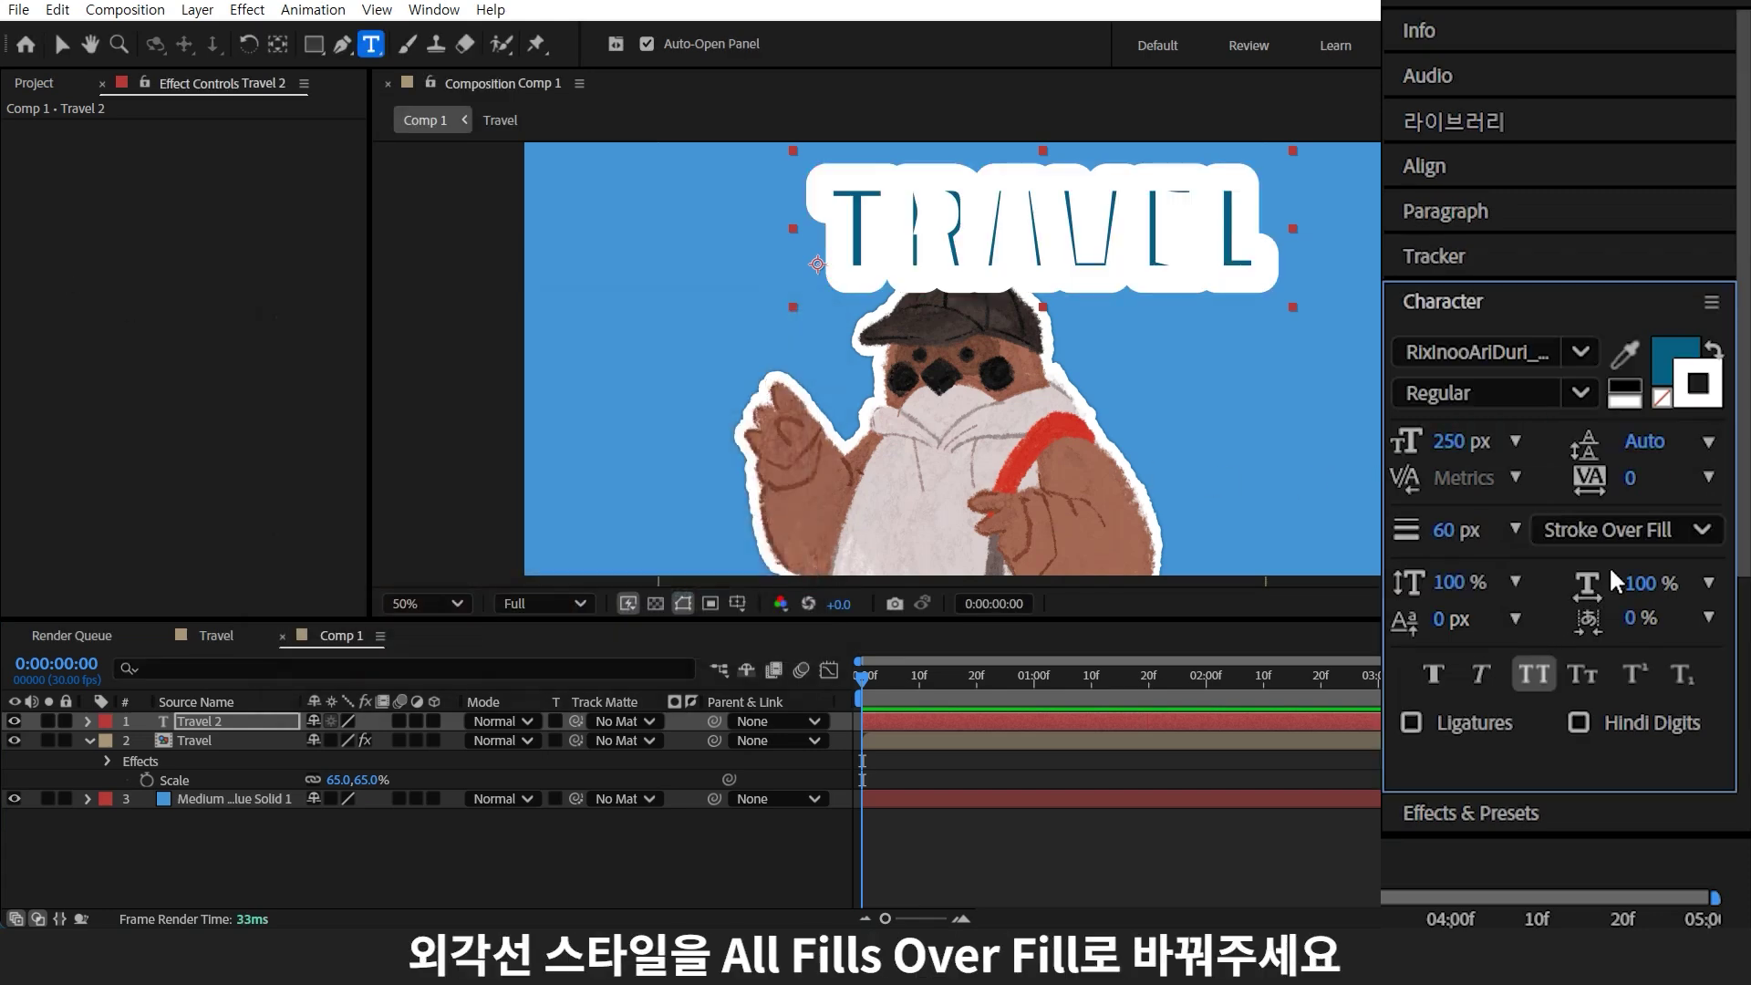
click(1628, 529)
click(1619, 672)
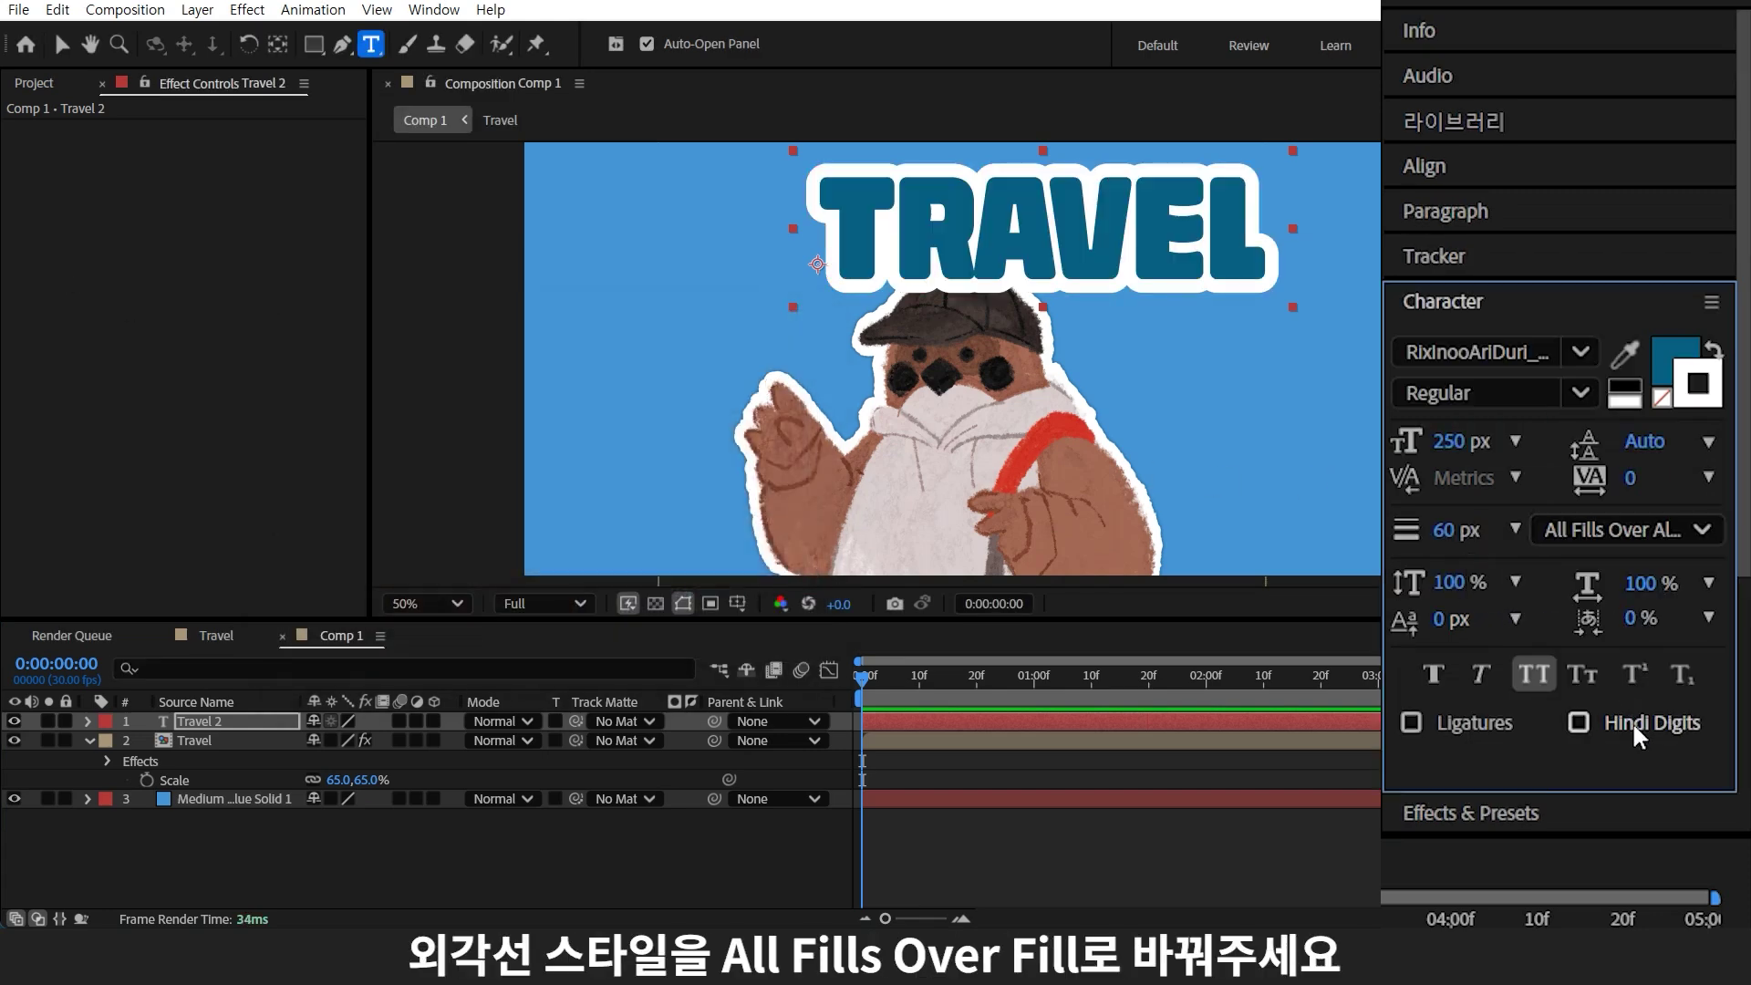
Duplicate the TRAVEL layer and move the copy above the original
key(v)
key(ctrl+d)
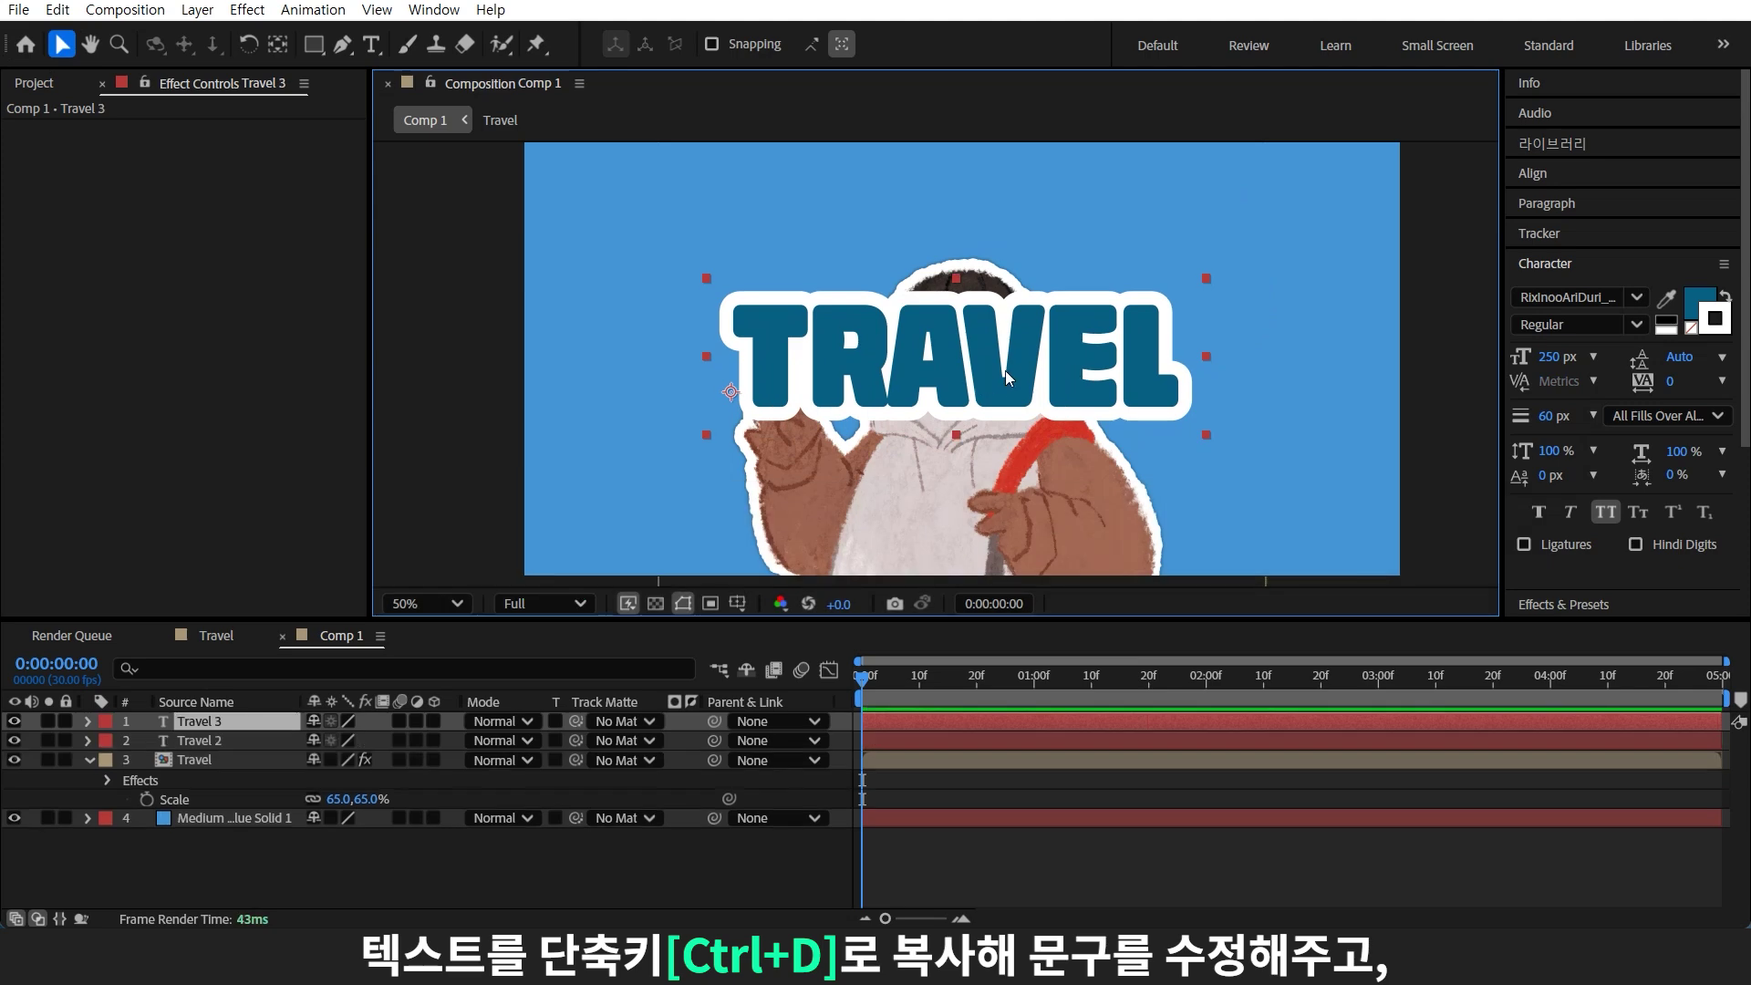
drag(1005, 368, 1005, 270)
Retype the duplicate as 'world' and set its size to 120 px
double_click(957, 258)
text(world)
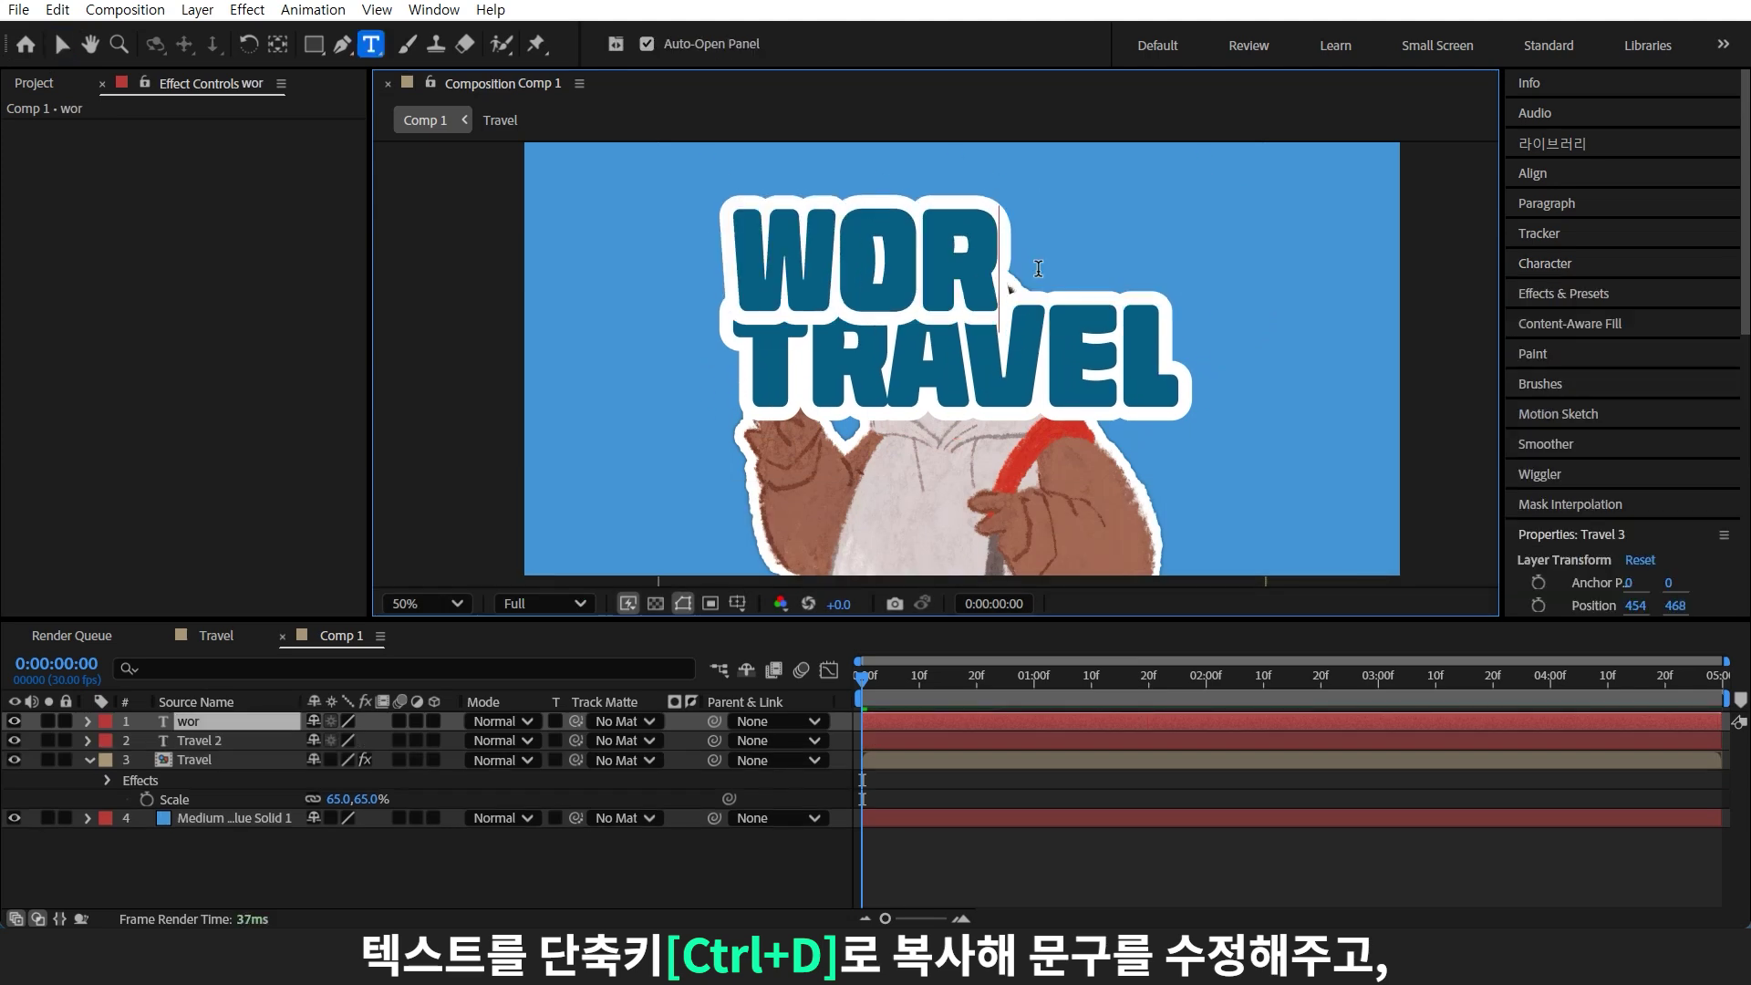
double_click(1038, 260)
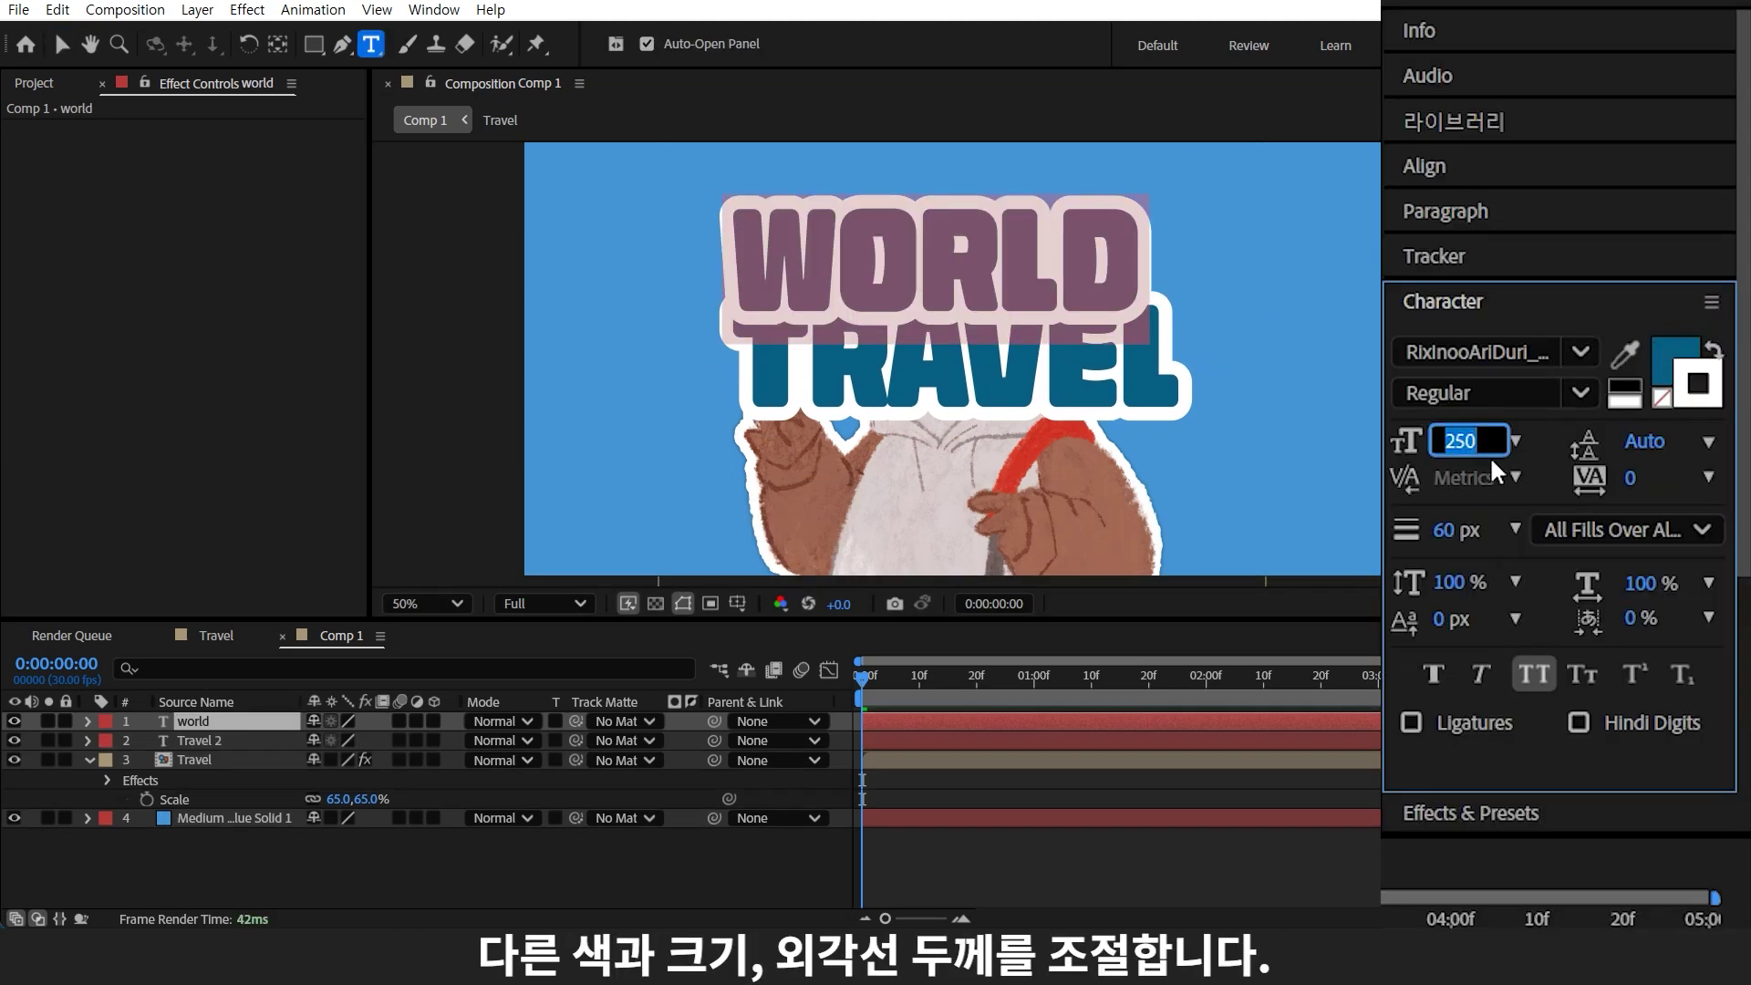
text(120)
key(Return)
Make WORLD's fill black with a 40 px outline
click(1674, 360)
click(778, 359)
click(1459, 529)
text(4)
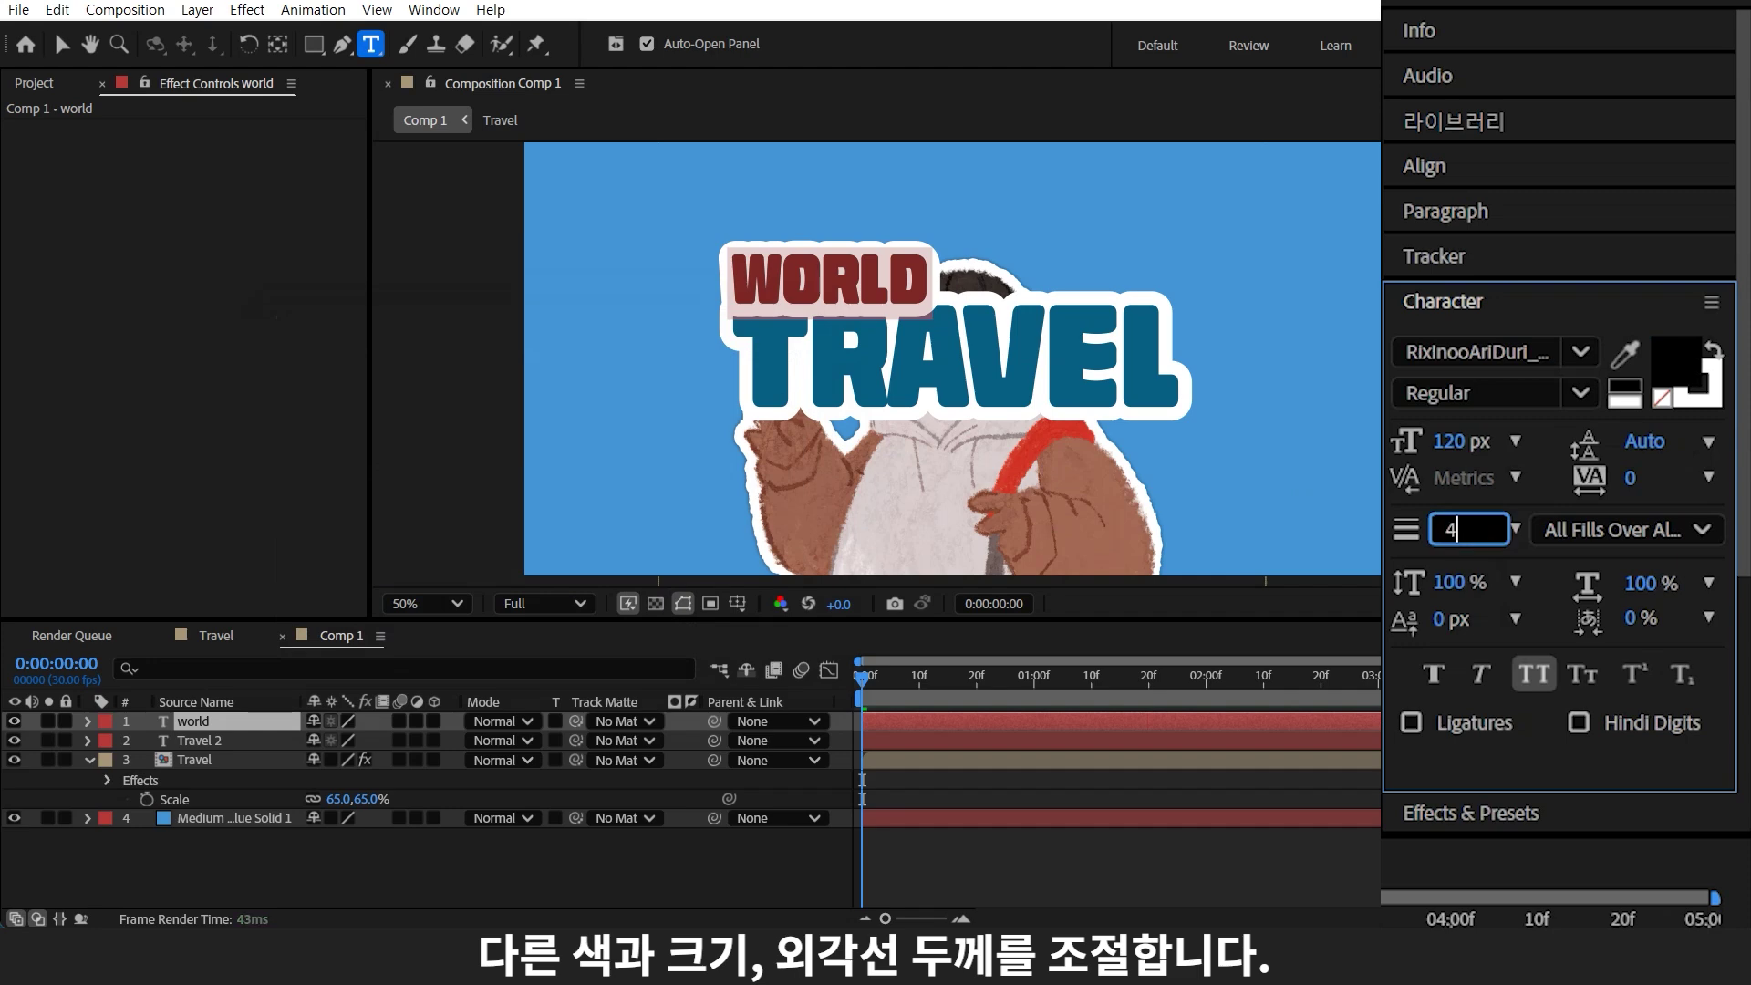
text(0)
key(Return)
key(v)
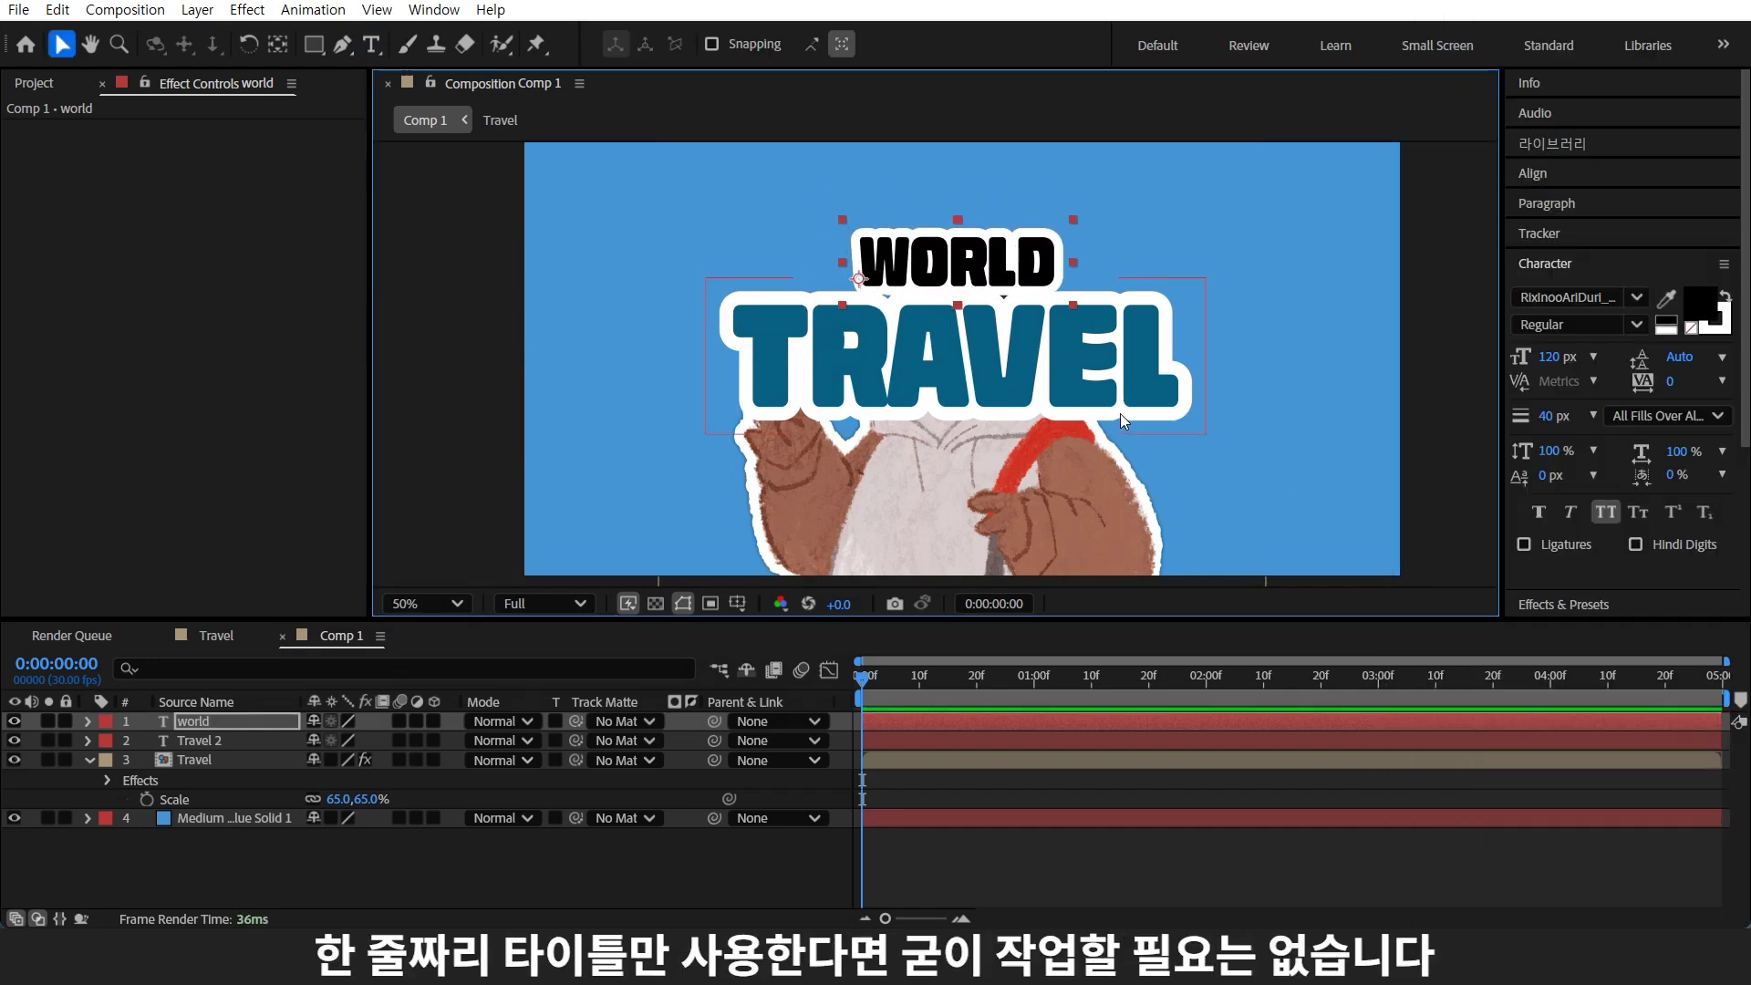
click(1081, 531)
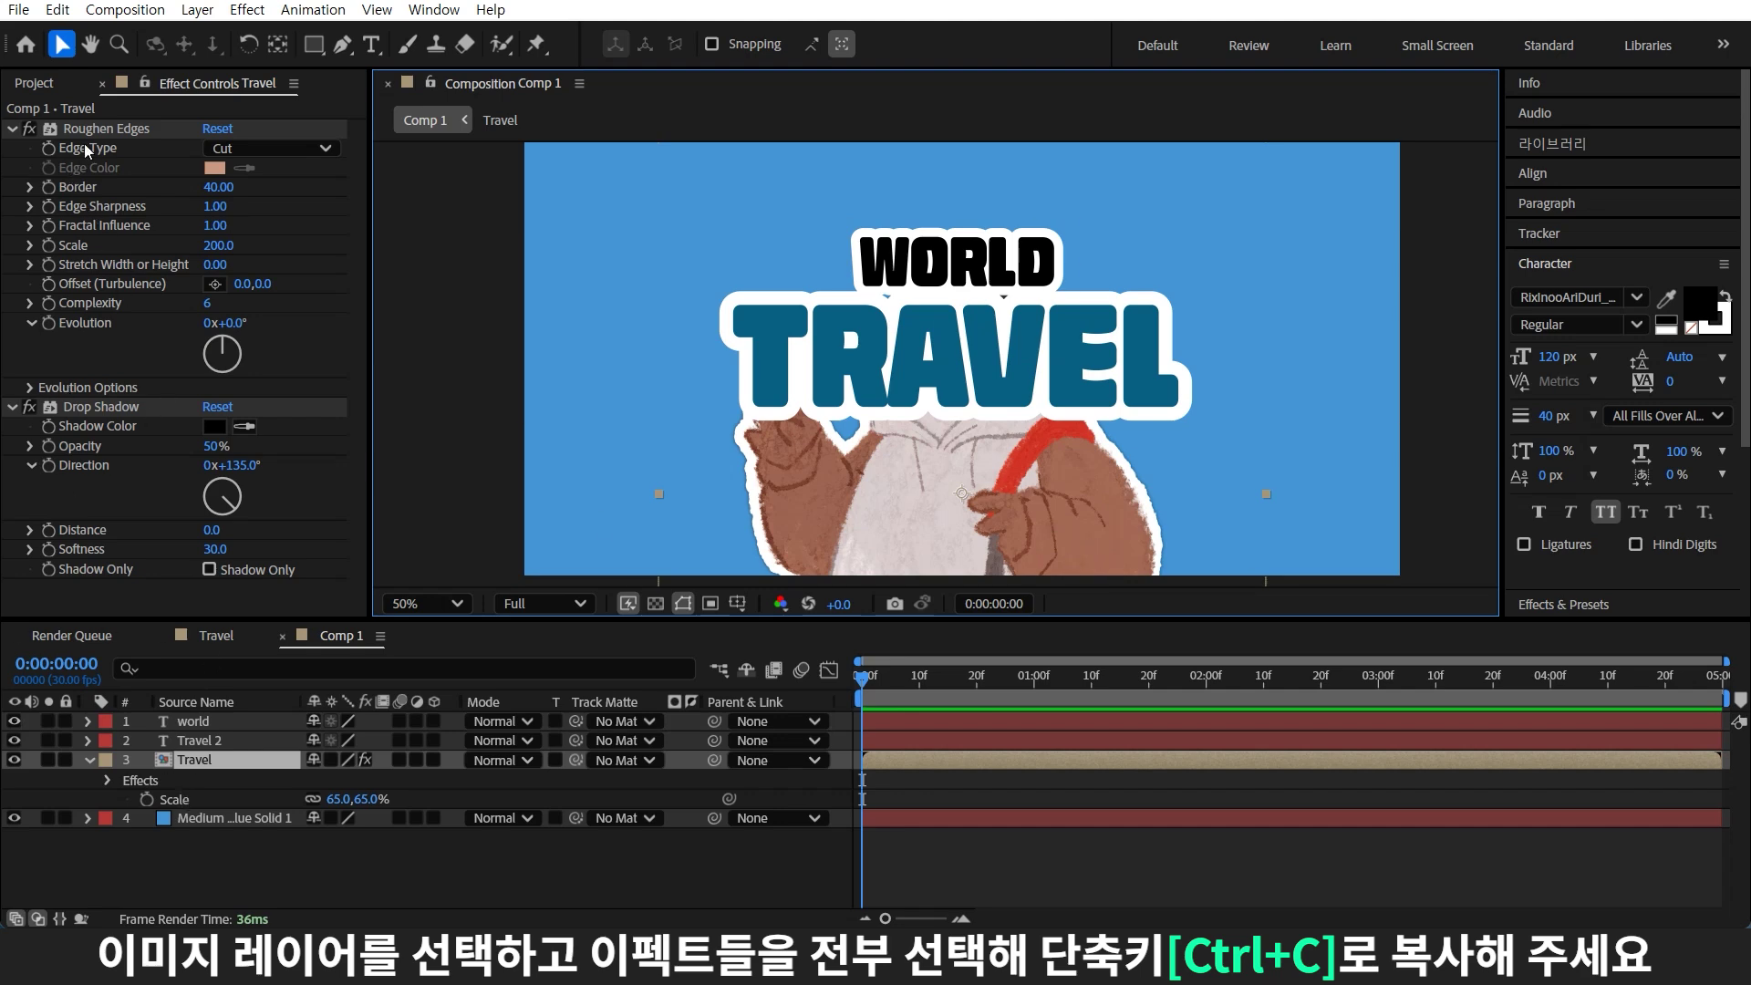
Copy Travel's Roughen Edges and Drop Shadow onto the world and TRAVEL text layers
click(106, 129)
shift+click(128, 406)
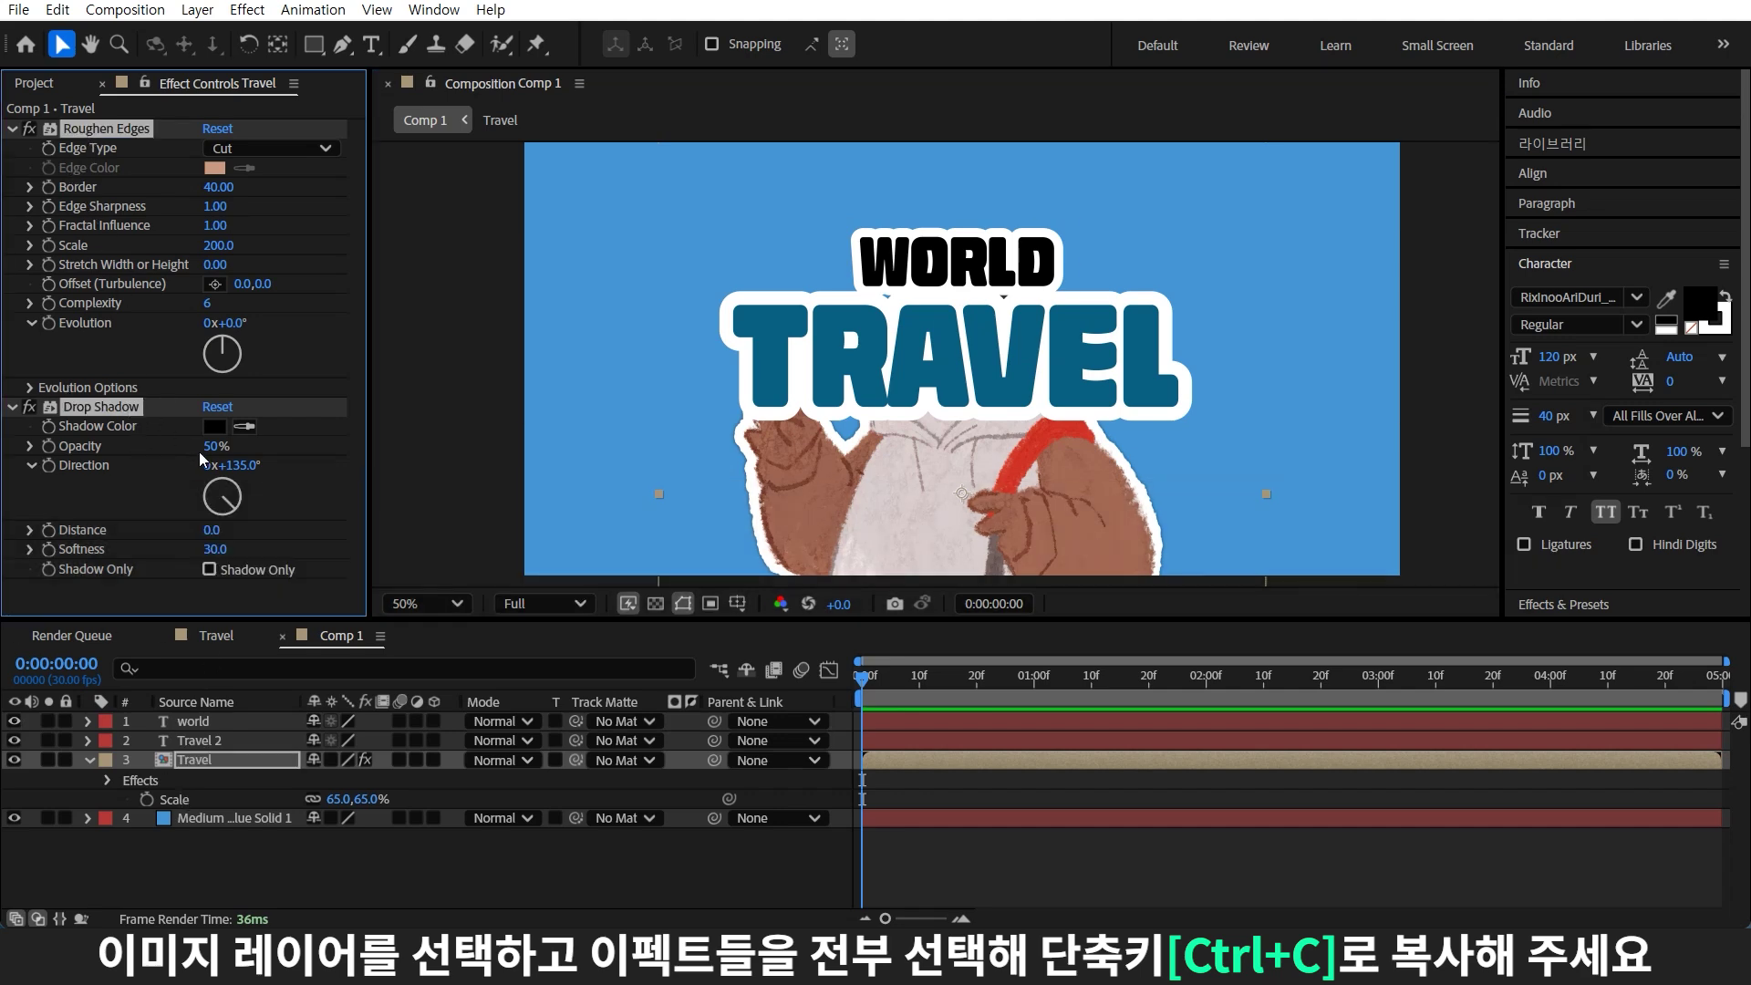
click(1388, 857)
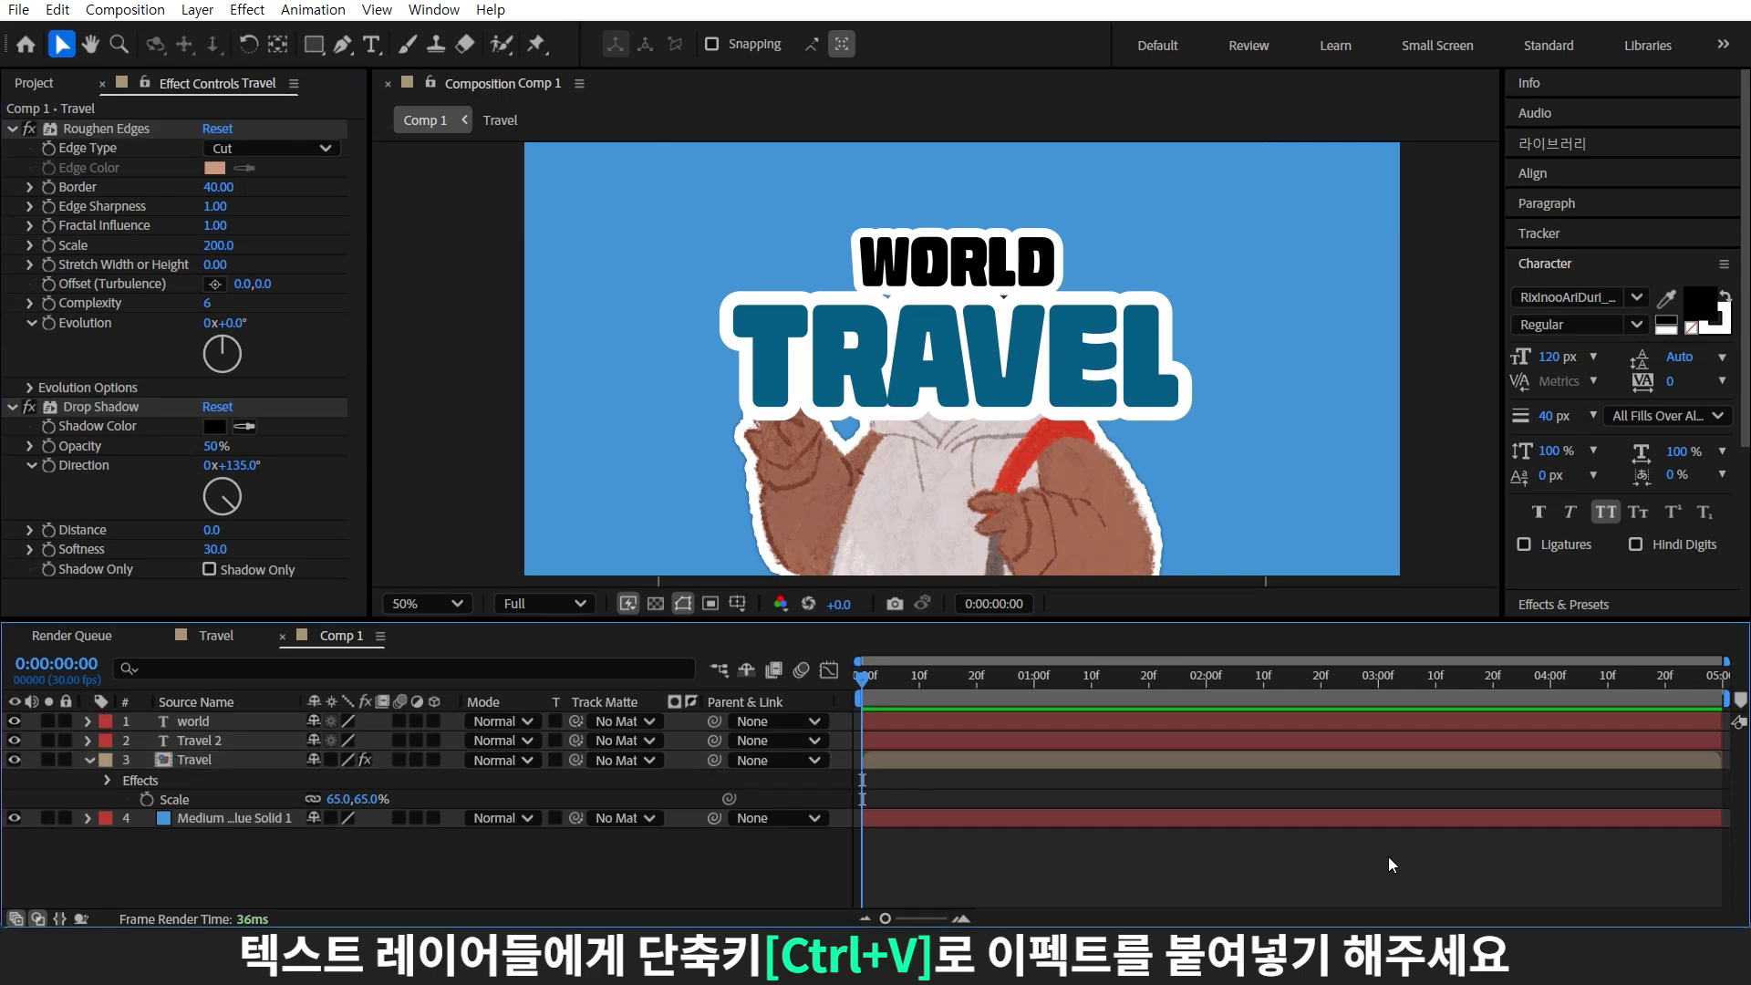
click(935, 234)
key(ctrl+v)
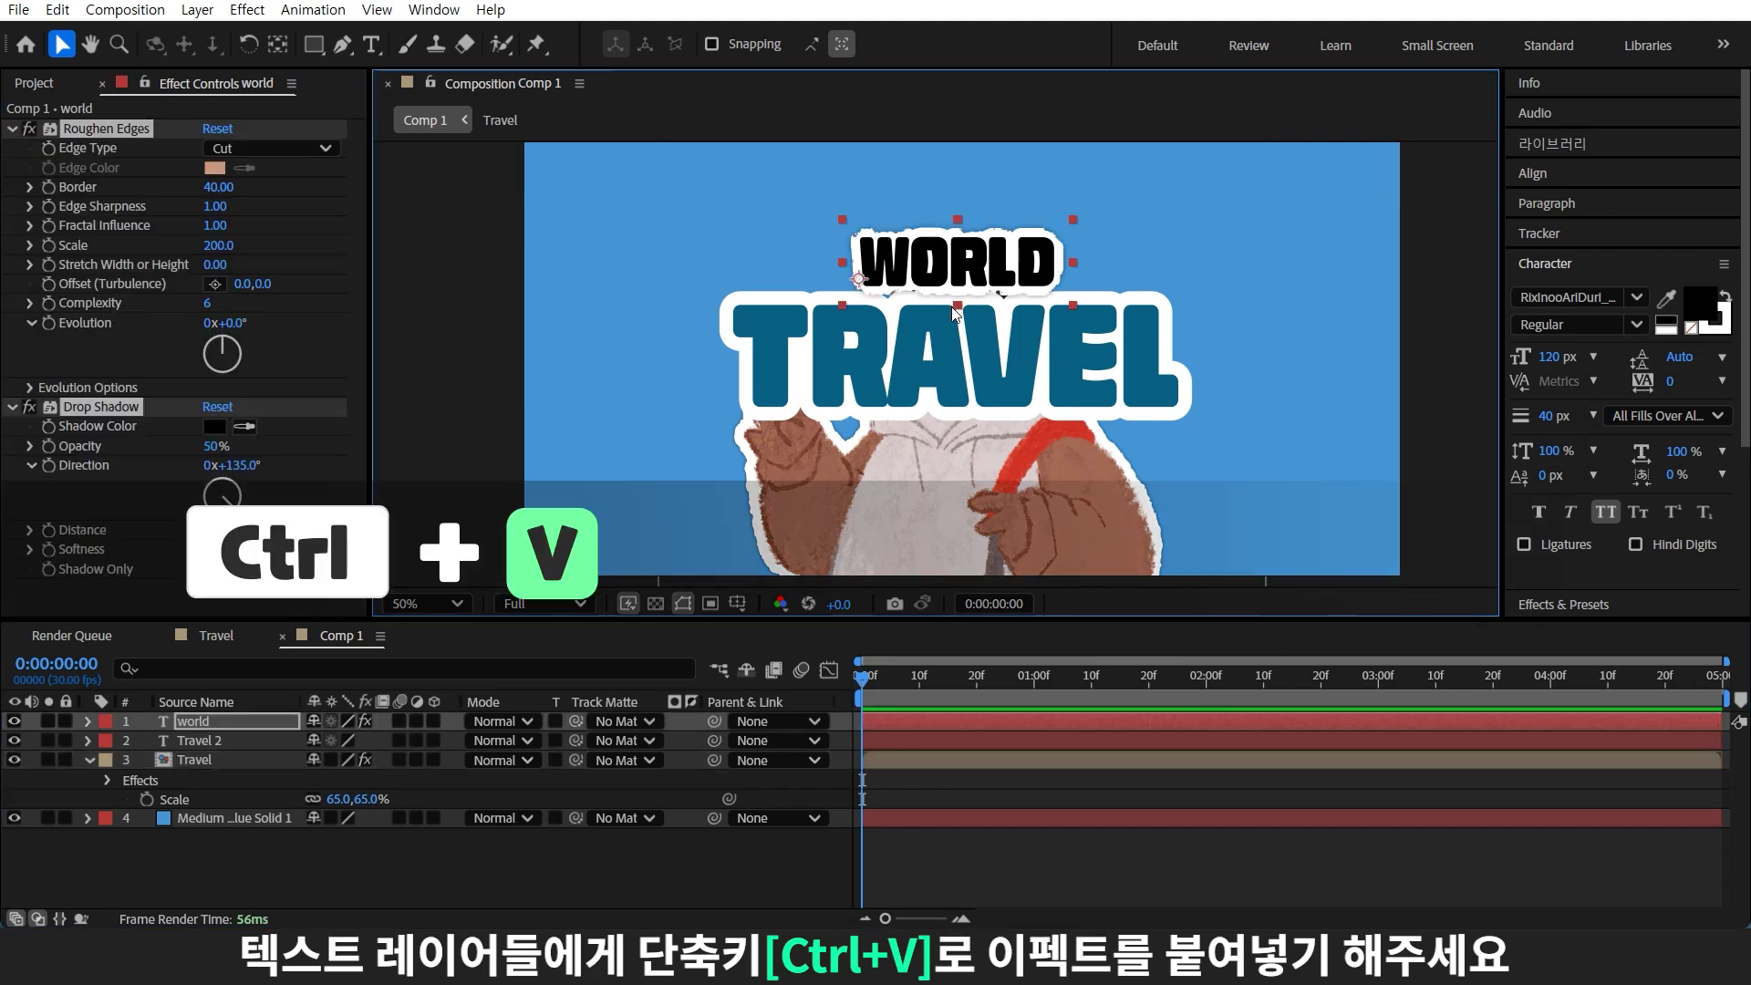
click(949, 345)
key(ctrl+v)
Select the world layer and reduce its Roughen Edges Border to 20
scroll(949, 345, up, 2)
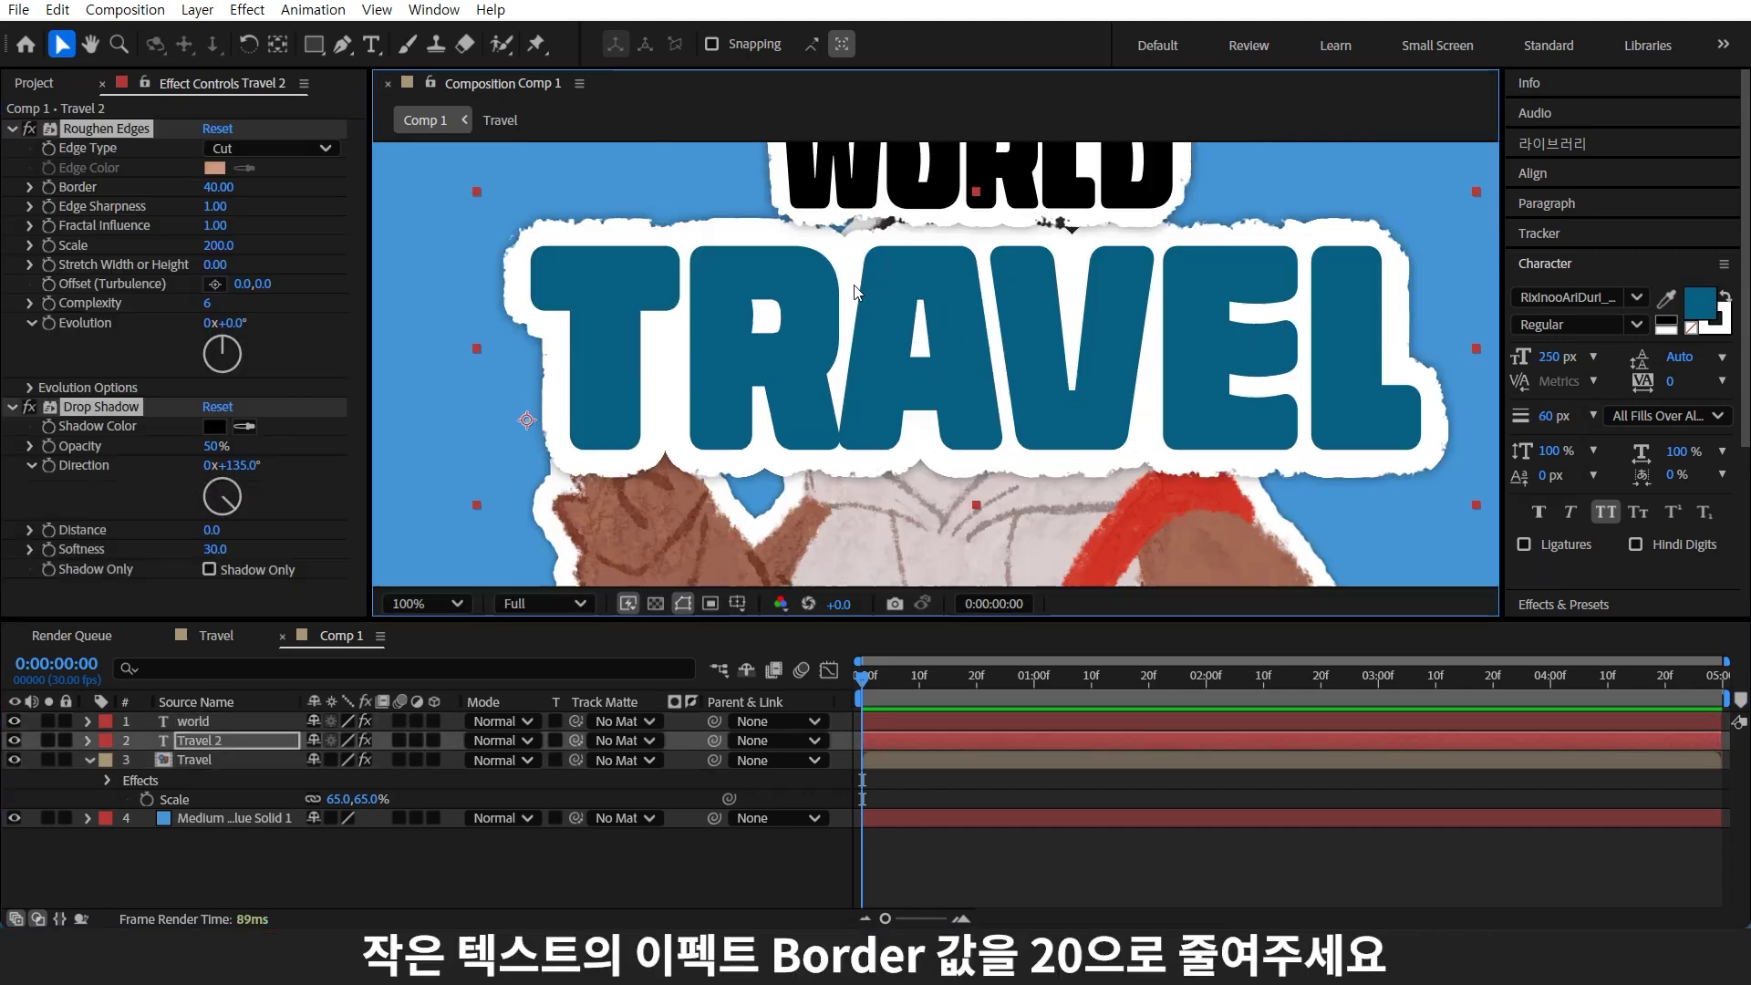
drag(901, 307, 882, 347)
key(v)
click(912, 237)
click(228, 186)
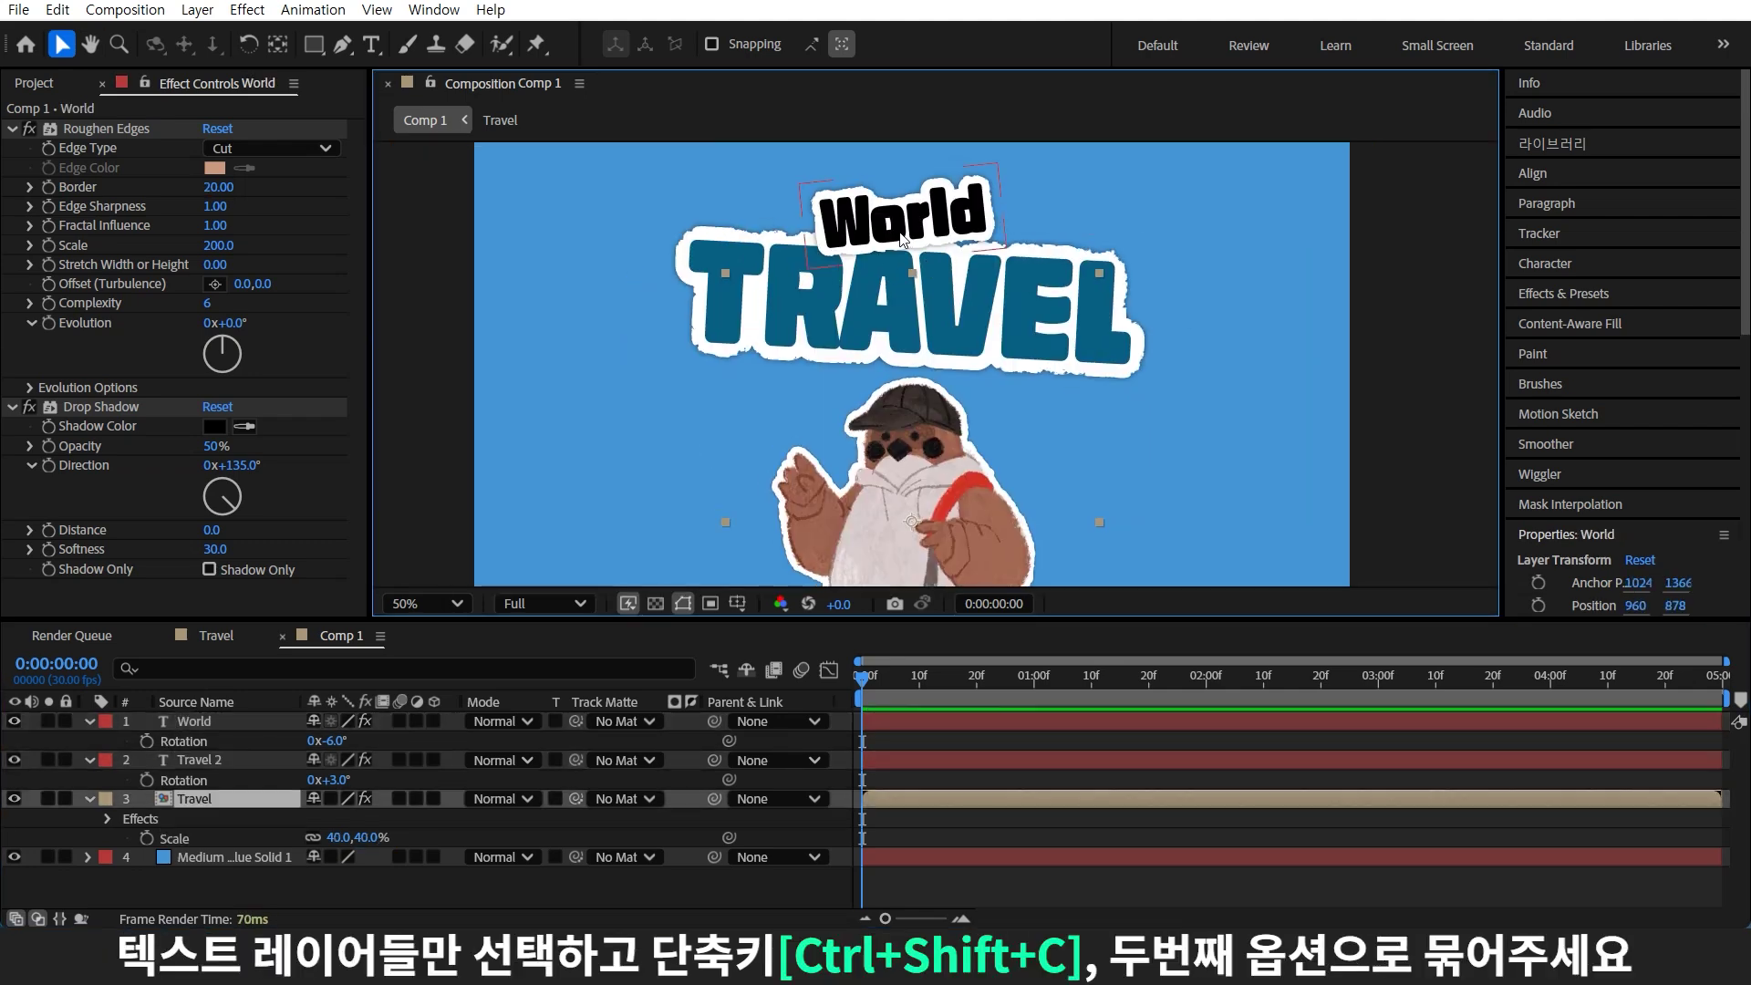
Precompose the World and TRAVEL title layers into a precomp named TEXT
click(923, 228)
shift+click(1032, 372)
key(ctrl+shift+c)
key(BackSpace)
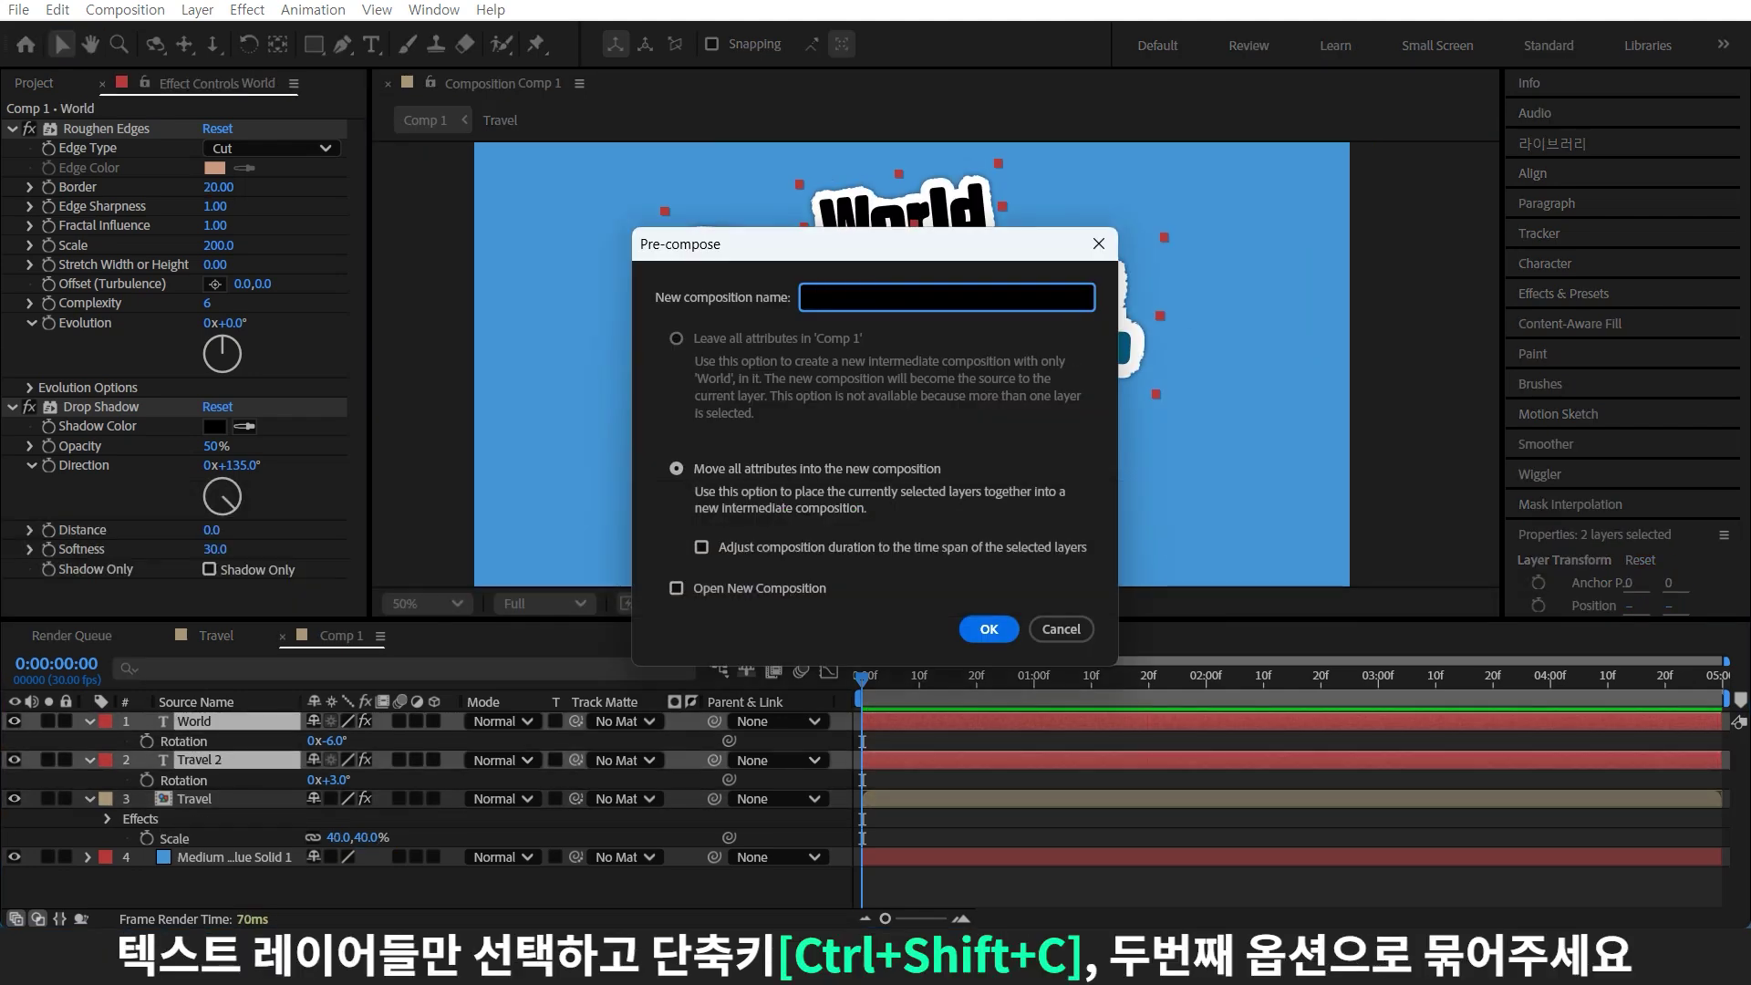
text(TEXT)
click(988, 629)
Precompose the Travel image layer into IMG, moving all attributes into it
click(181, 742)
key(ctrl+shift+c)
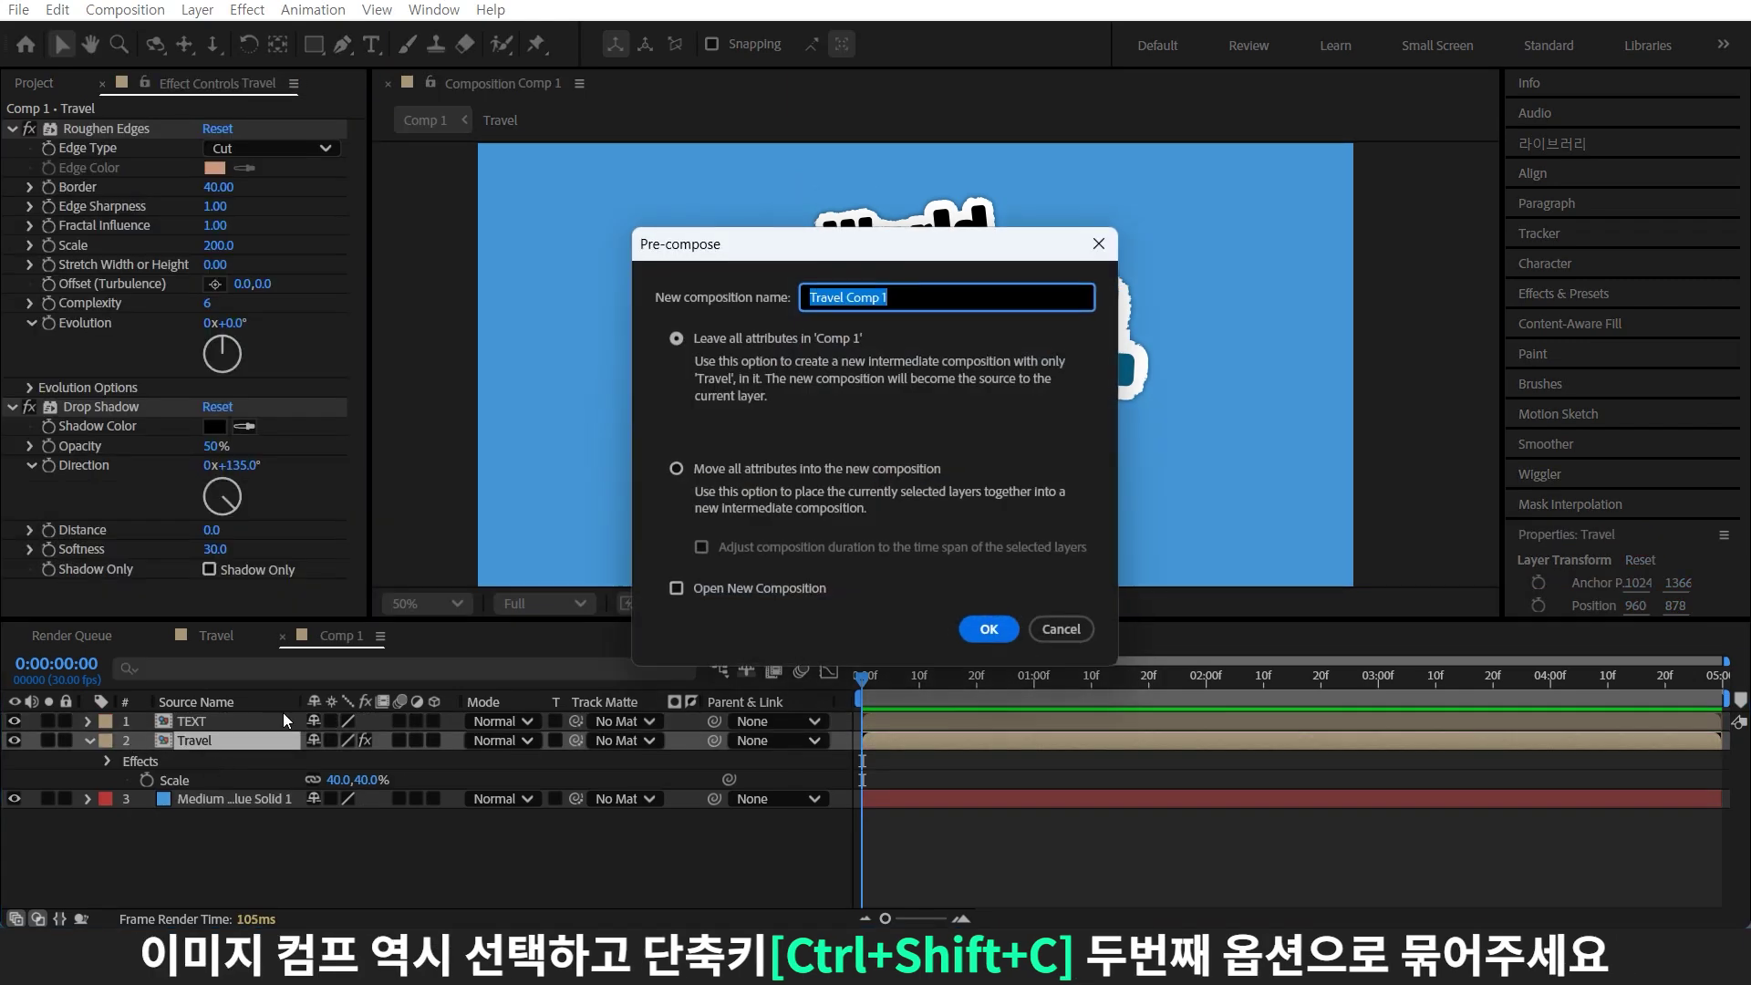
click(698, 471)
key(shift+Tab)
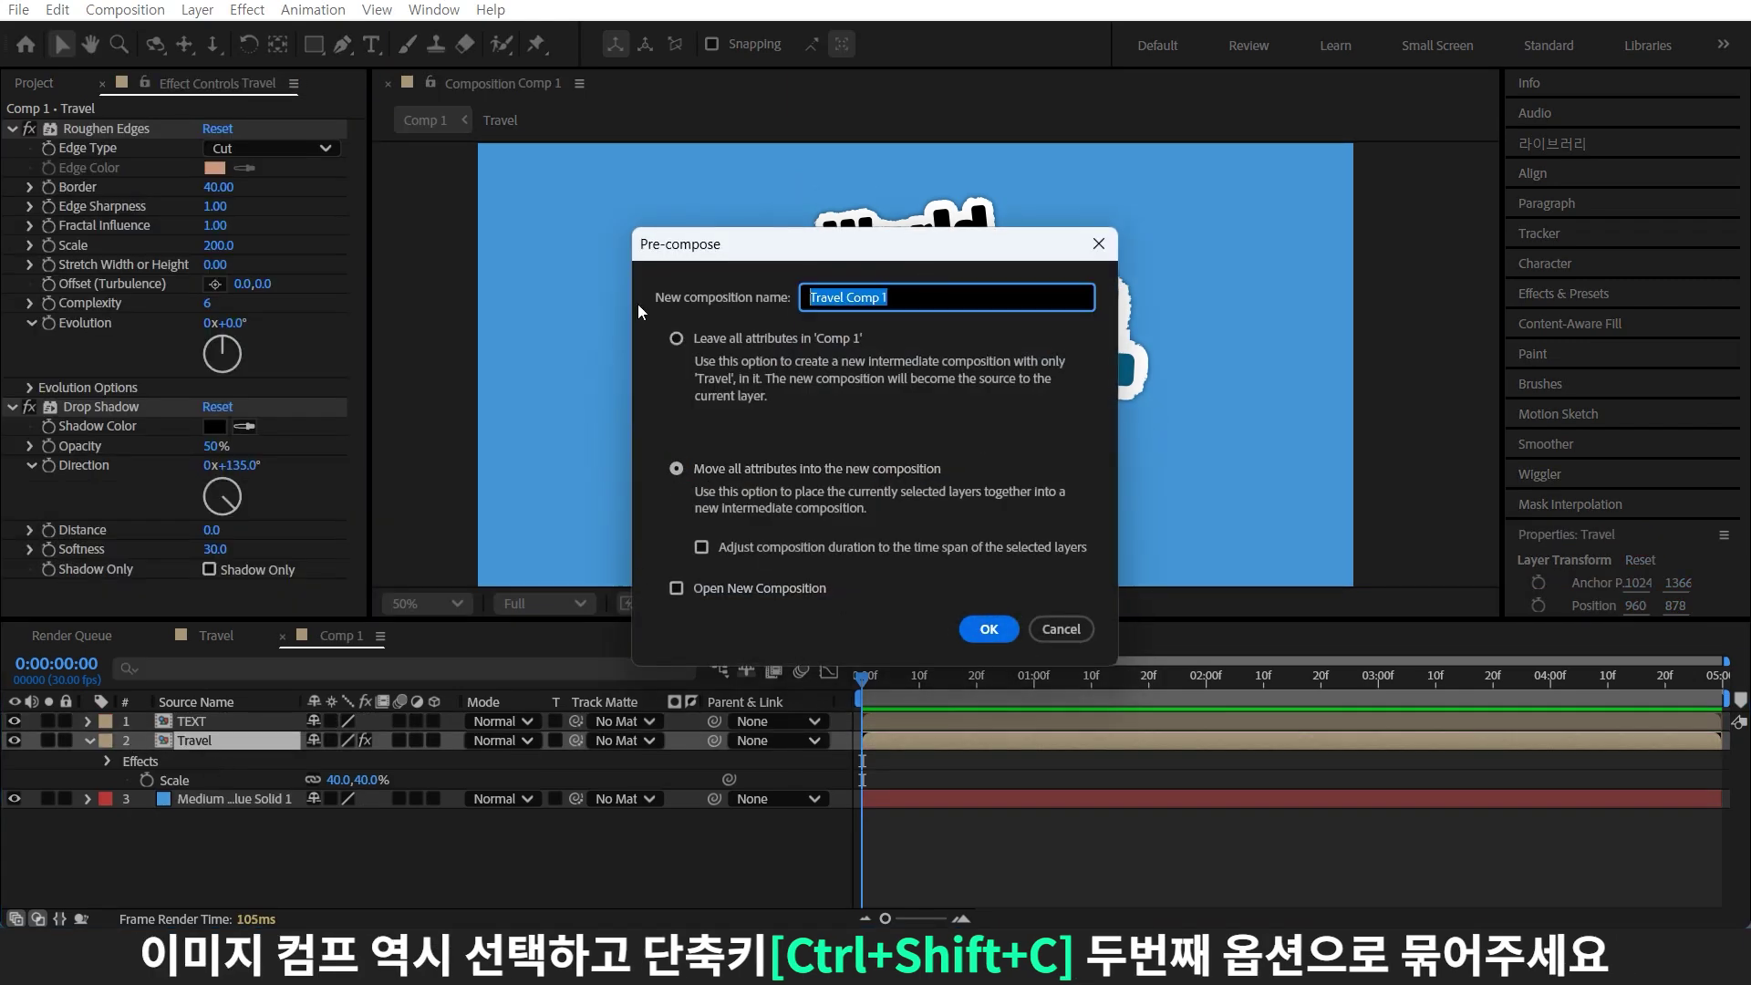
text(IMG)
click(985, 629)
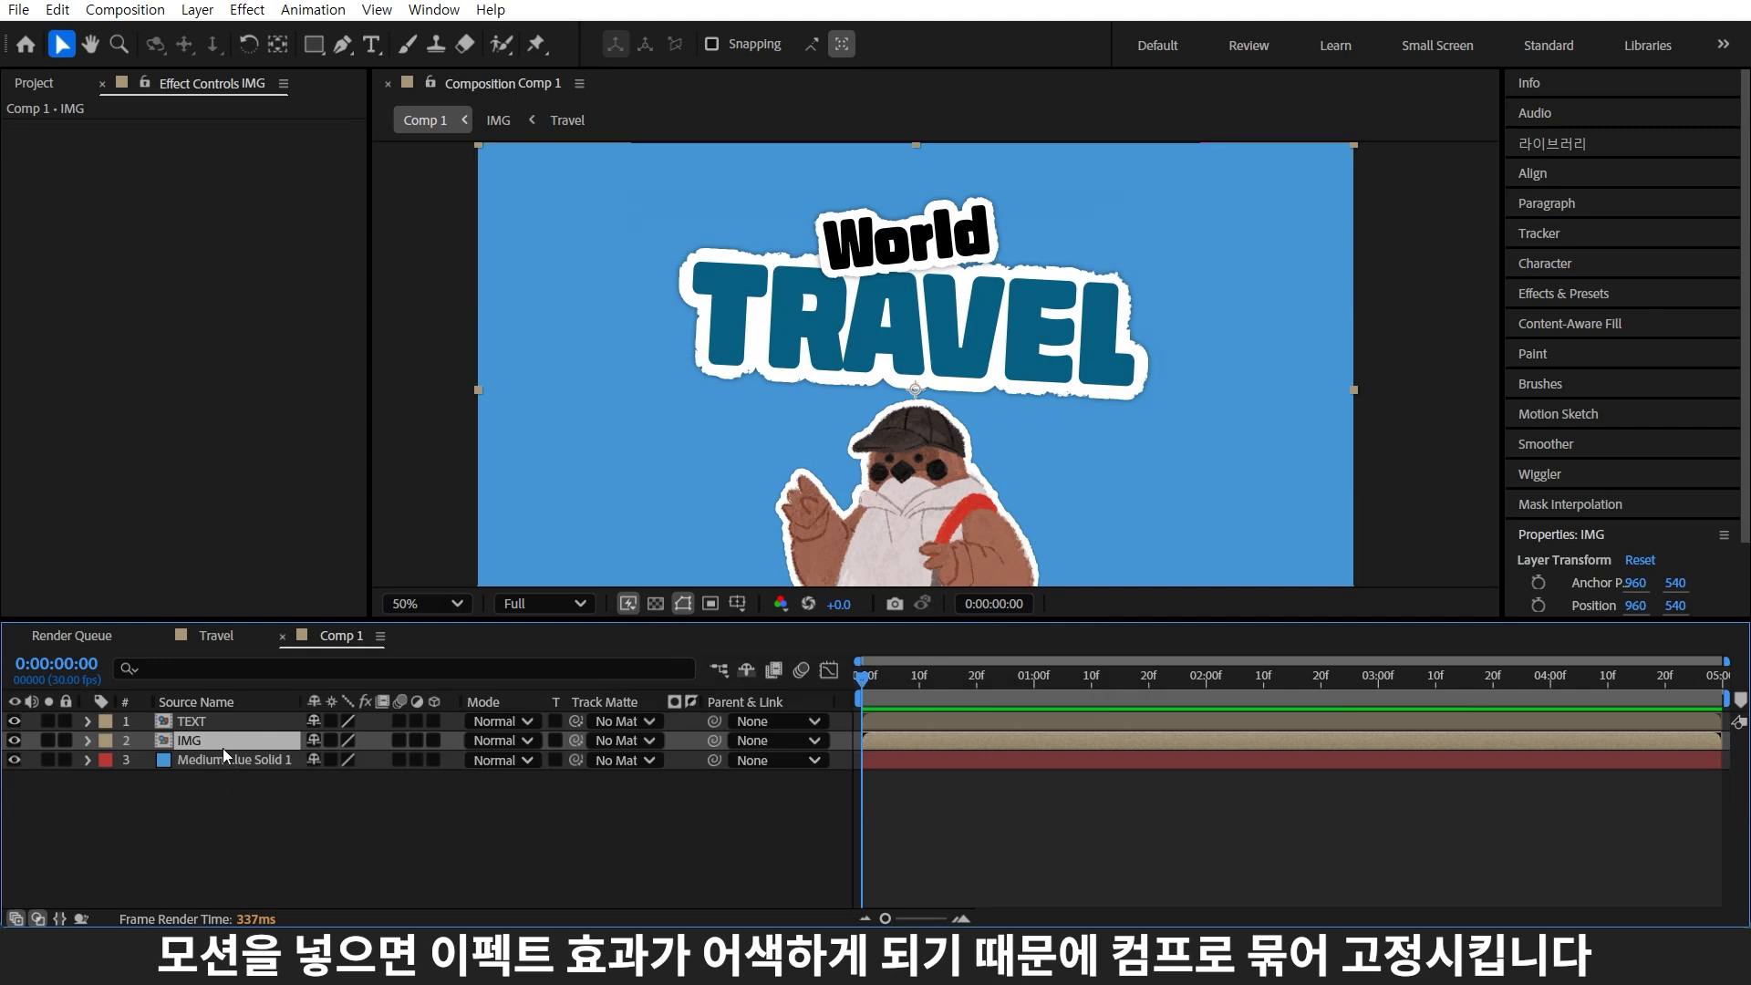
Set Position keyframes for TEXT and IMG at 1 second 10 frames
ctrl+click(193, 720)
key(p)
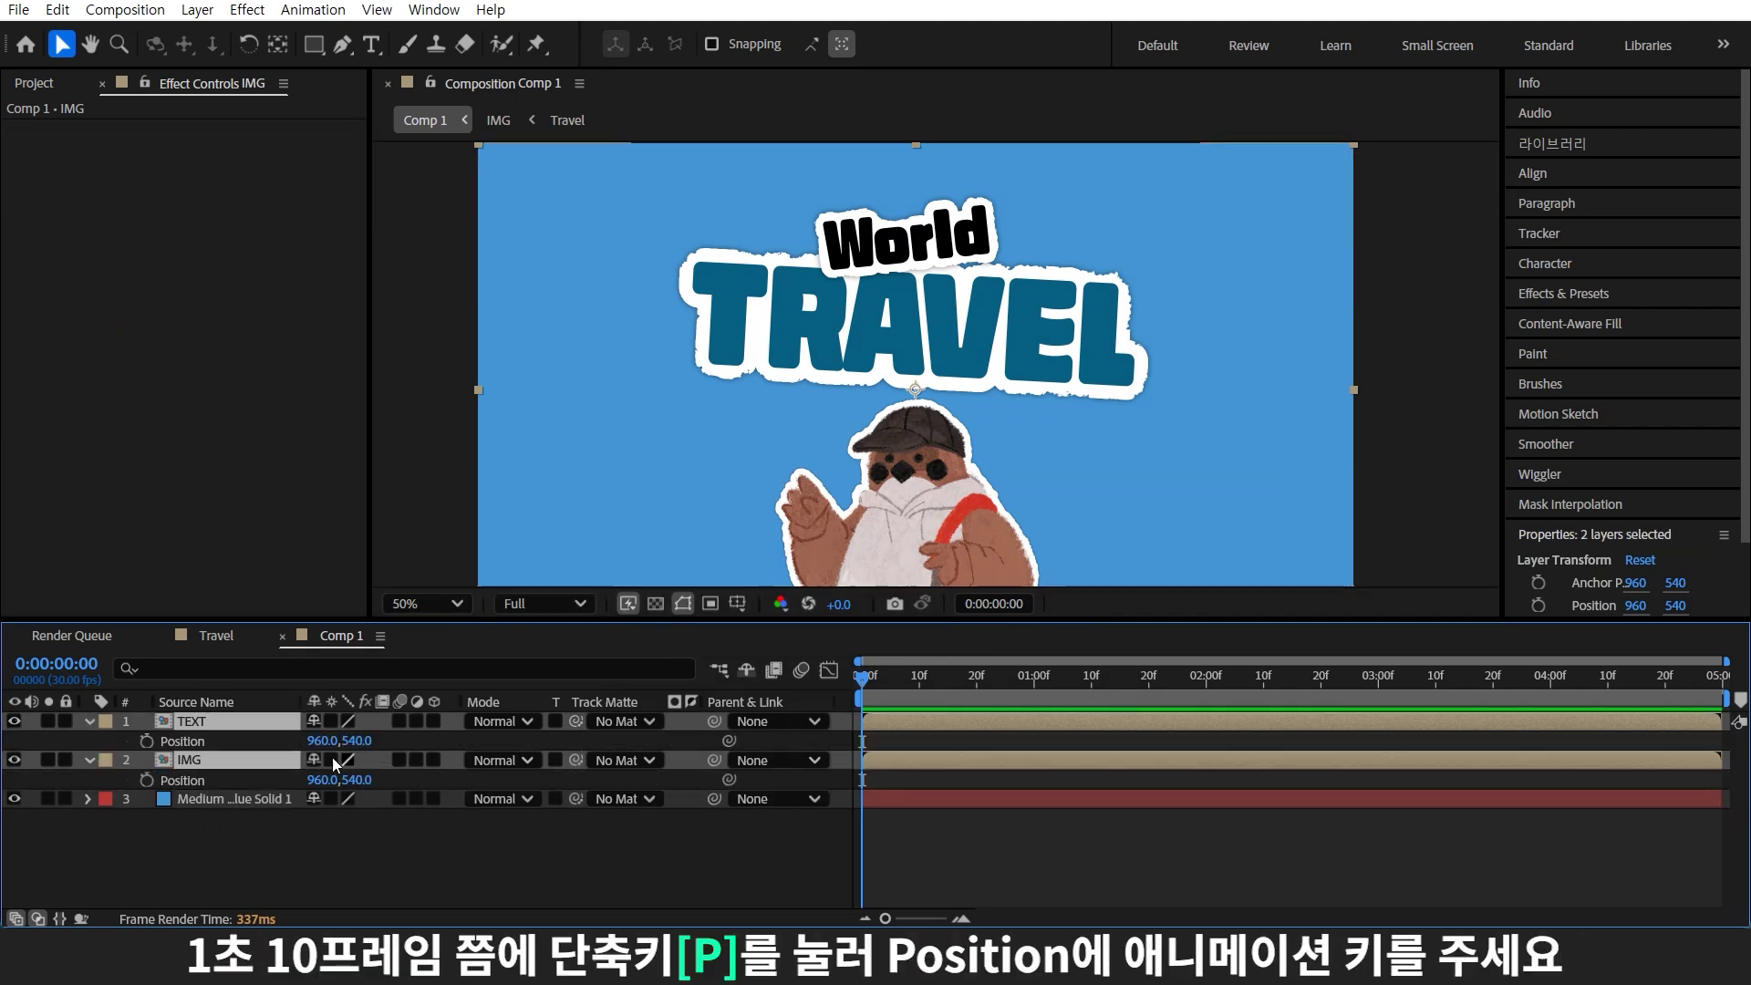
drag(1100, 682, 1091, 741)
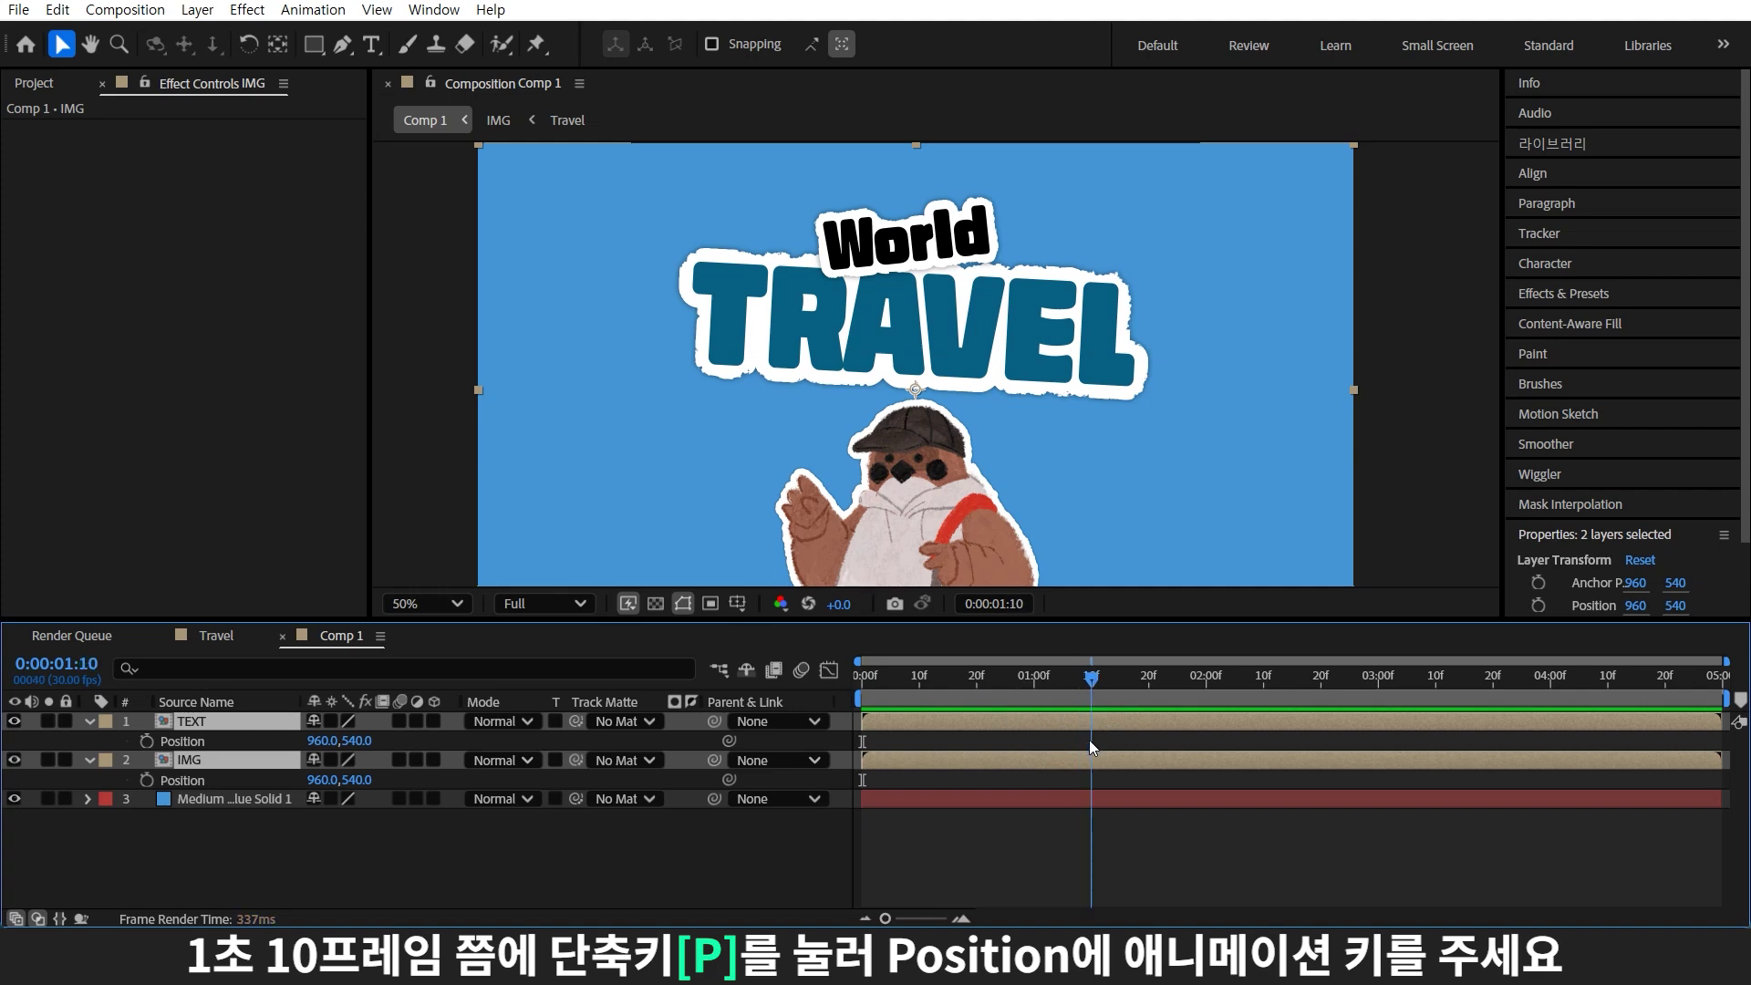
click(146, 741)
key(Home)
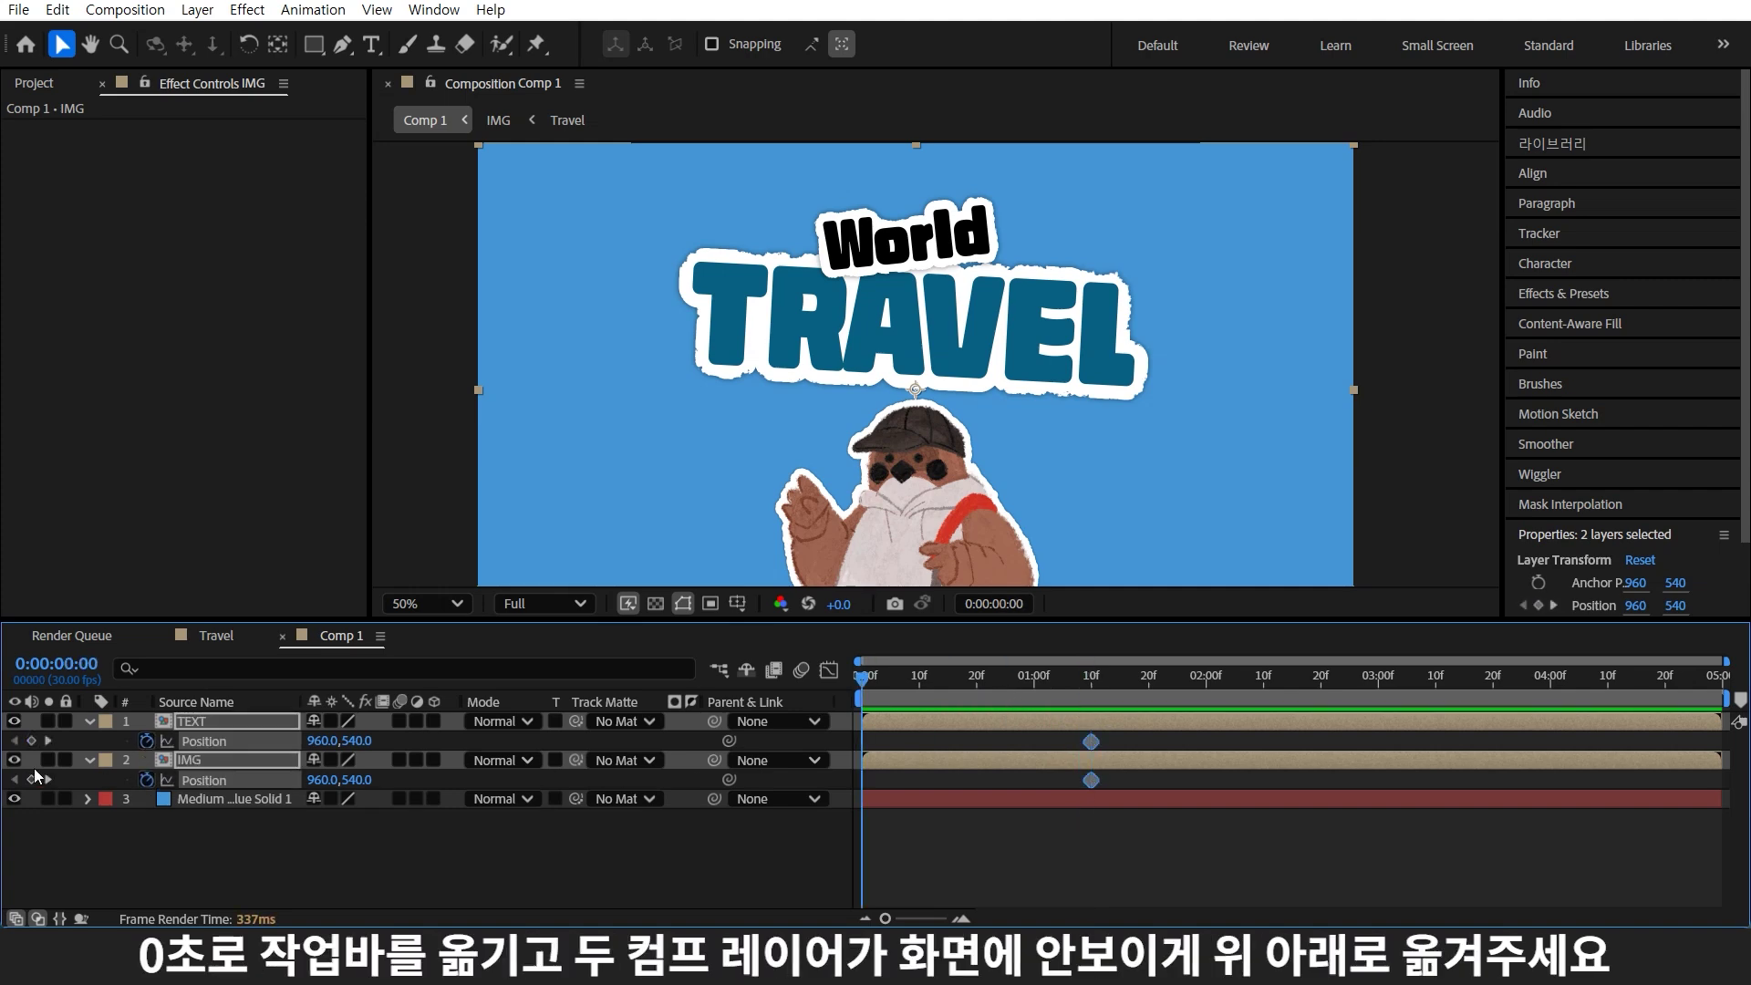
At the start, move TEXT above the frame and IMG below it
key(comma)
click(963, 560)
click(928, 722)
drag(925, 347, 925, 167)
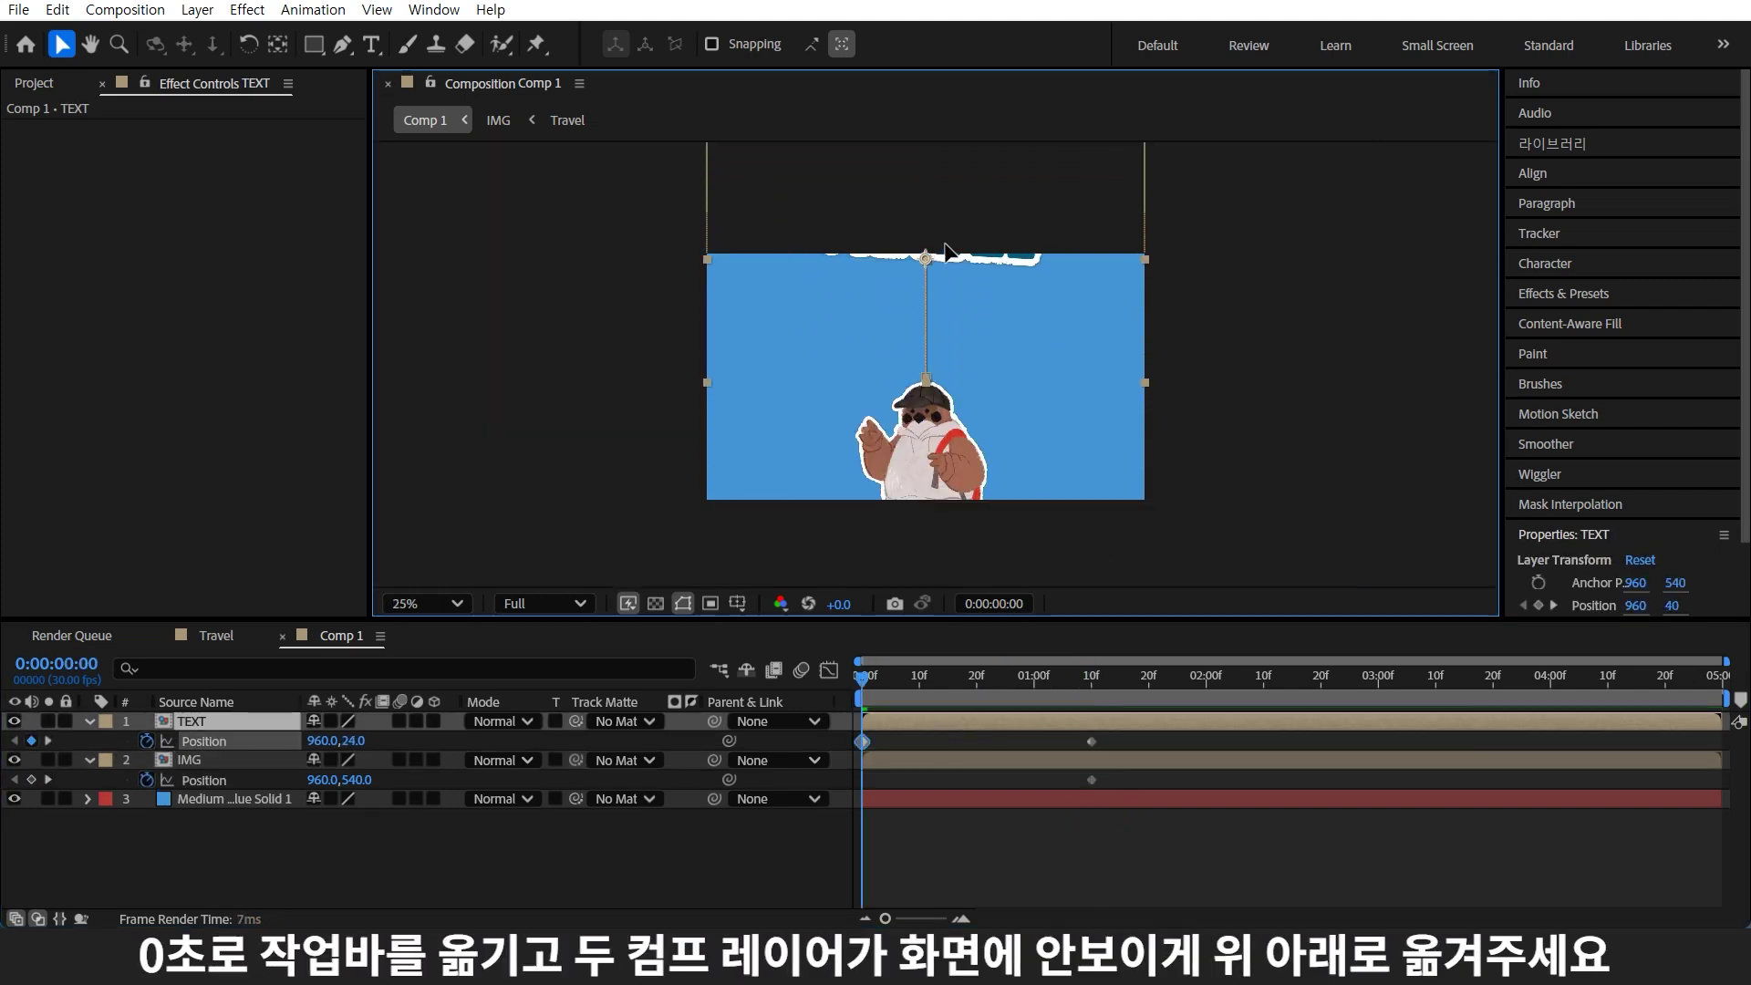
click(191, 760)
drag(930, 411, 931, 552)
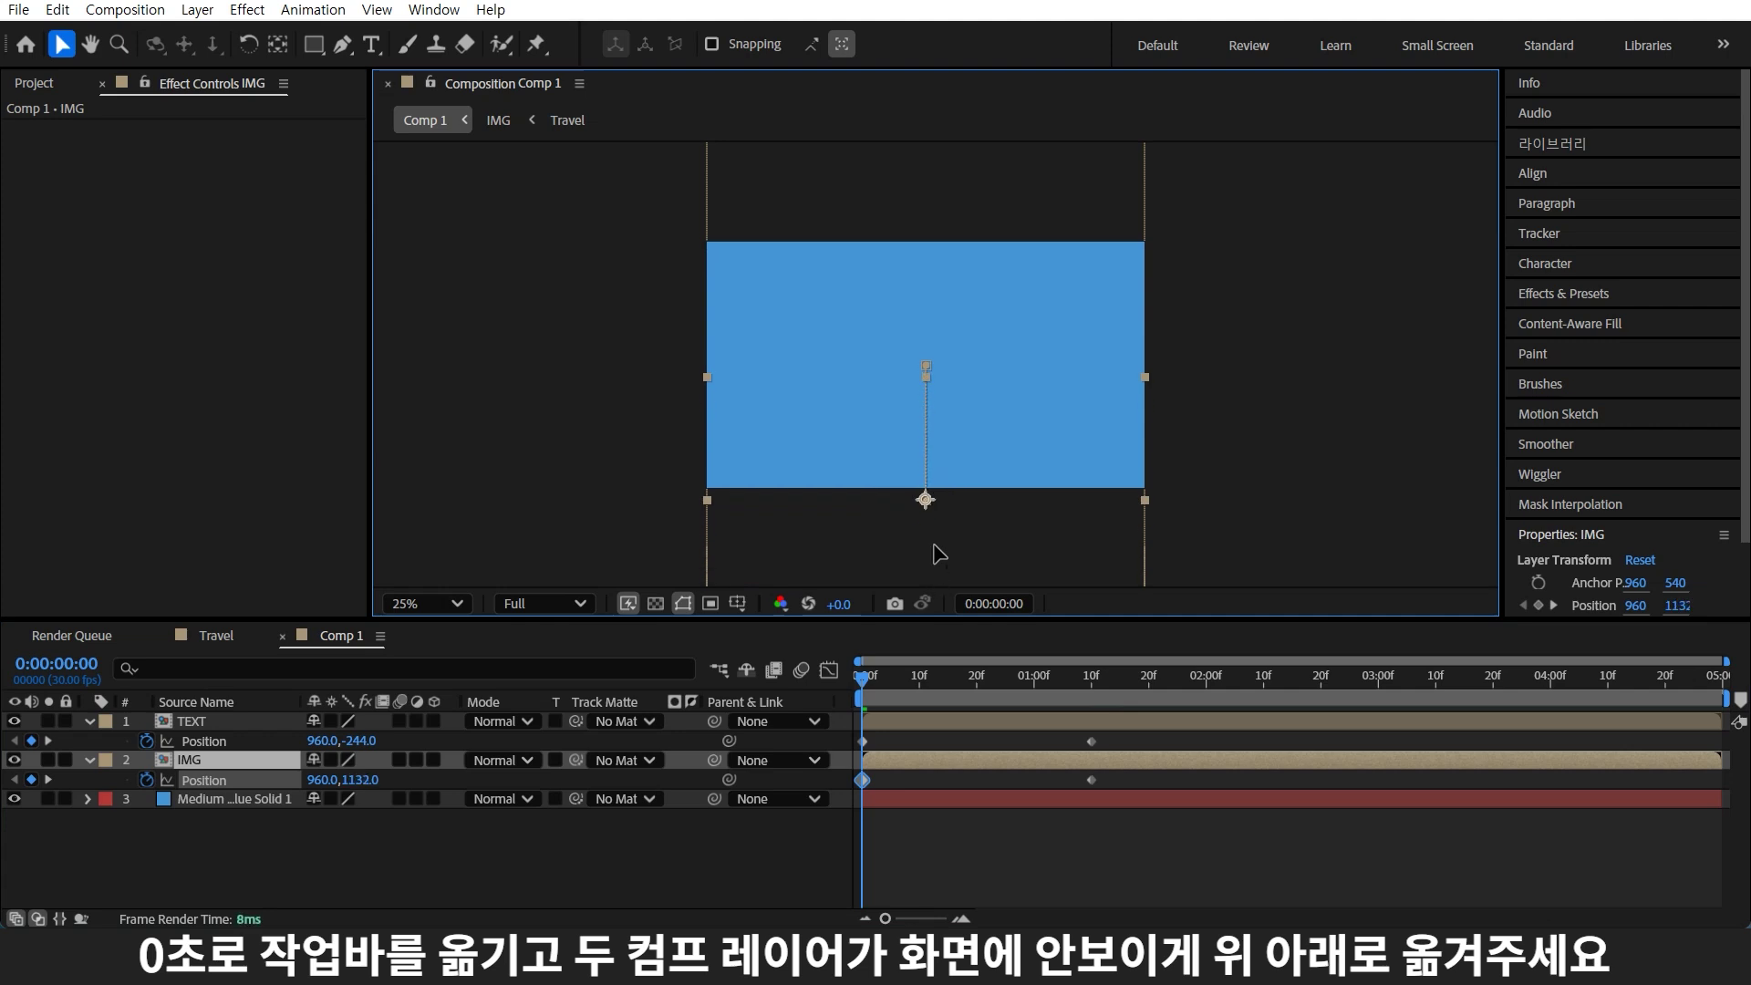
Give the TEXT layer a starting rotation of 55° on the first frame
click(212, 721)
key(r)
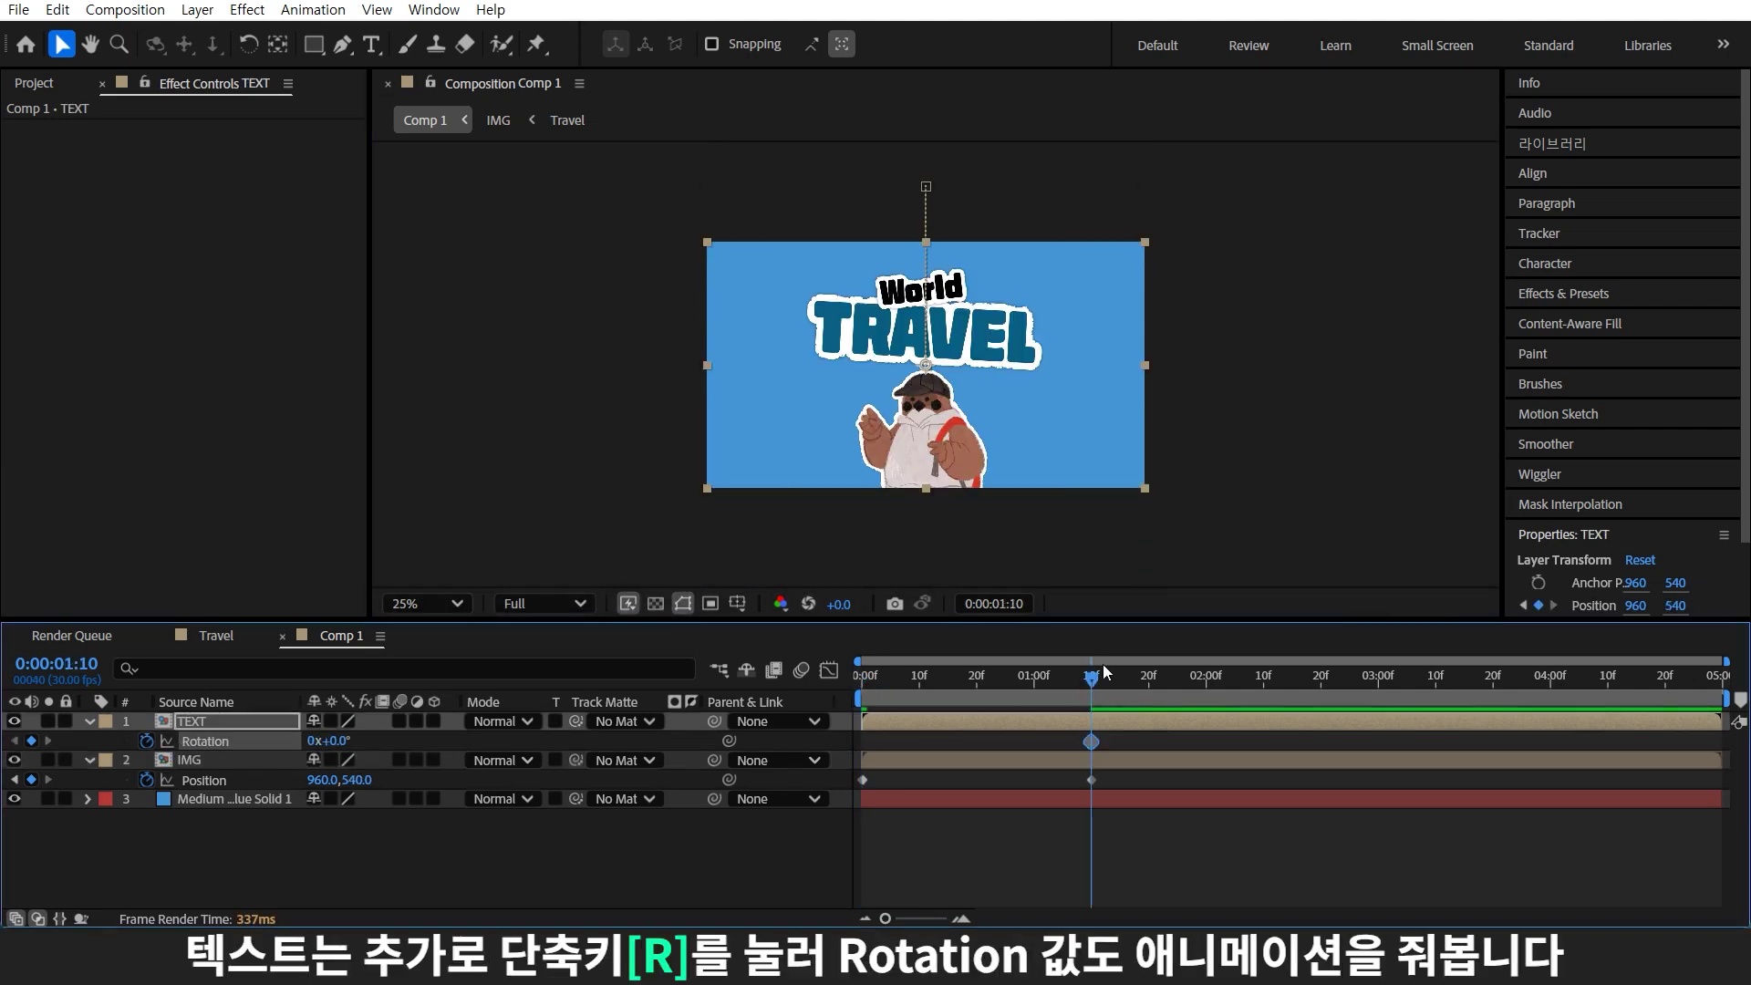
drag(329, 740, 400, 734)
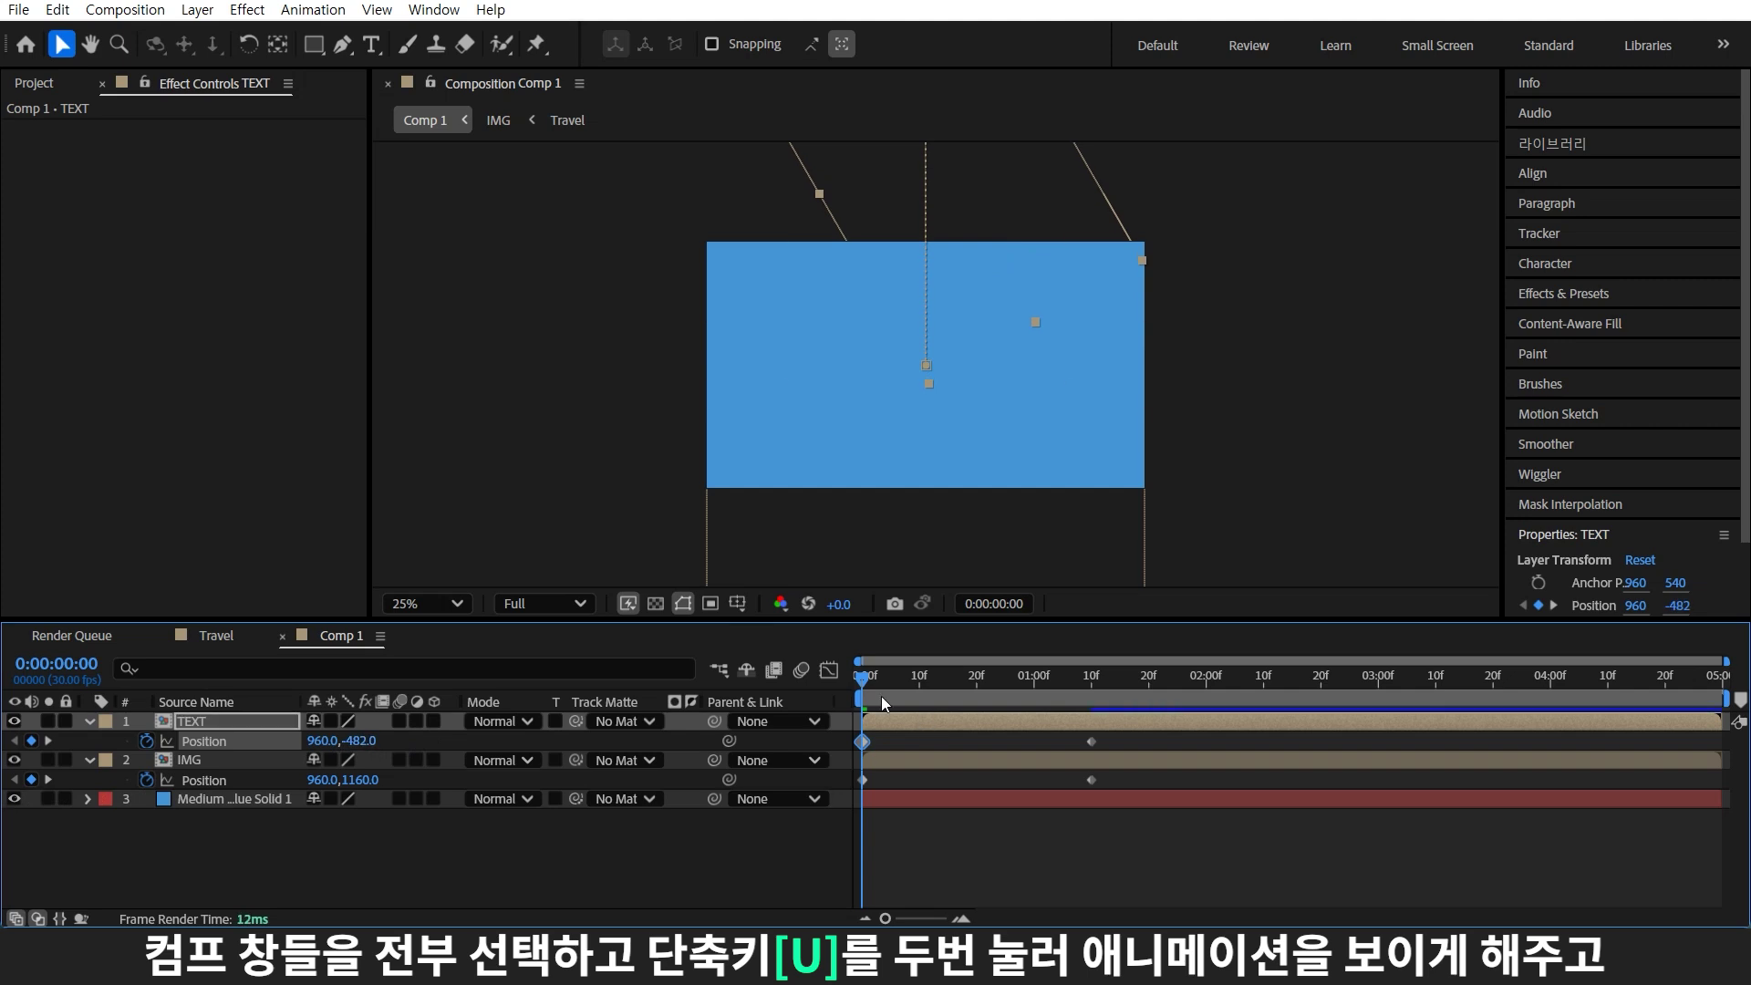
Apply Easy Ease to all Position and Rotation keyframes of both layers
drag(873, 686, 1120, 684)
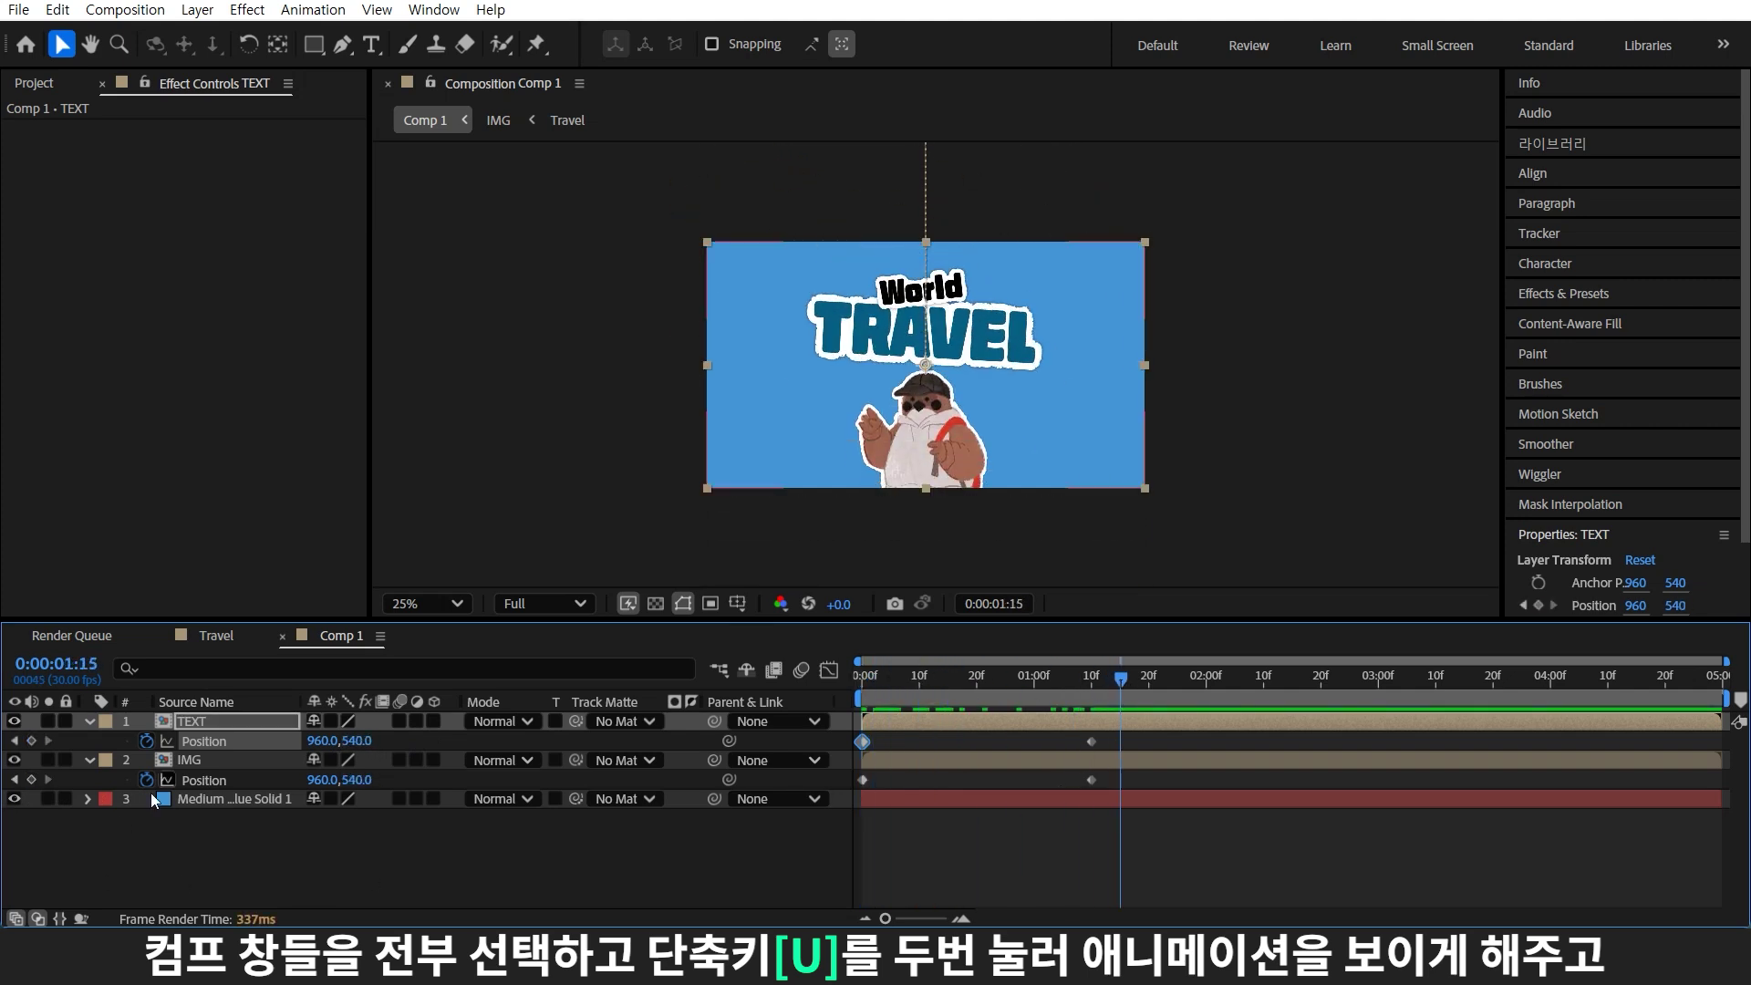
ctrl+click(228, 759)
key(u)
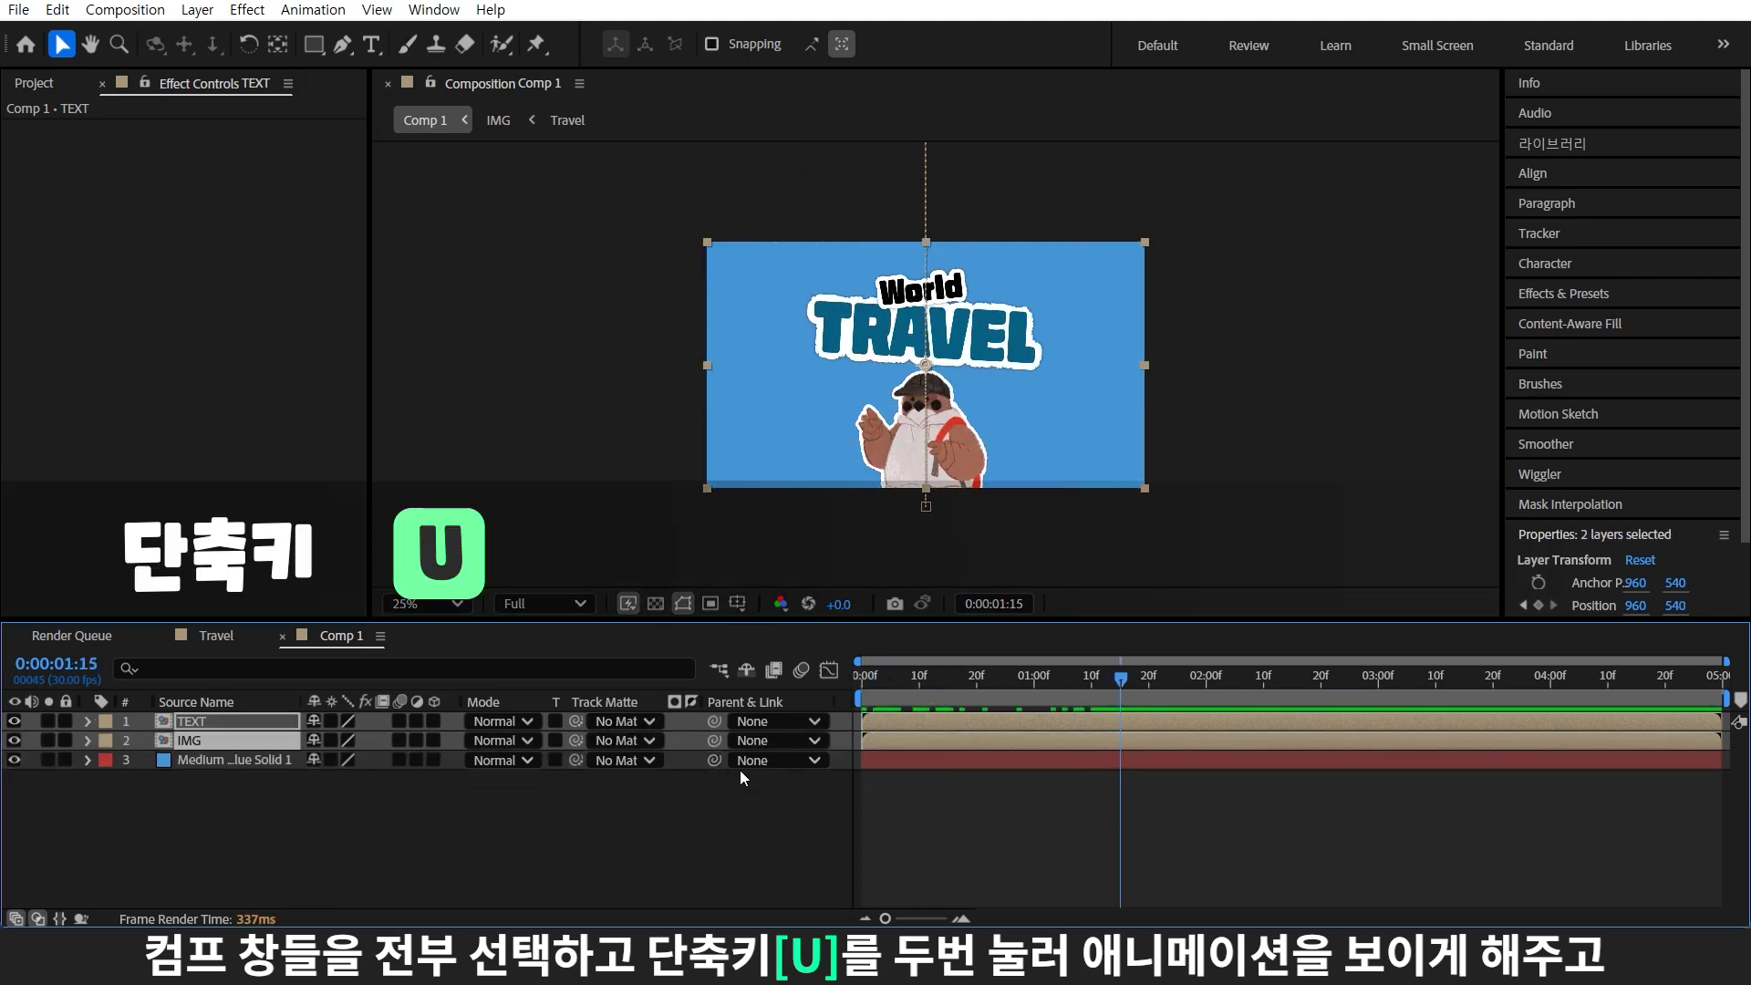
key(u)
drag(1155, 837, 834, 726)
key(F9)
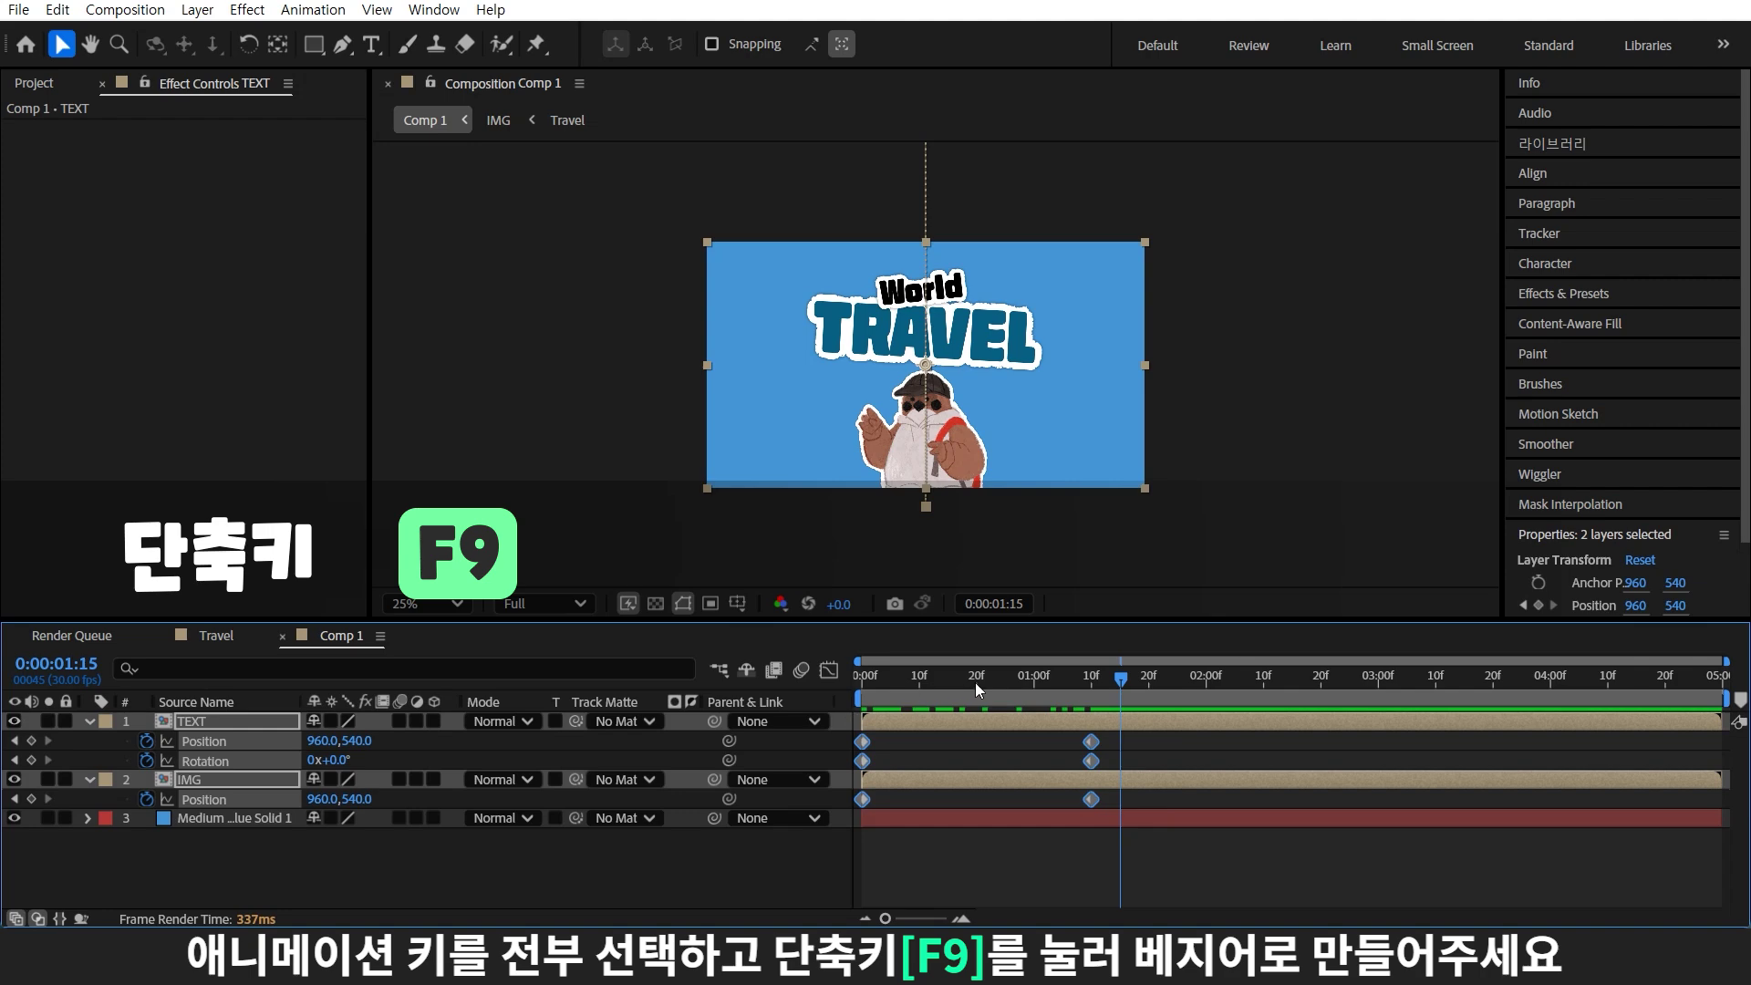
Select only the 1:10 position keyframes and apply their Keyframe Velocity settings
click(1119, 741)
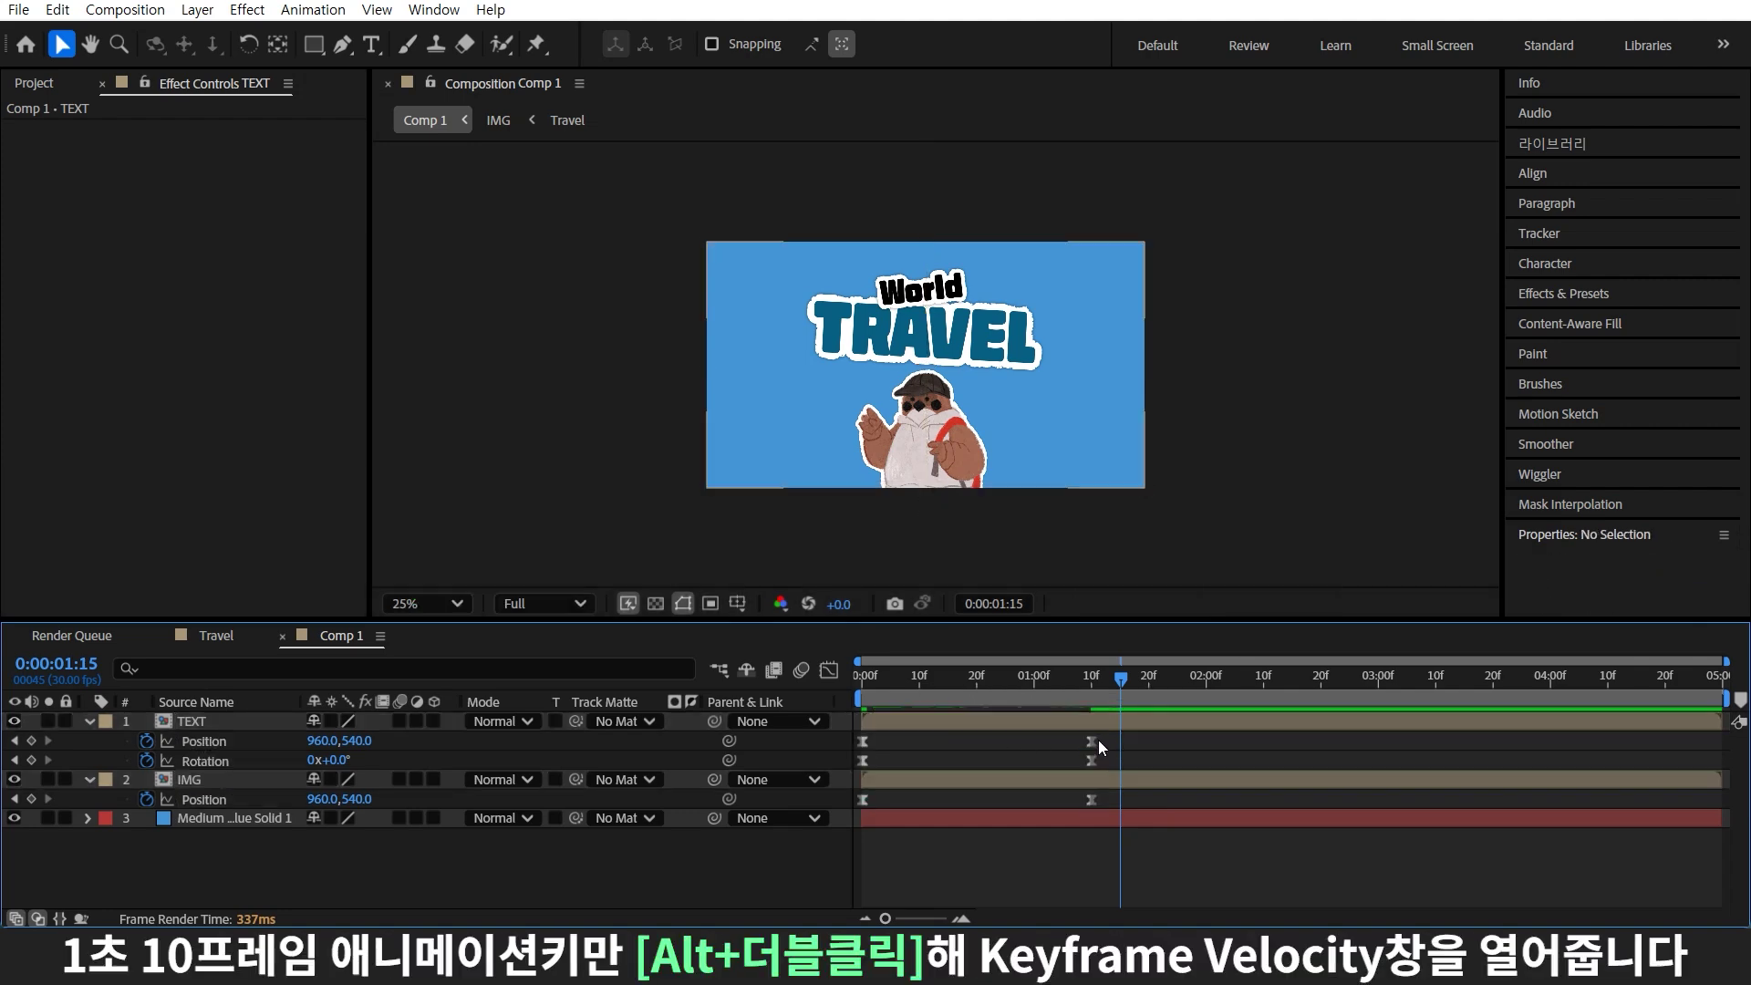
drag(1105, 729, 1067, 876)
alt+double_click(1091, 740)
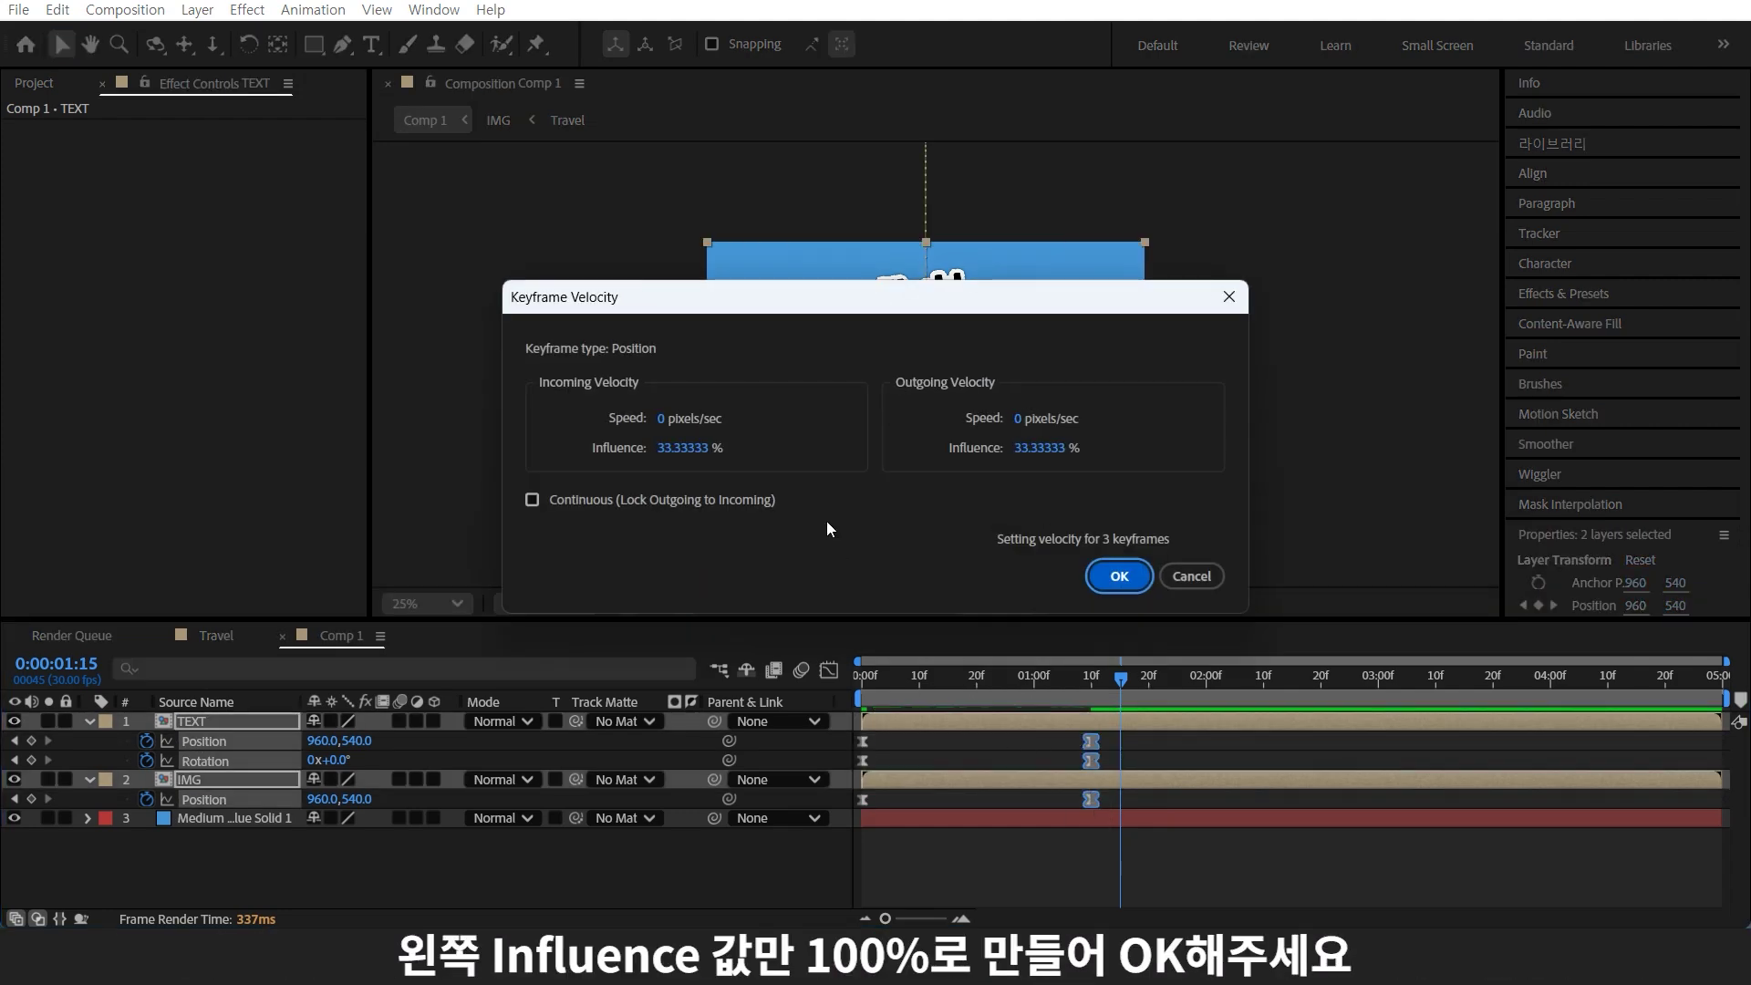
click(1119, 576)
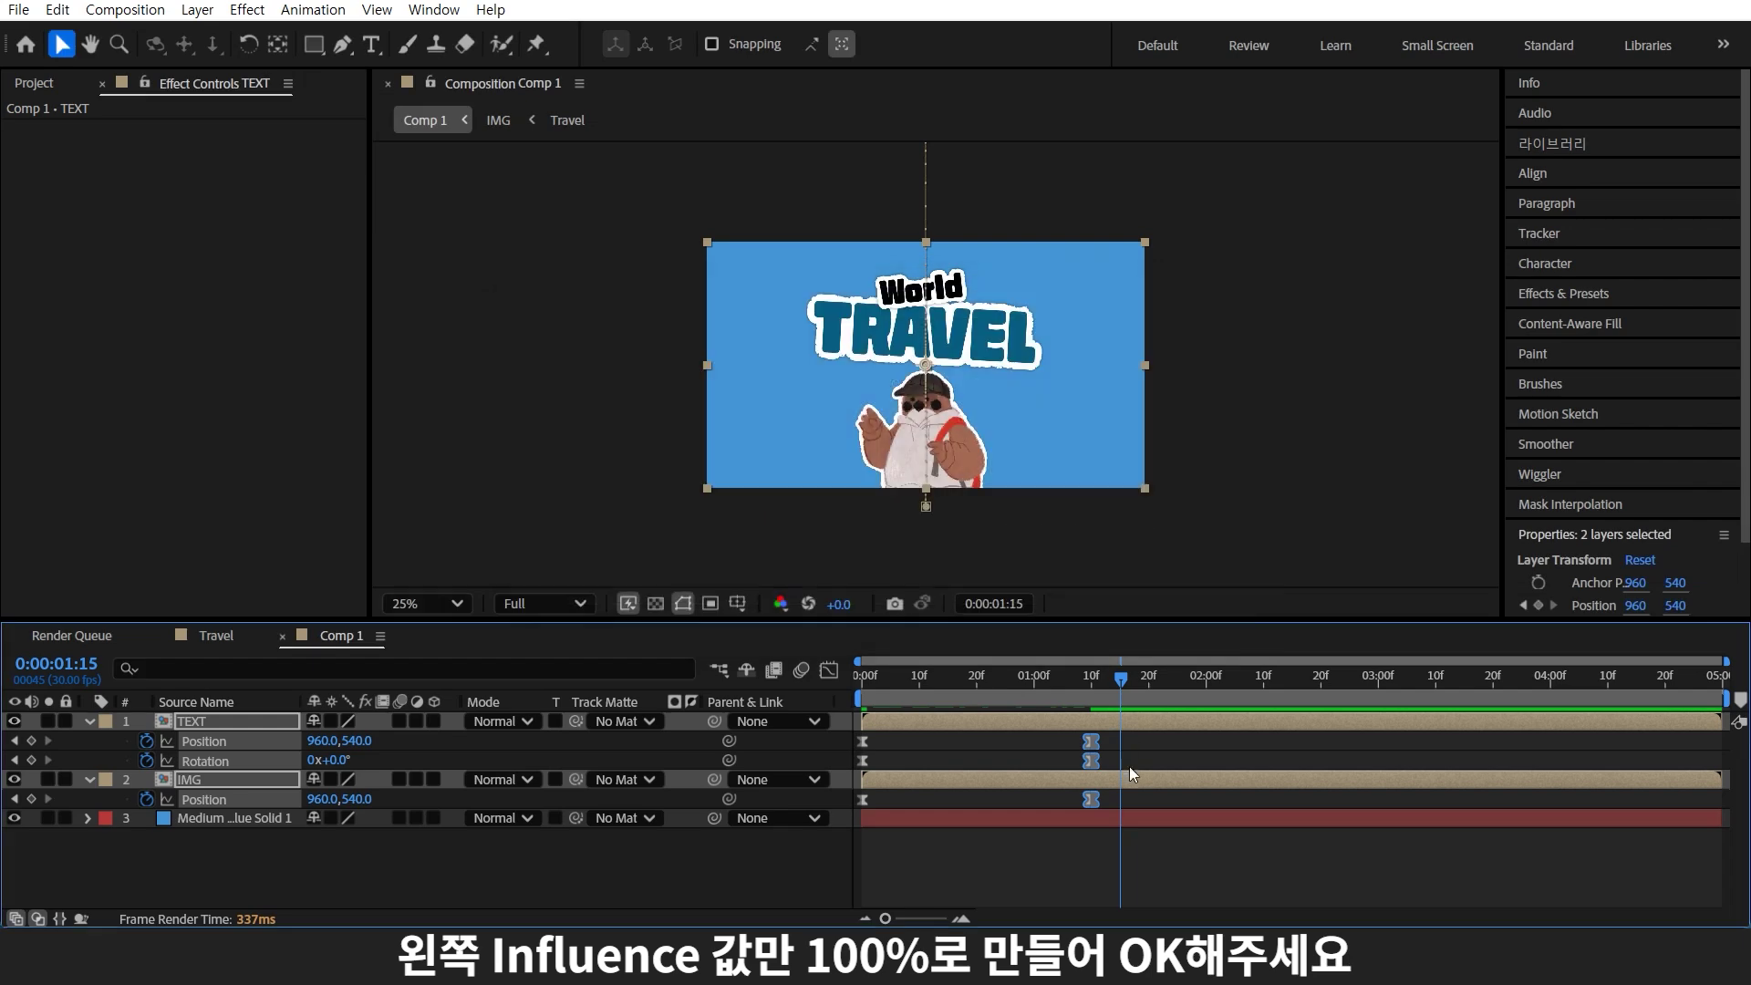
Give the 1:10 rotation keyframe 100% incoming influence and apply the IMG keyframe's velocity
click(1129, 766)
alt+double_click(1091, 760)
click(682, 447)
text(100)
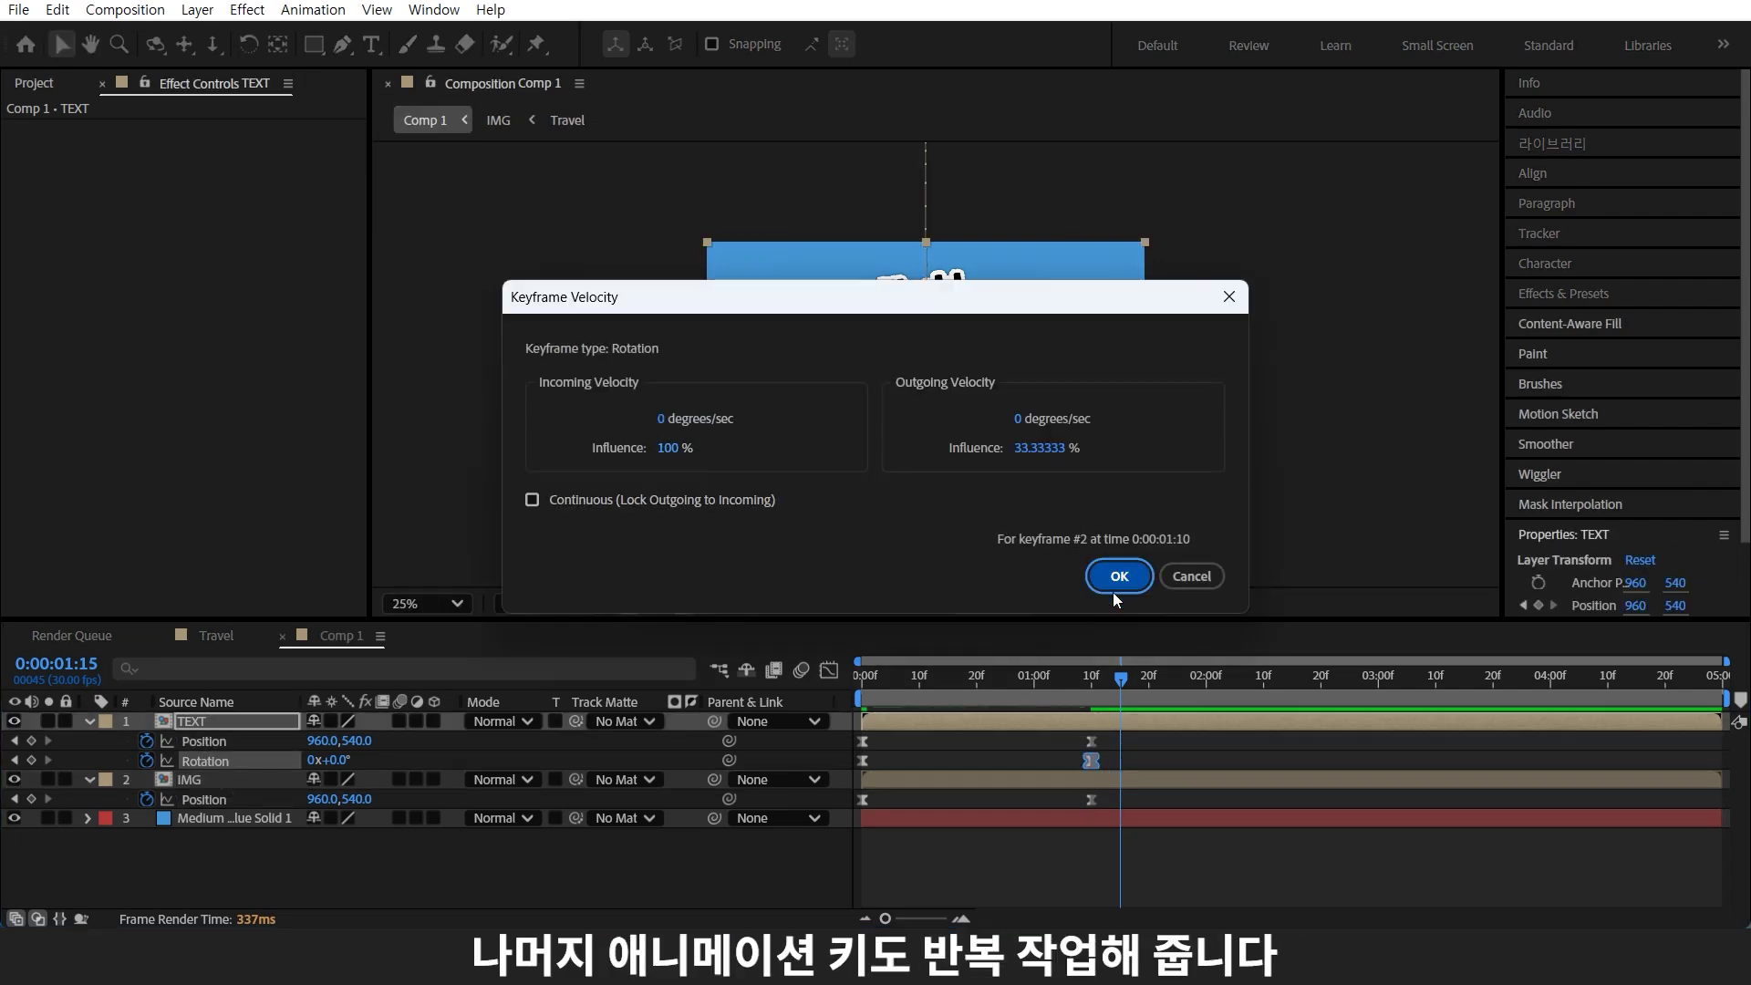
click(1119, 576)
alt+double_click(1091, 799)
click(1119, 576)
Add Adjustment Layer 1 with Posterize Time set to 8 frames per second
key(ctrl+alt+y)
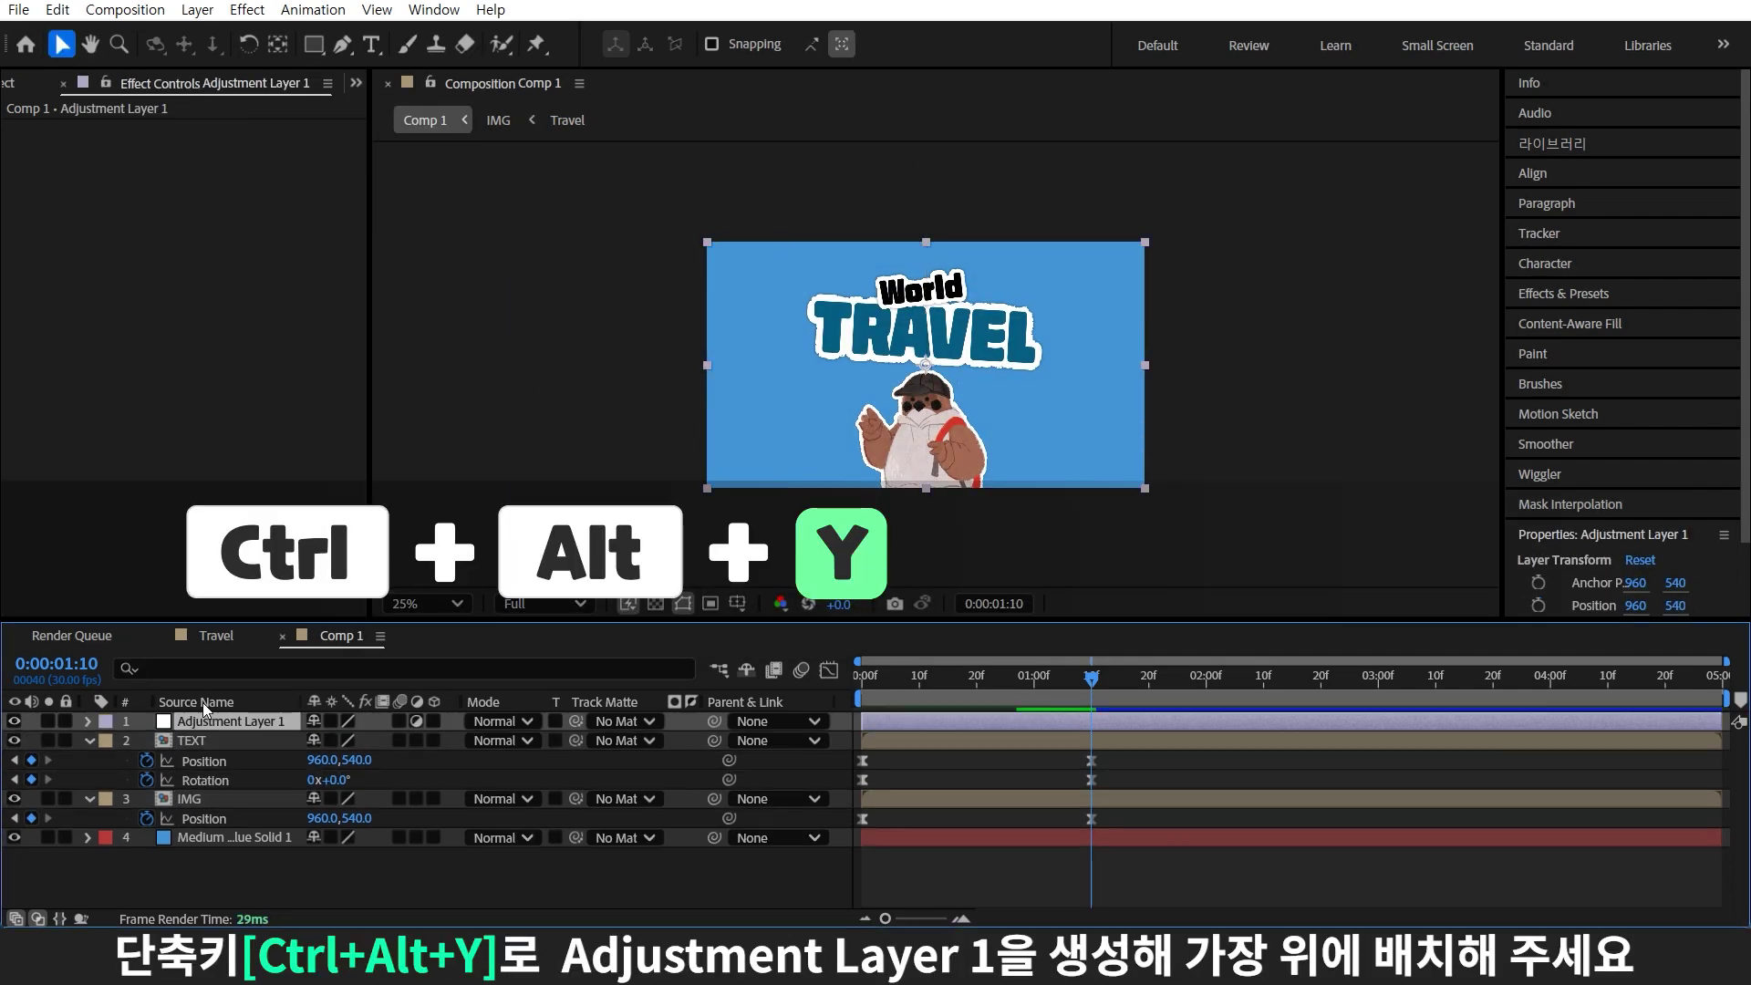
click(1587, 321)
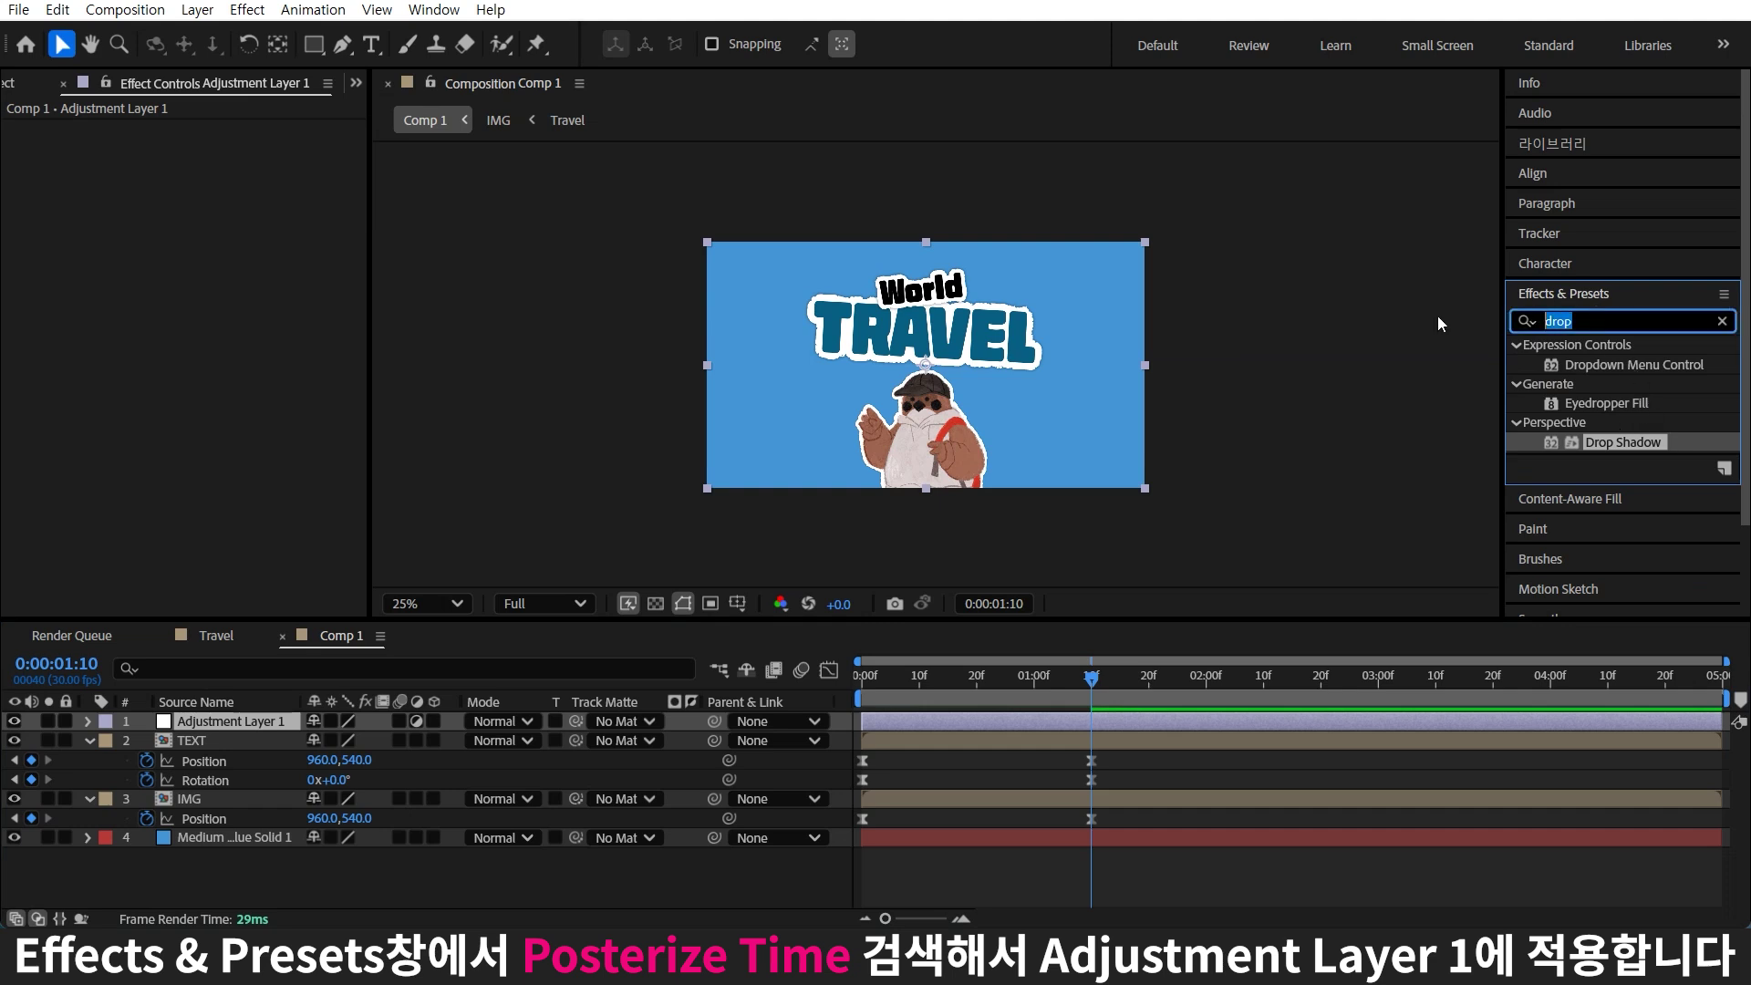
text(poster)
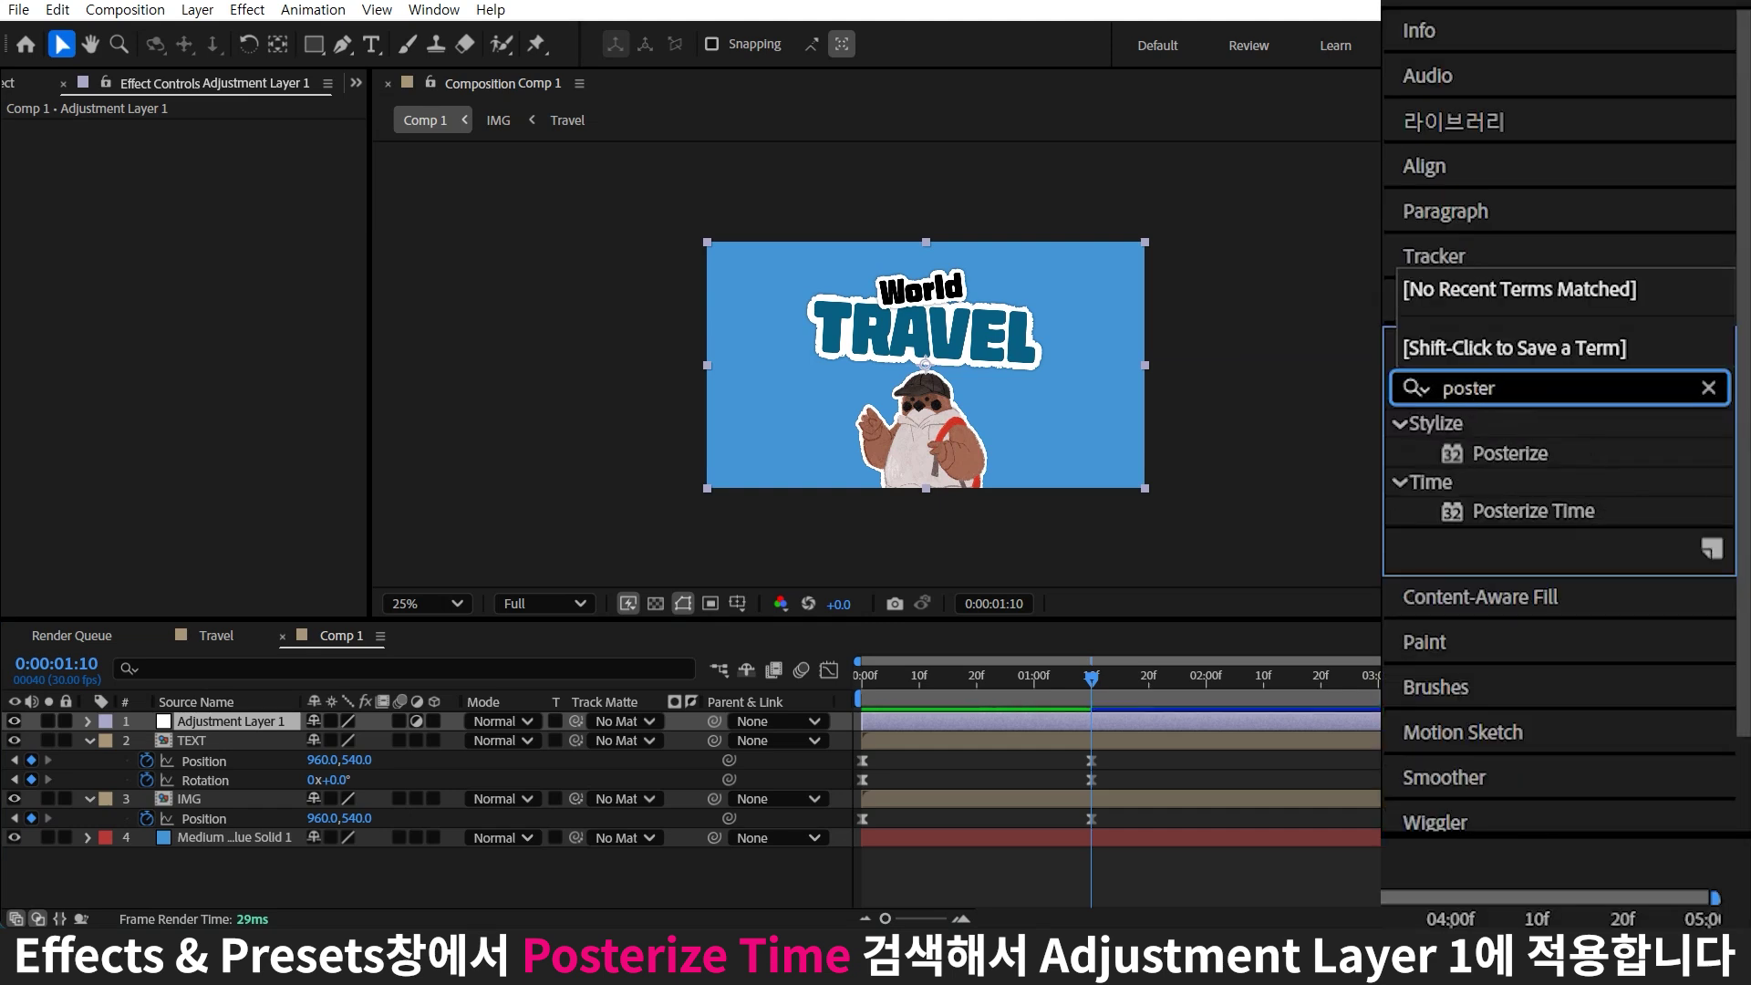
drag(1514, 511, 310, 730)
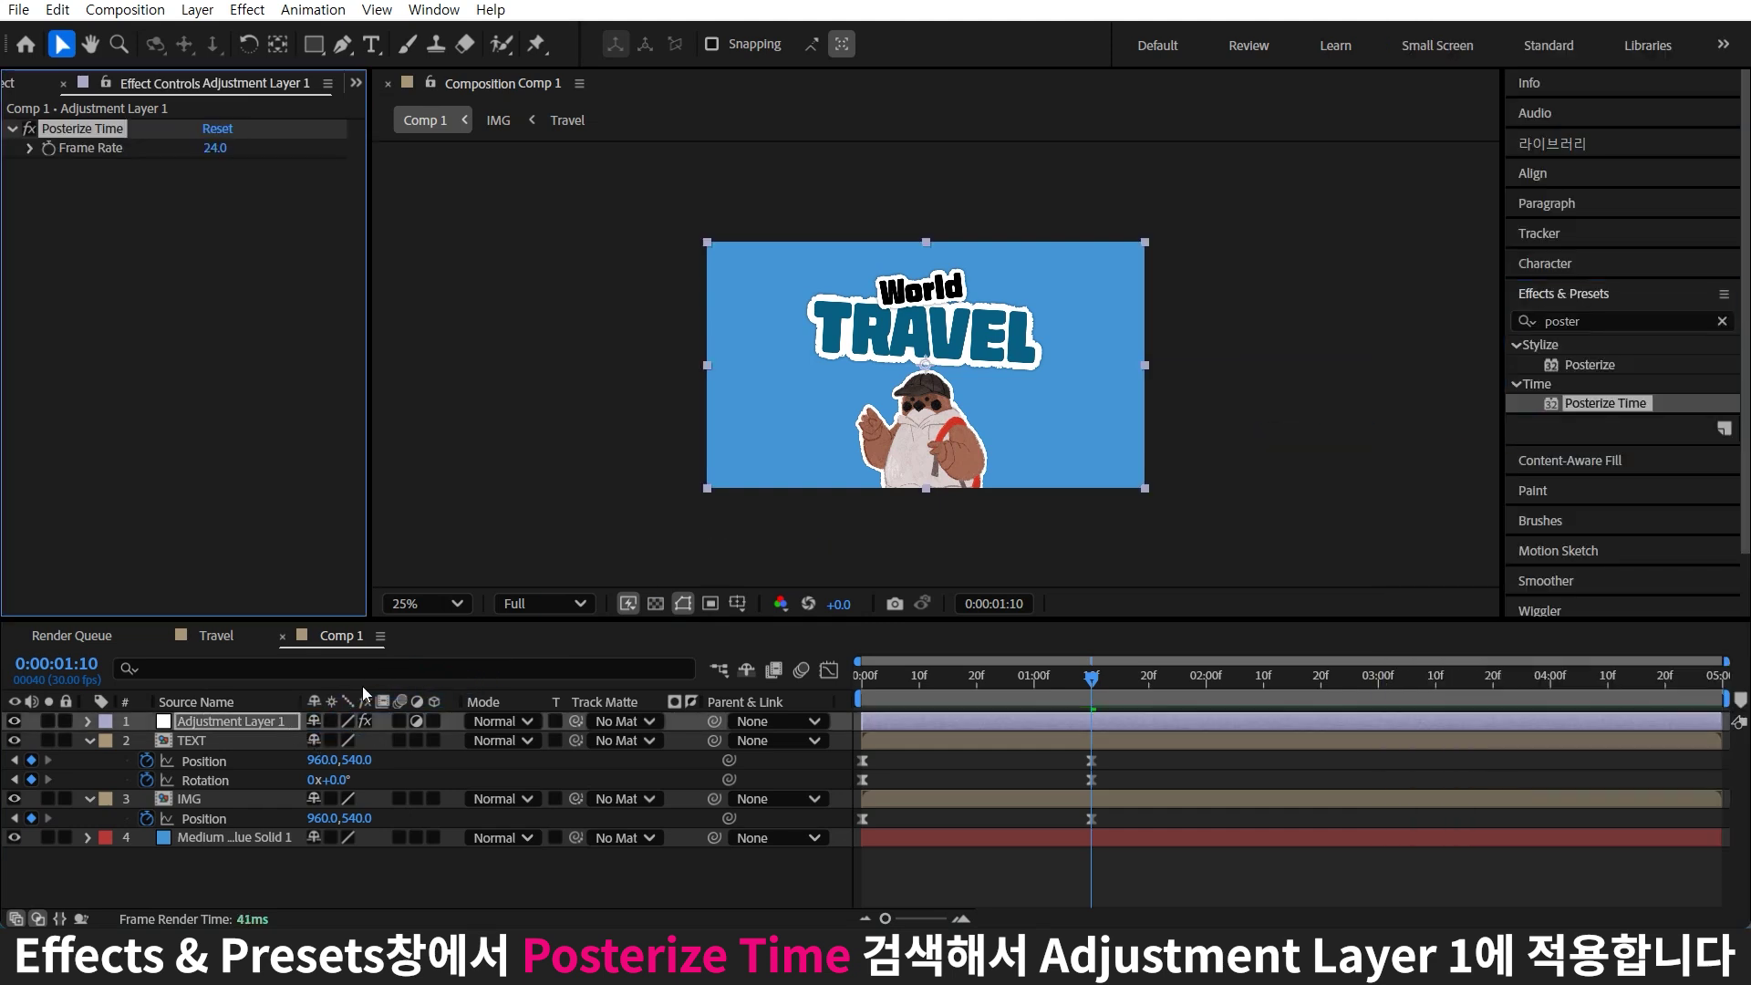
click(223, 149)
text(8)
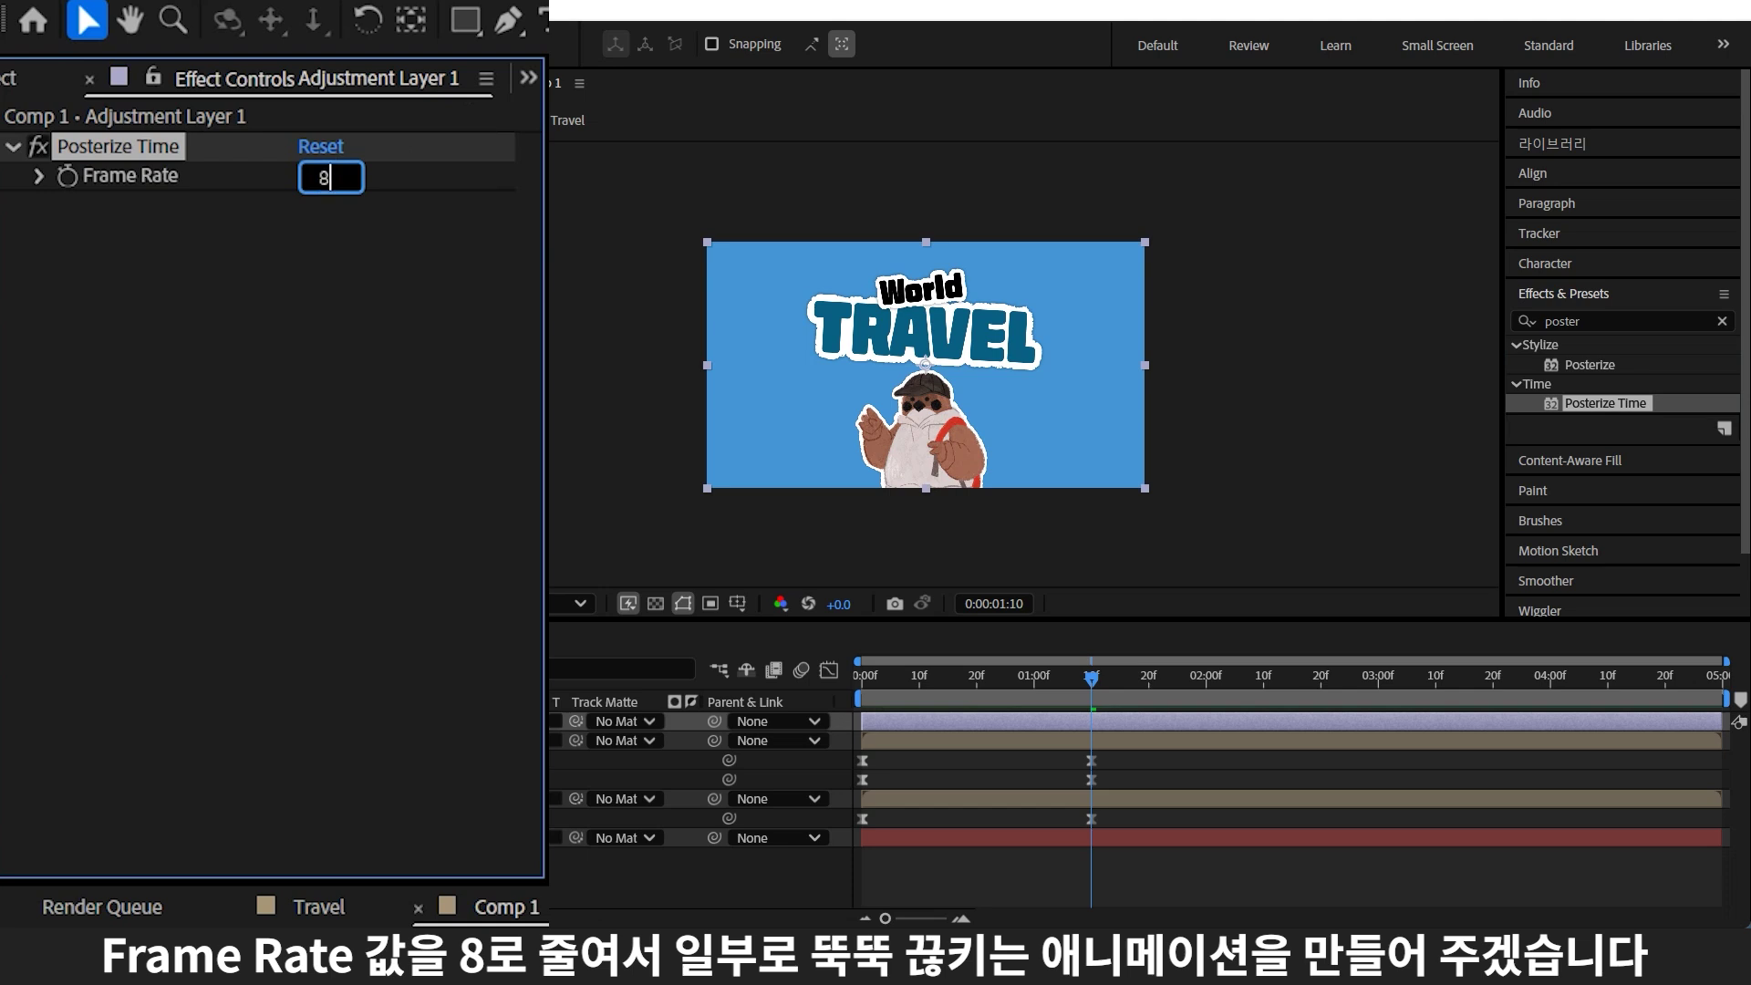
key(Return)
Rewind to the start and preview the choppy 8 fps animation
drag(1010, 671, 862, 674)
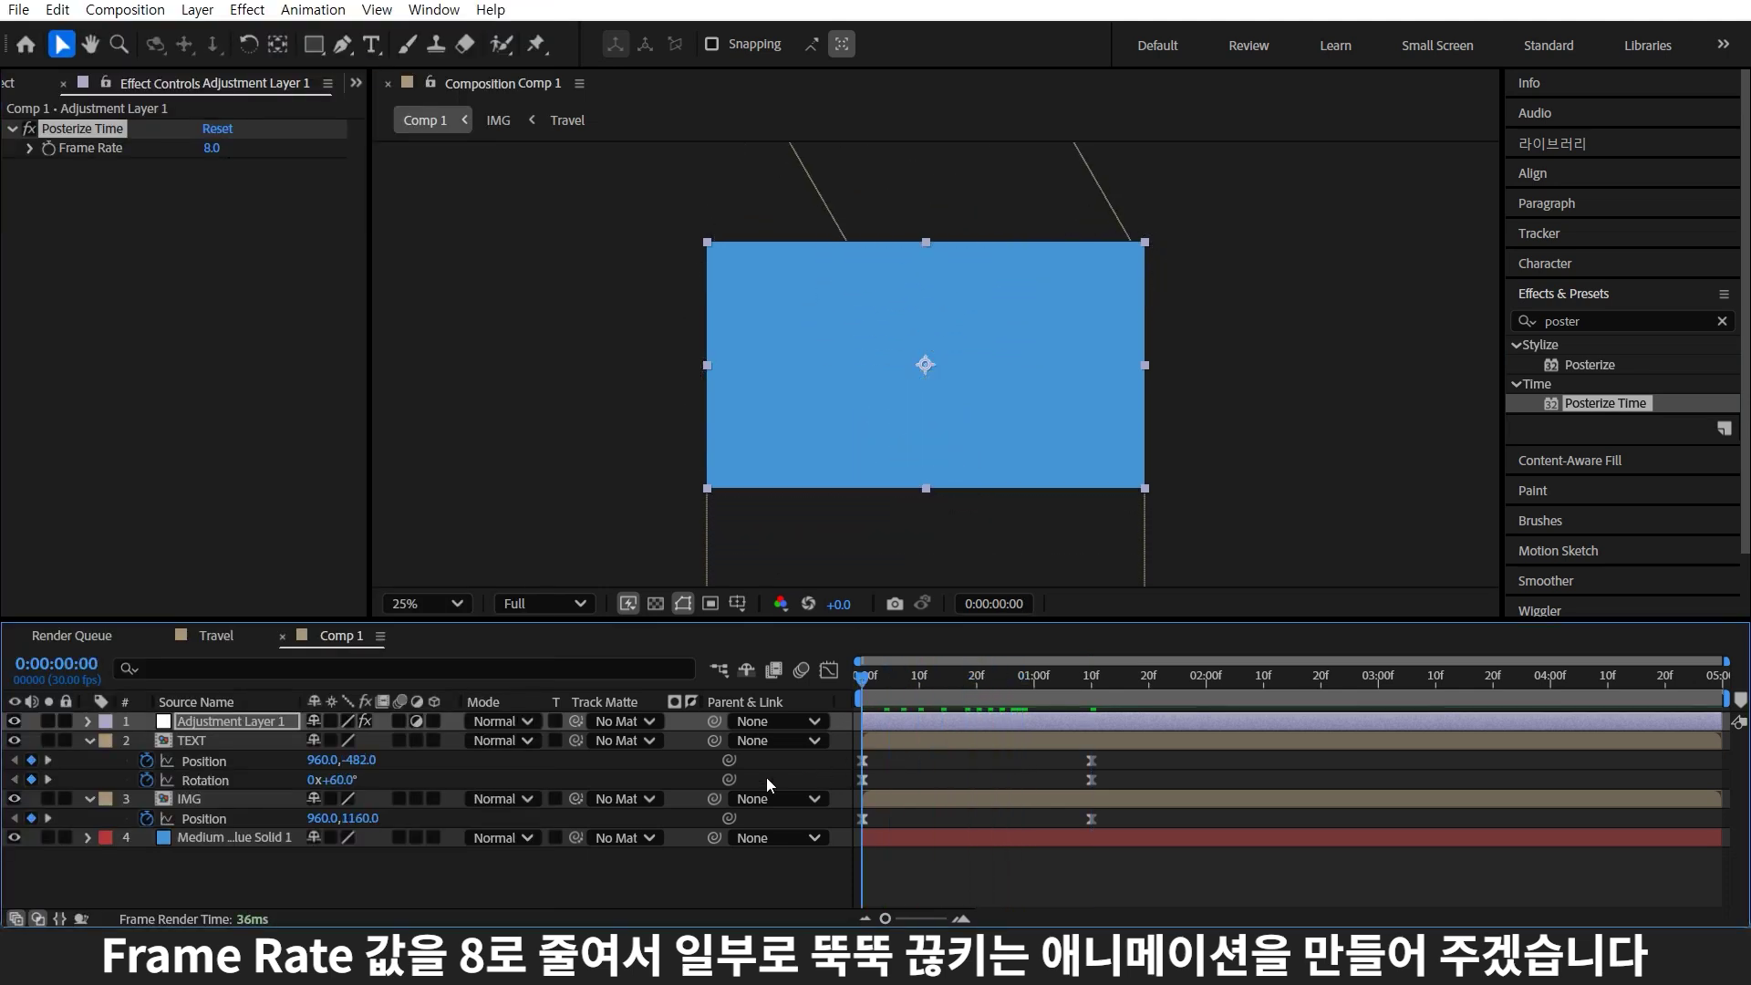
key(space)
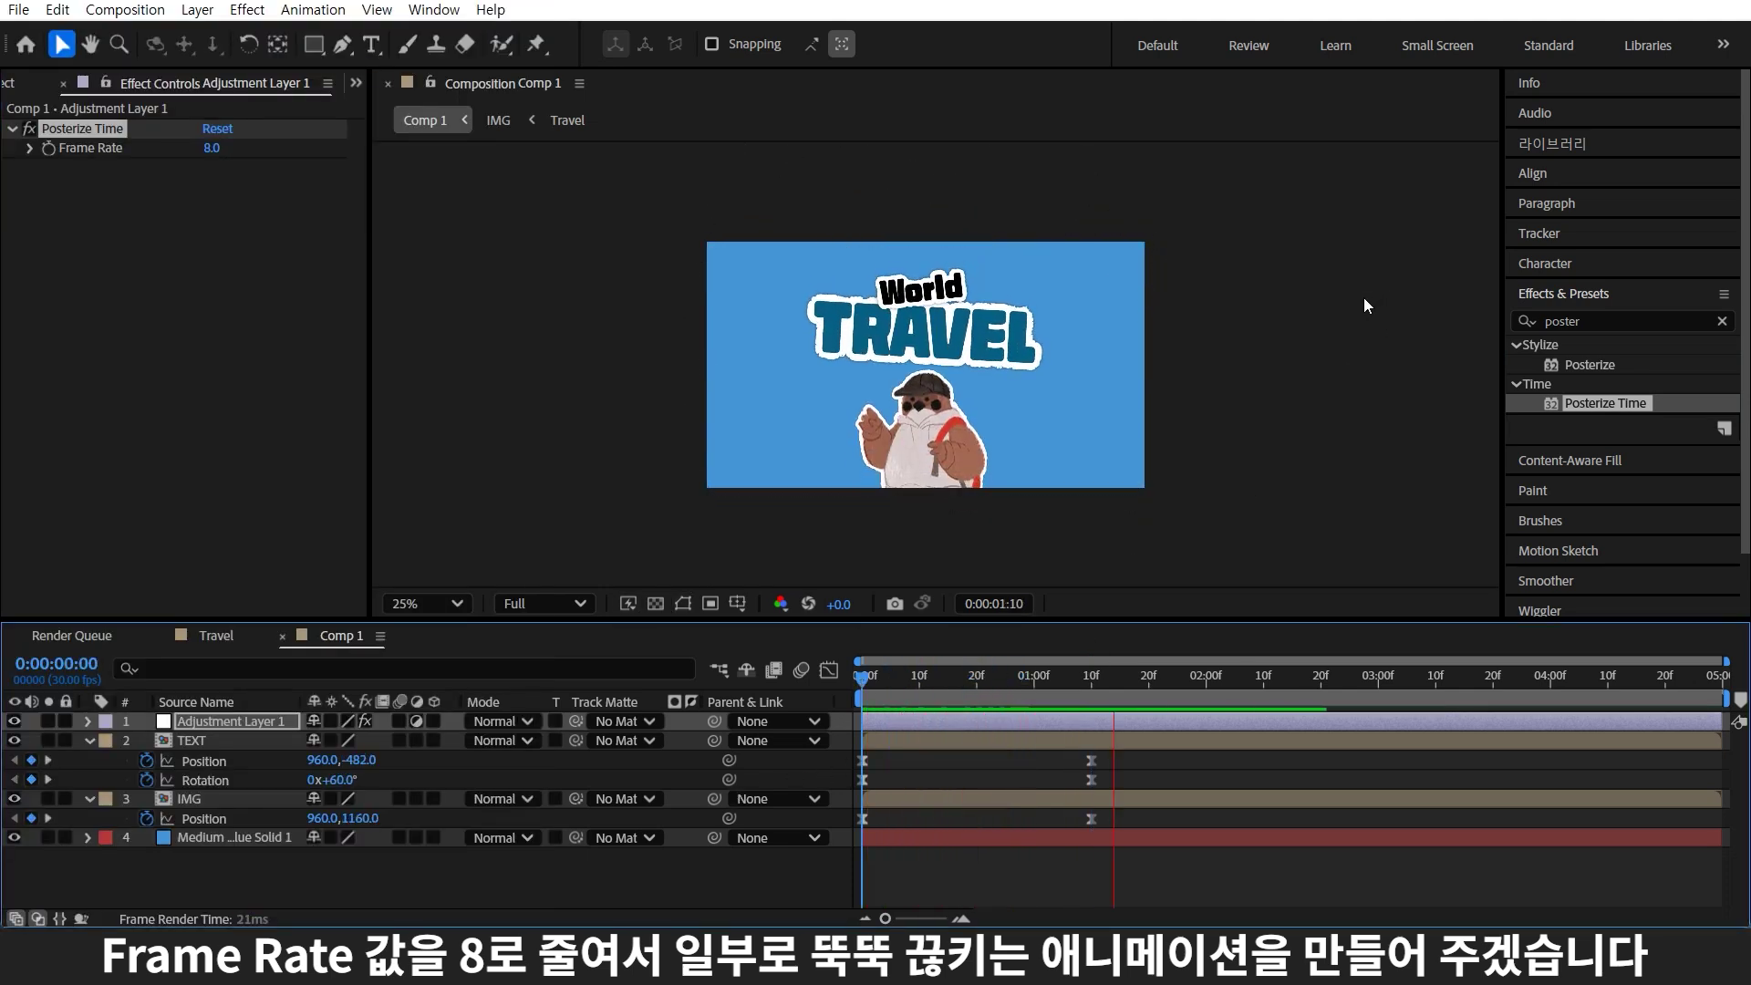
key(space)
click(245, 852)
Duplicate the blue background solid, add Turbulent Displace, and blend it with Screen
click(246, 846)
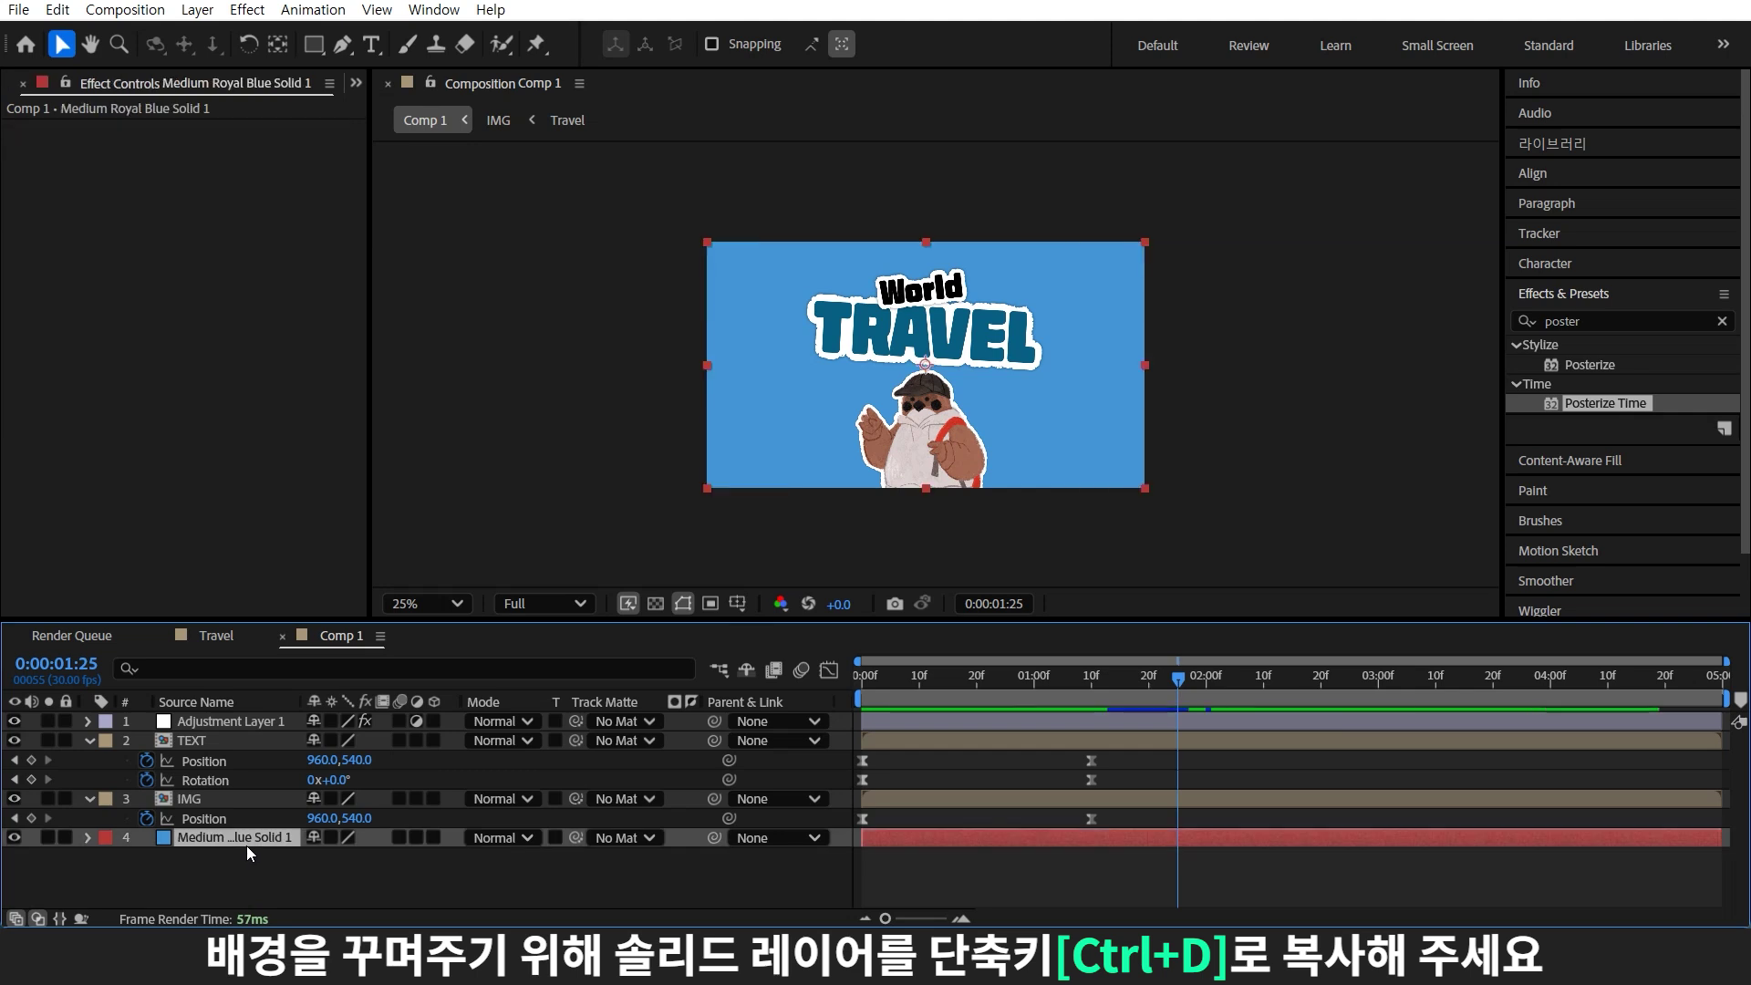
key(ctrl+d)
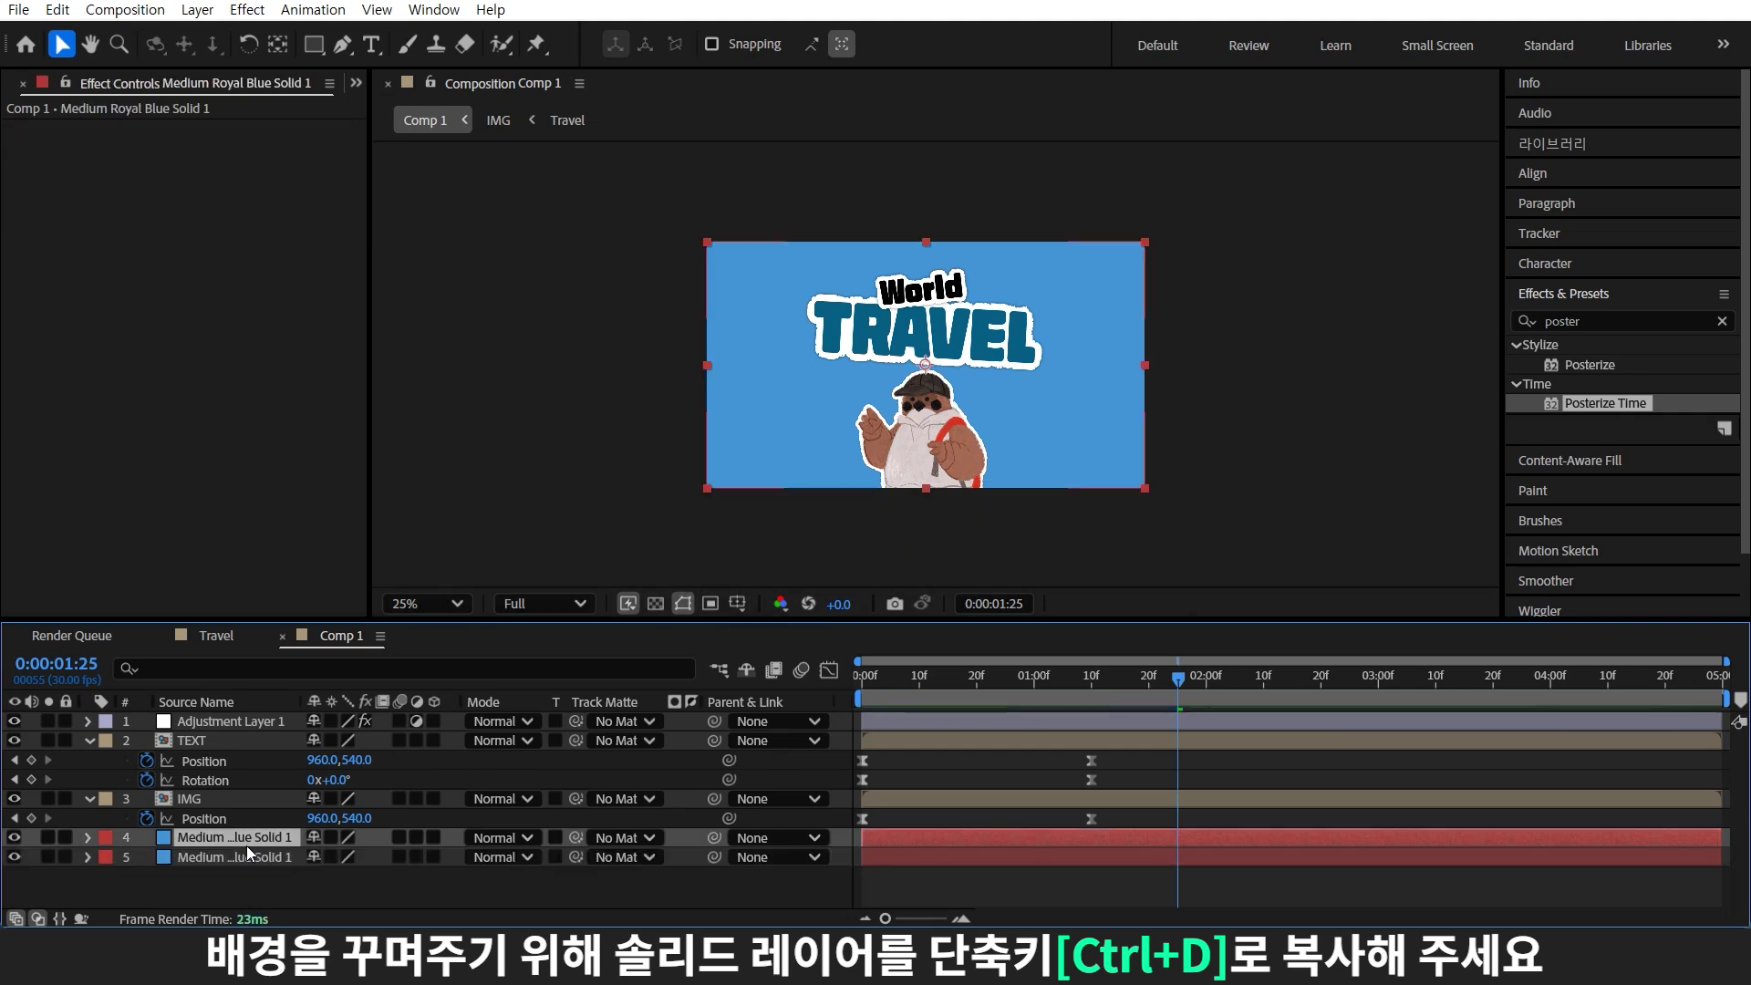
click(1605, 321)
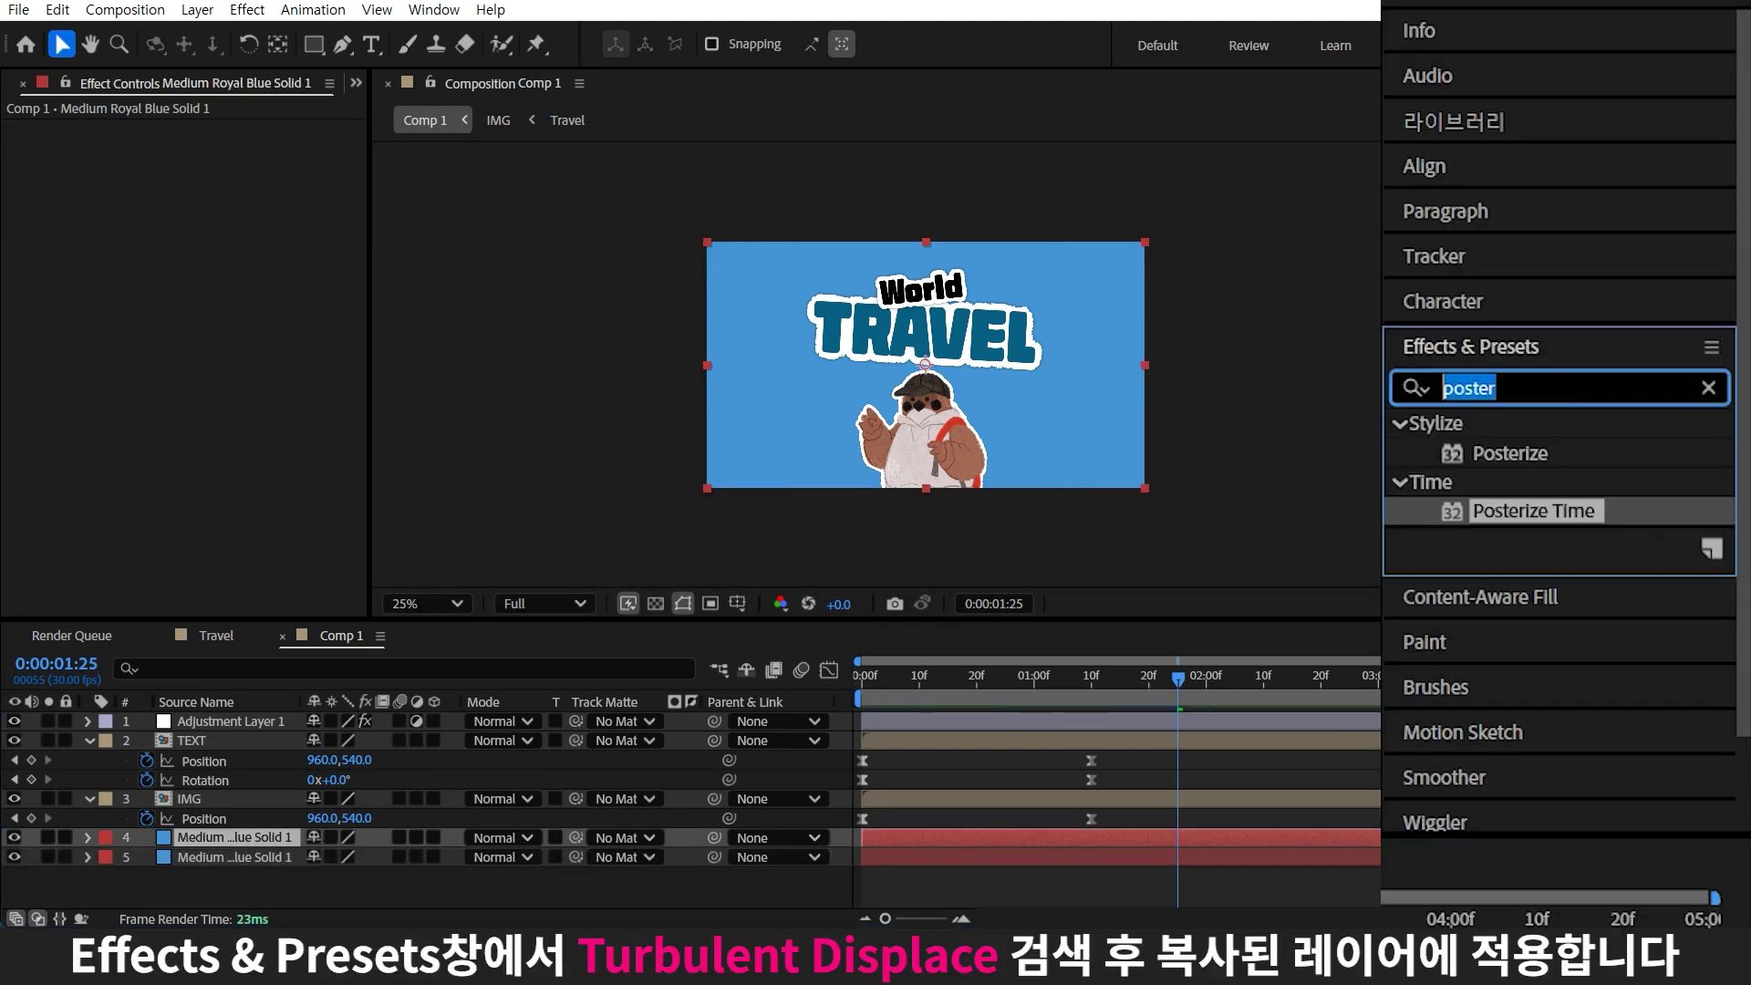
text(tu)
mouse_move(1598, 538)
mouse_down()
mouse_move(616, 438)
mouse_move(265, 837)
mouse_up()
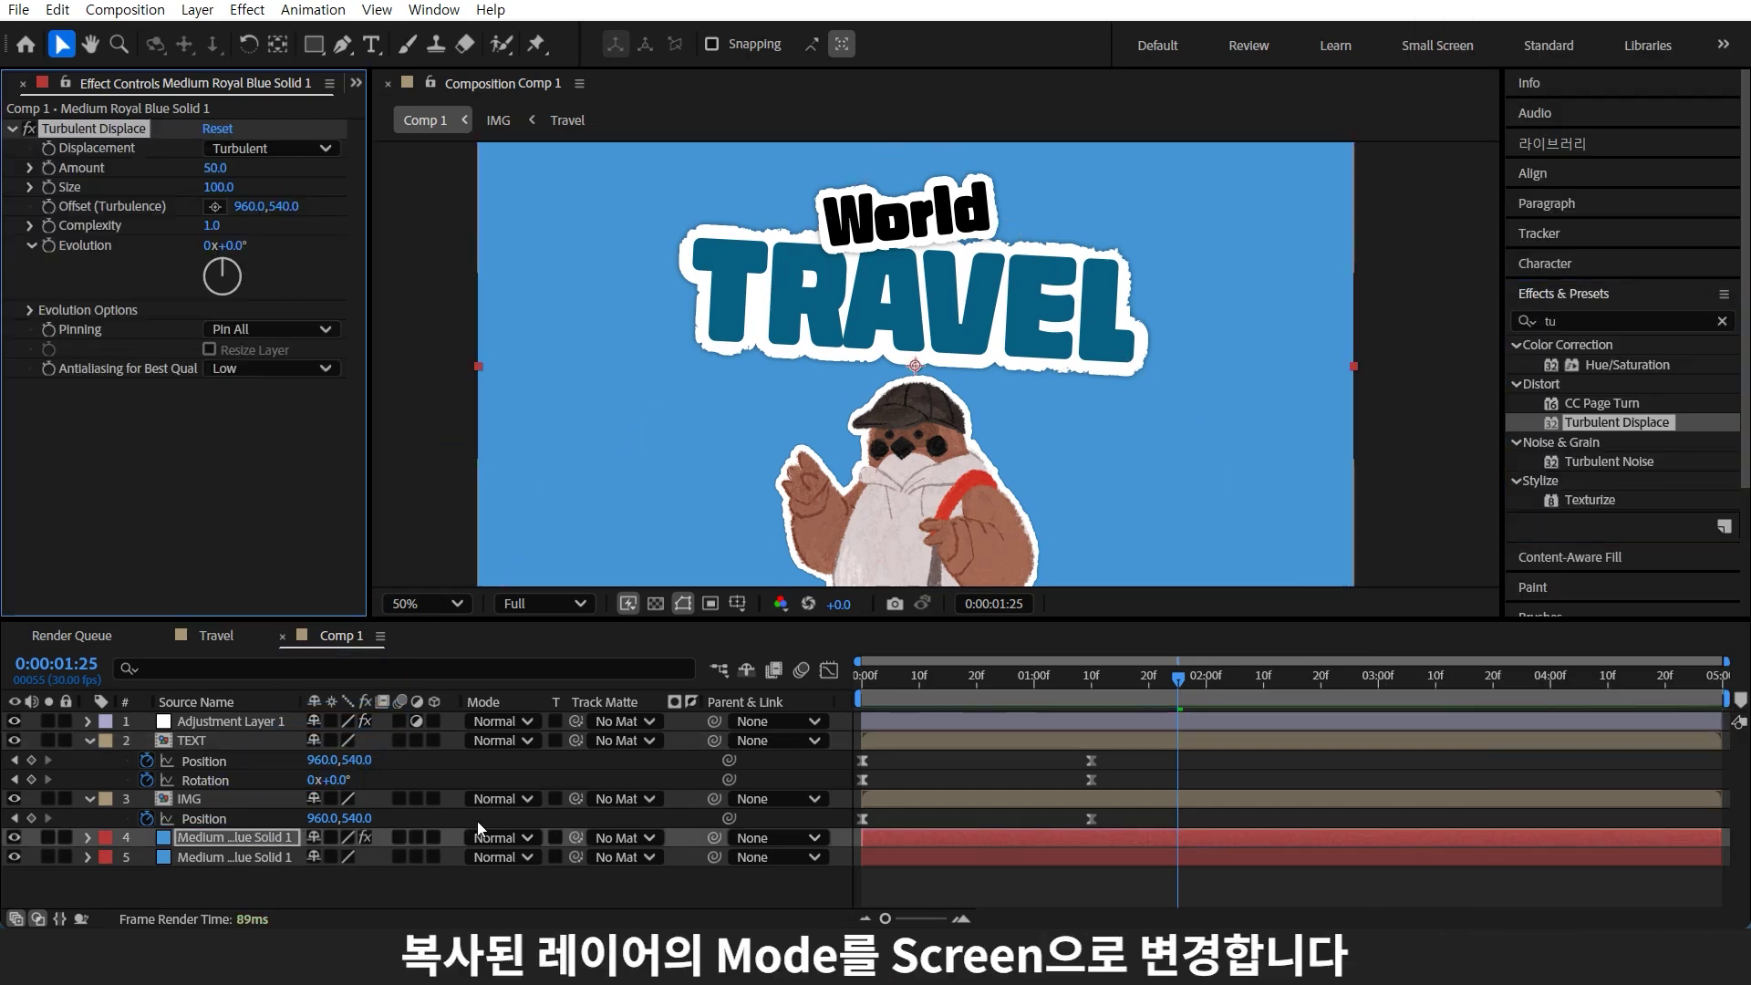
click(497, 837)
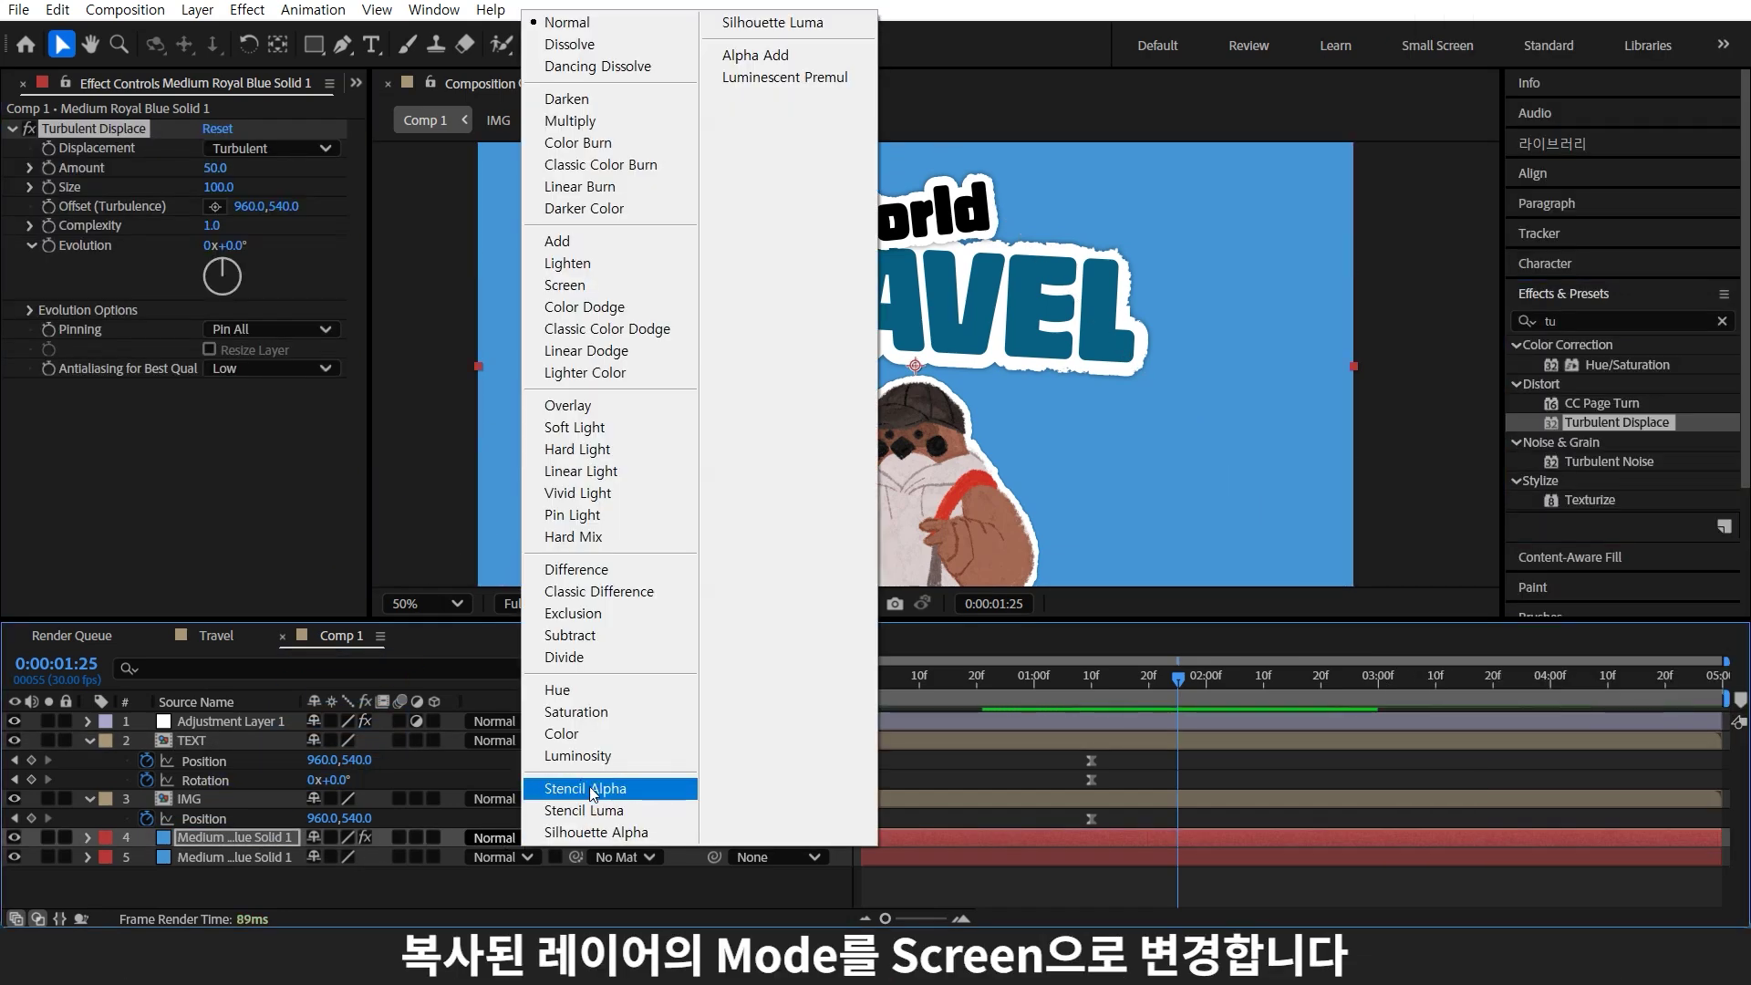
click(634, 288)
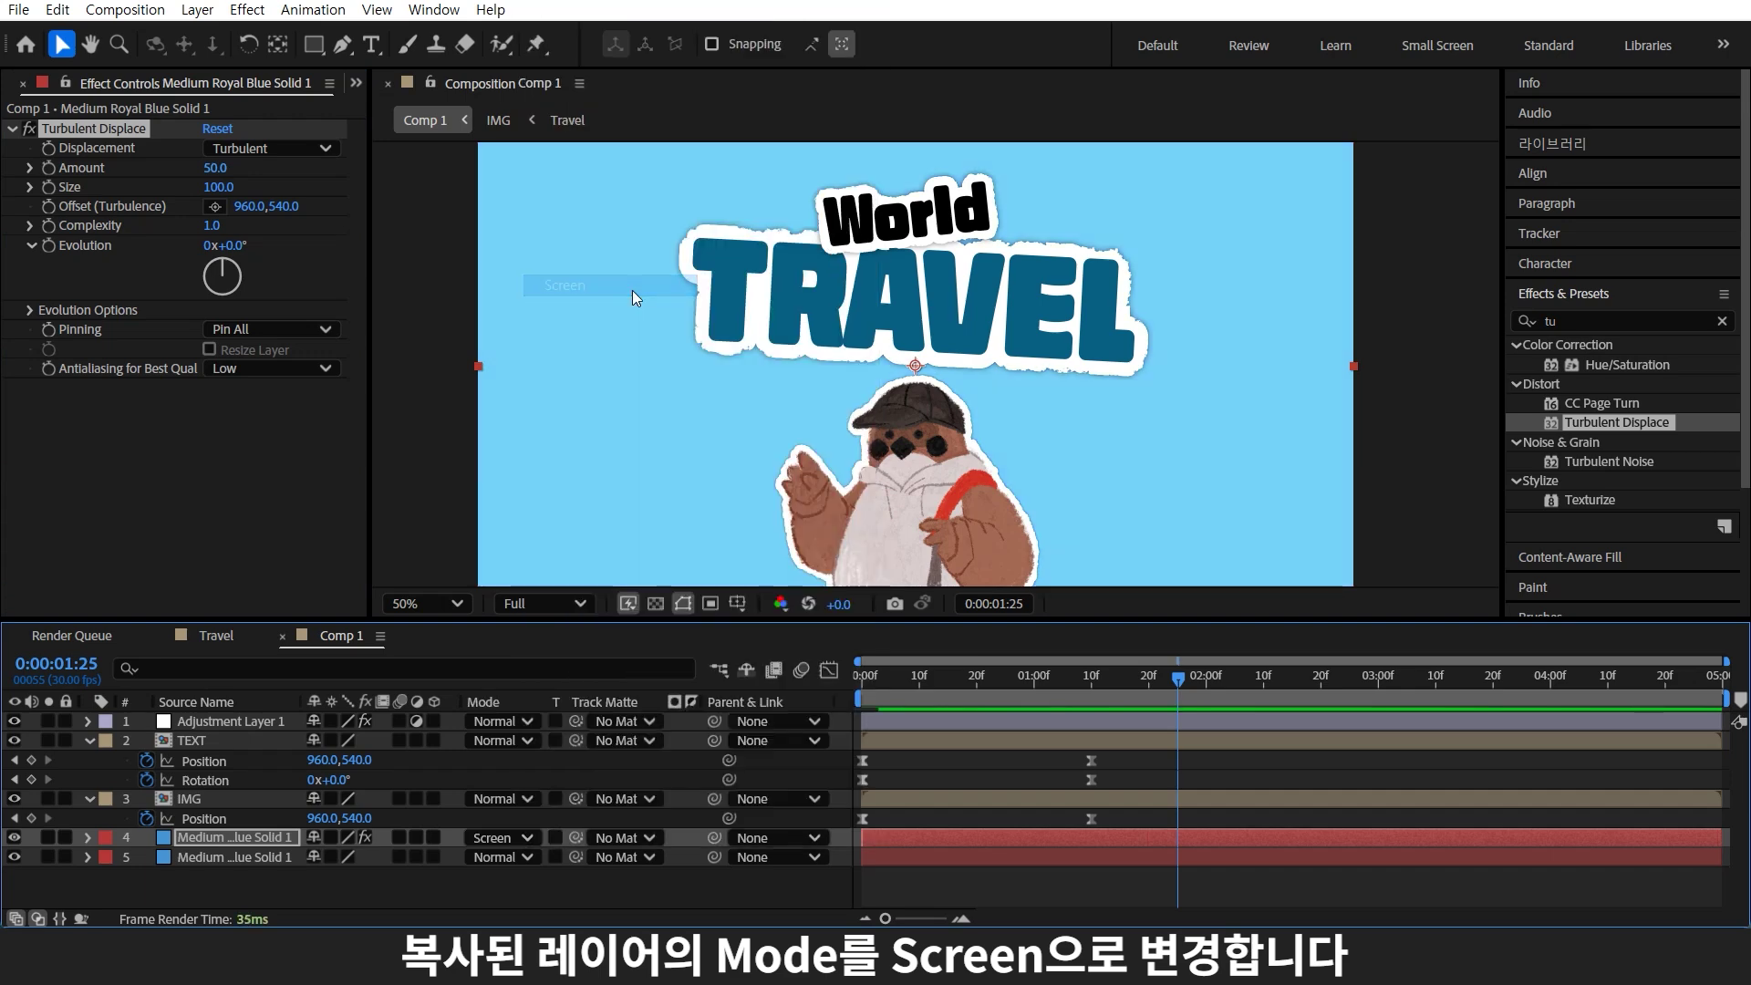
Set Turbulent Displace to Amount -500, Size 80, Complexity 10, and opacity to 60%
click(216, 168)
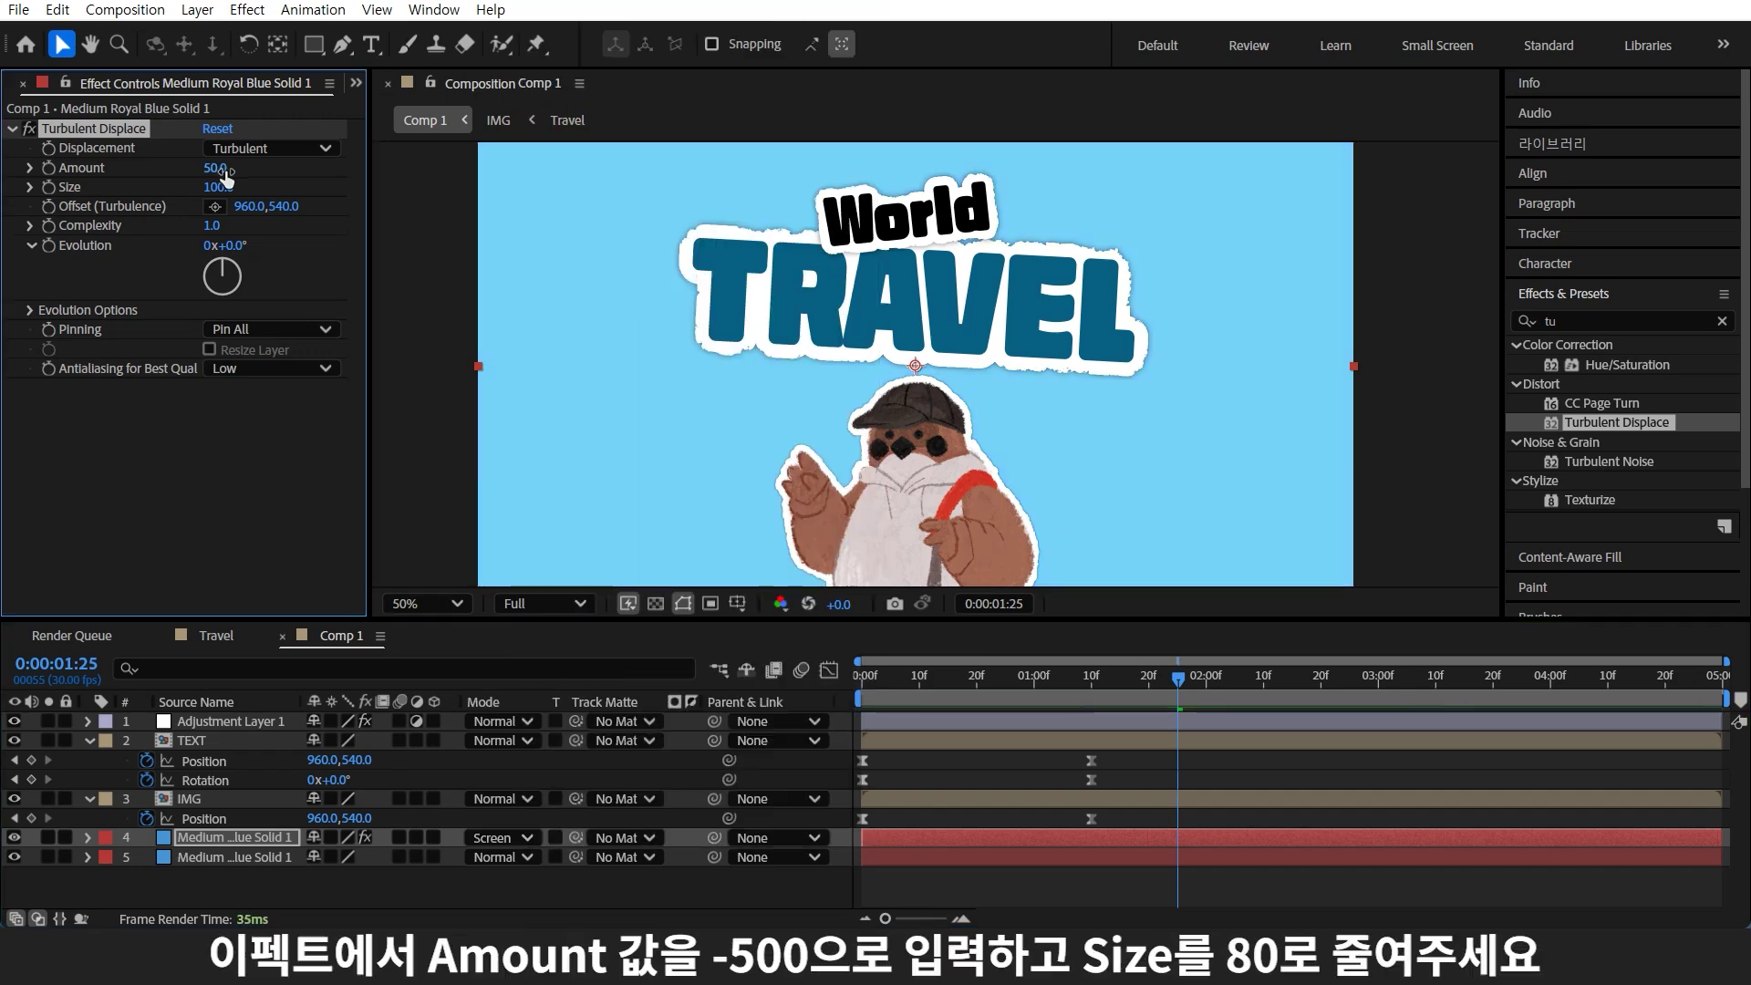
text(500)
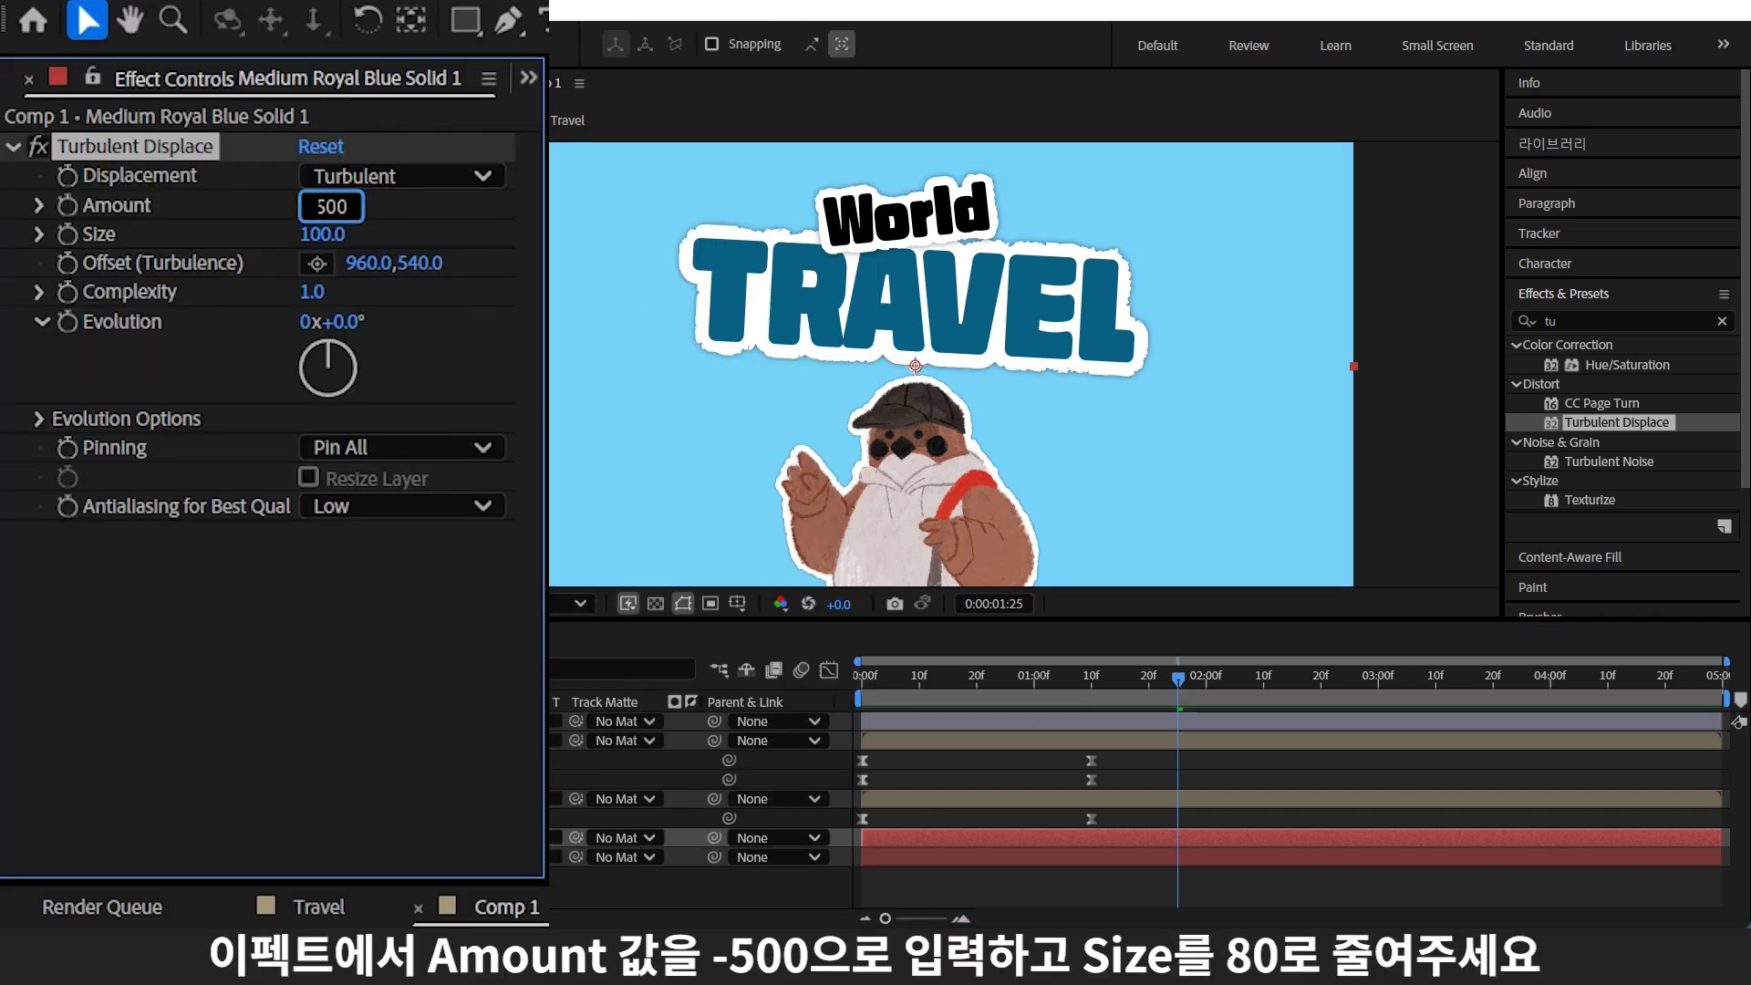
text(-)
key(Return)
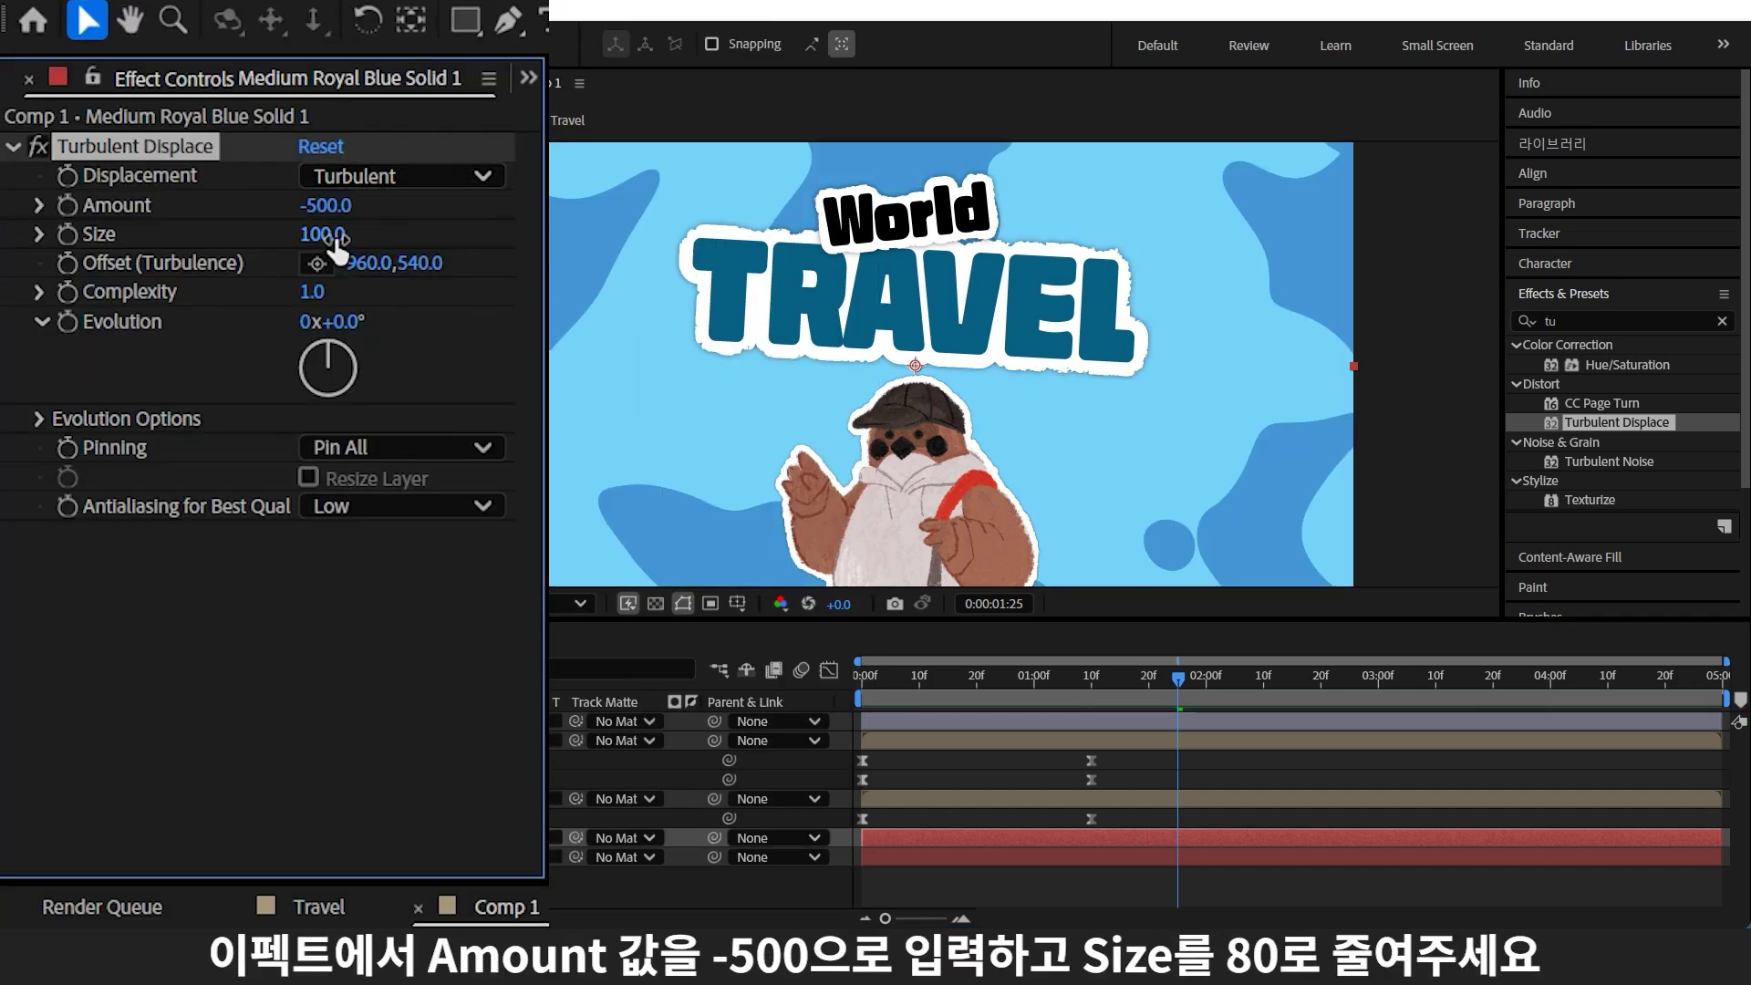
scroll(942, 348, down, 2)
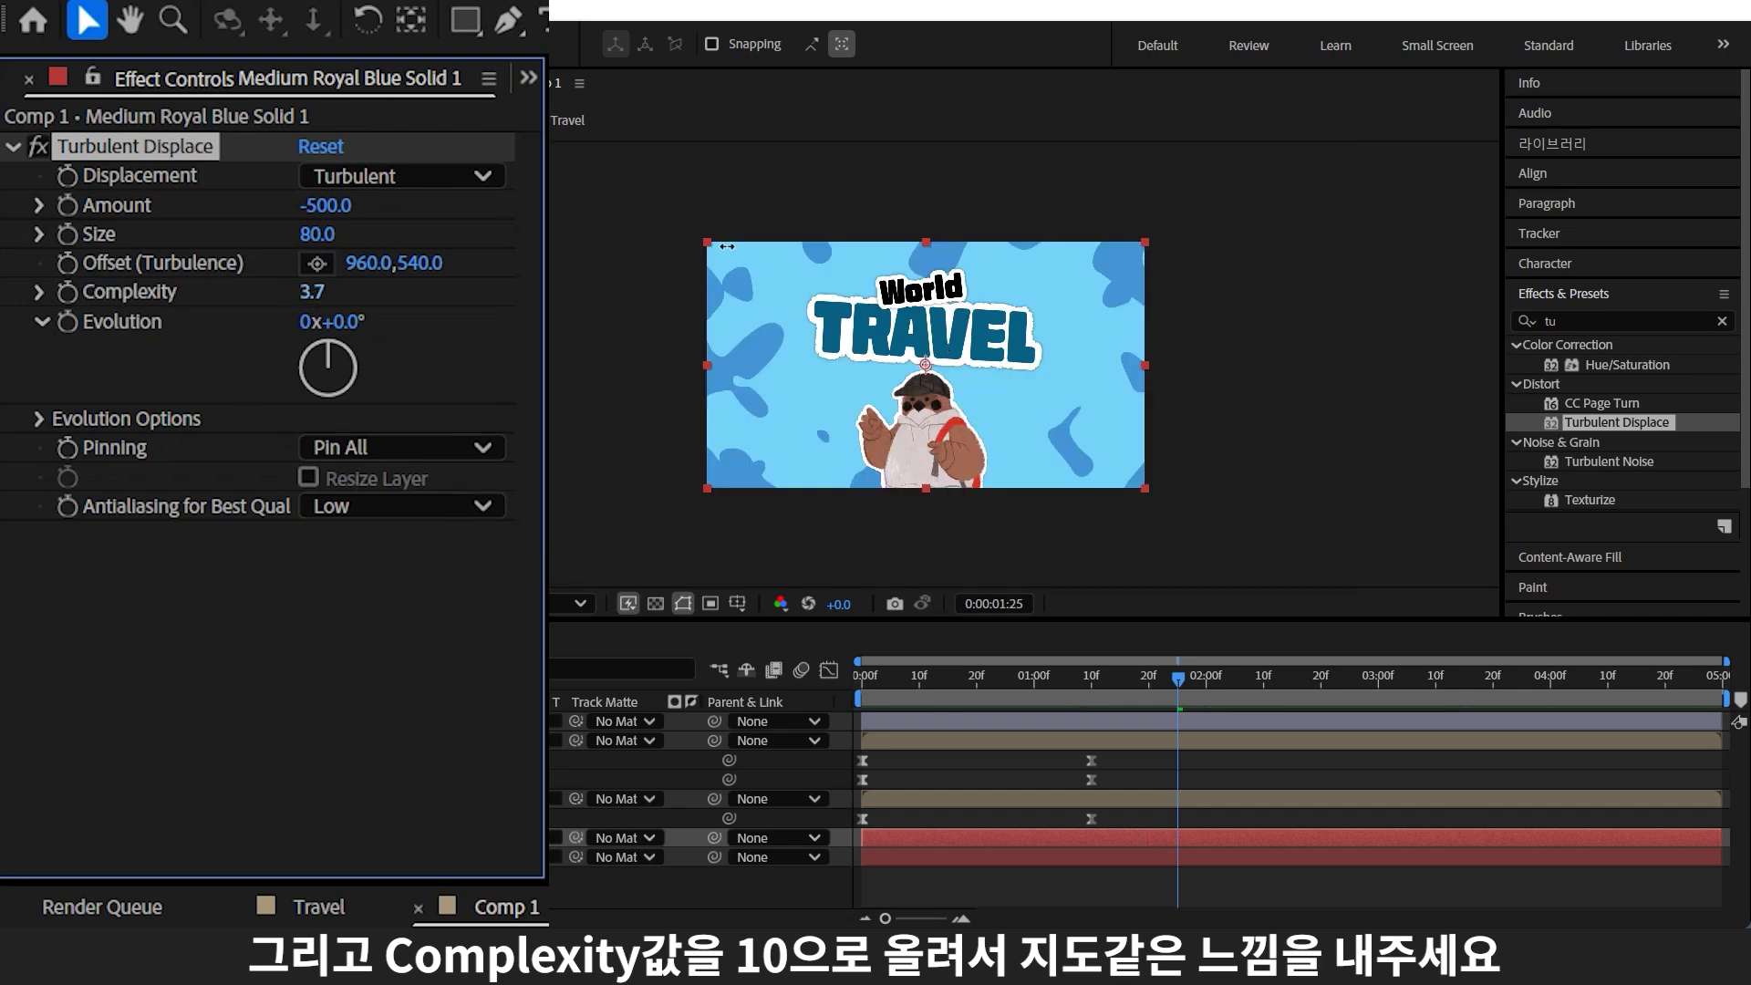
drag(727, 246, 783, 247)
drag(337, 301, 343, 301)
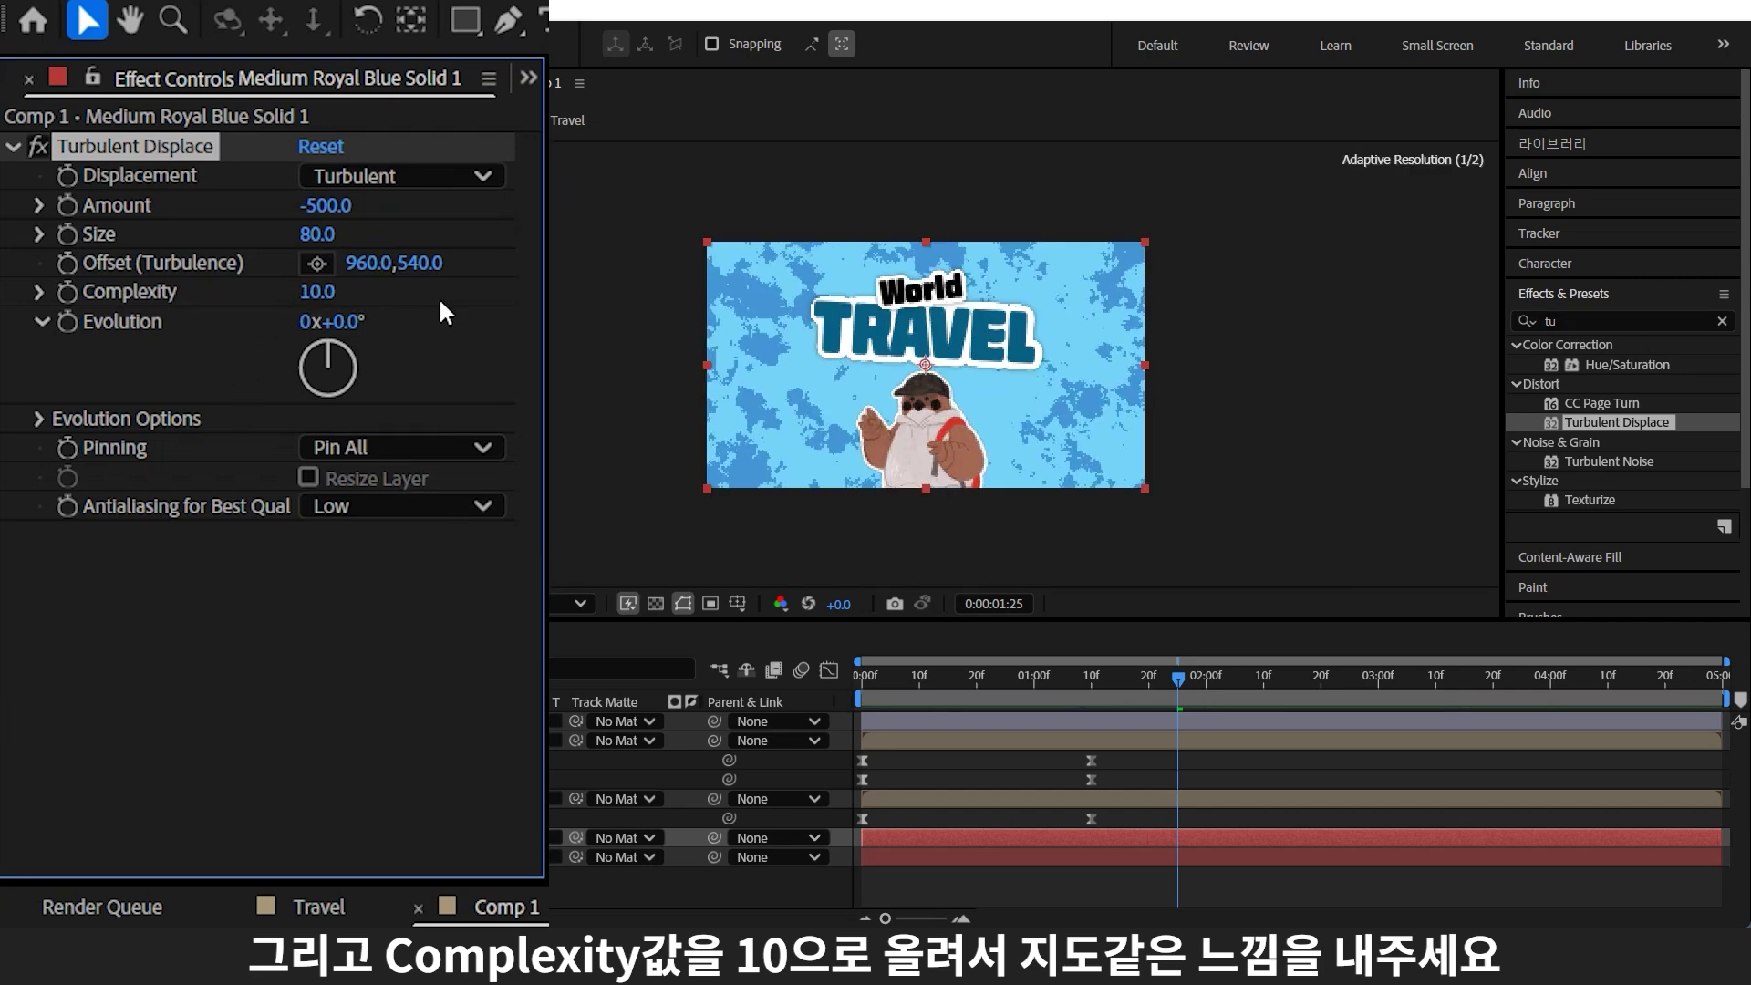
key(t)
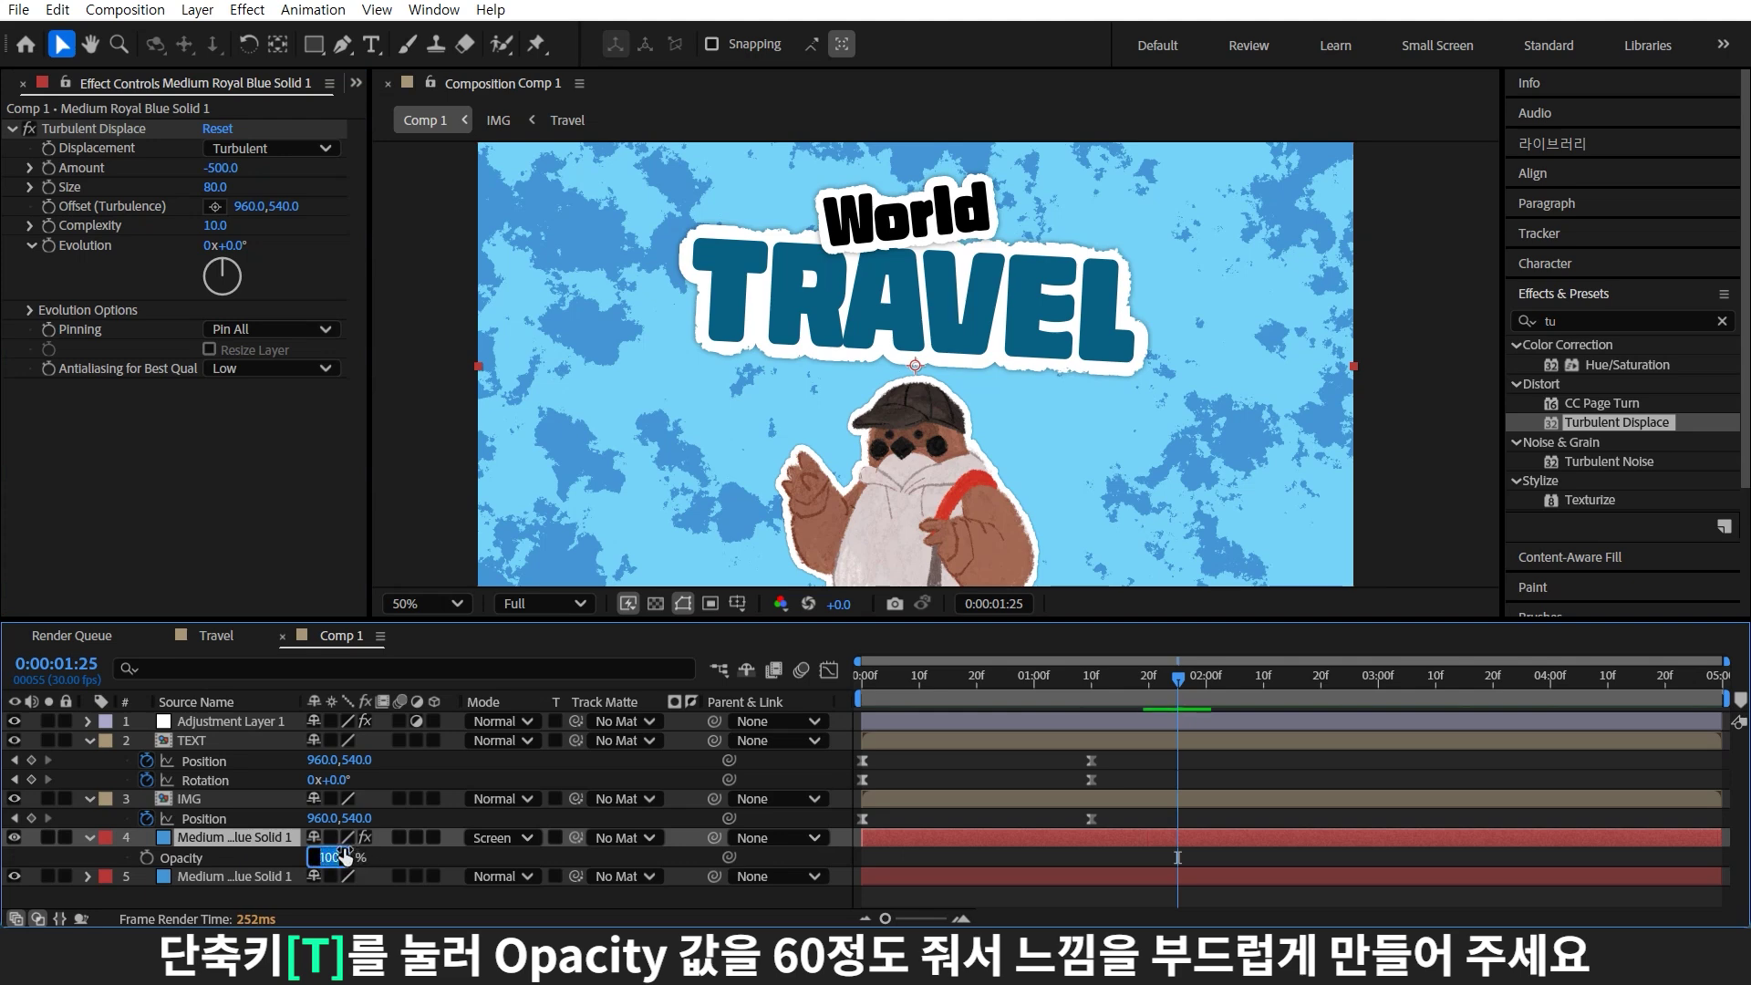
text(60)
key(Return)
Create a white solid layer and move it below the IMG layer
key(ctrl+y)
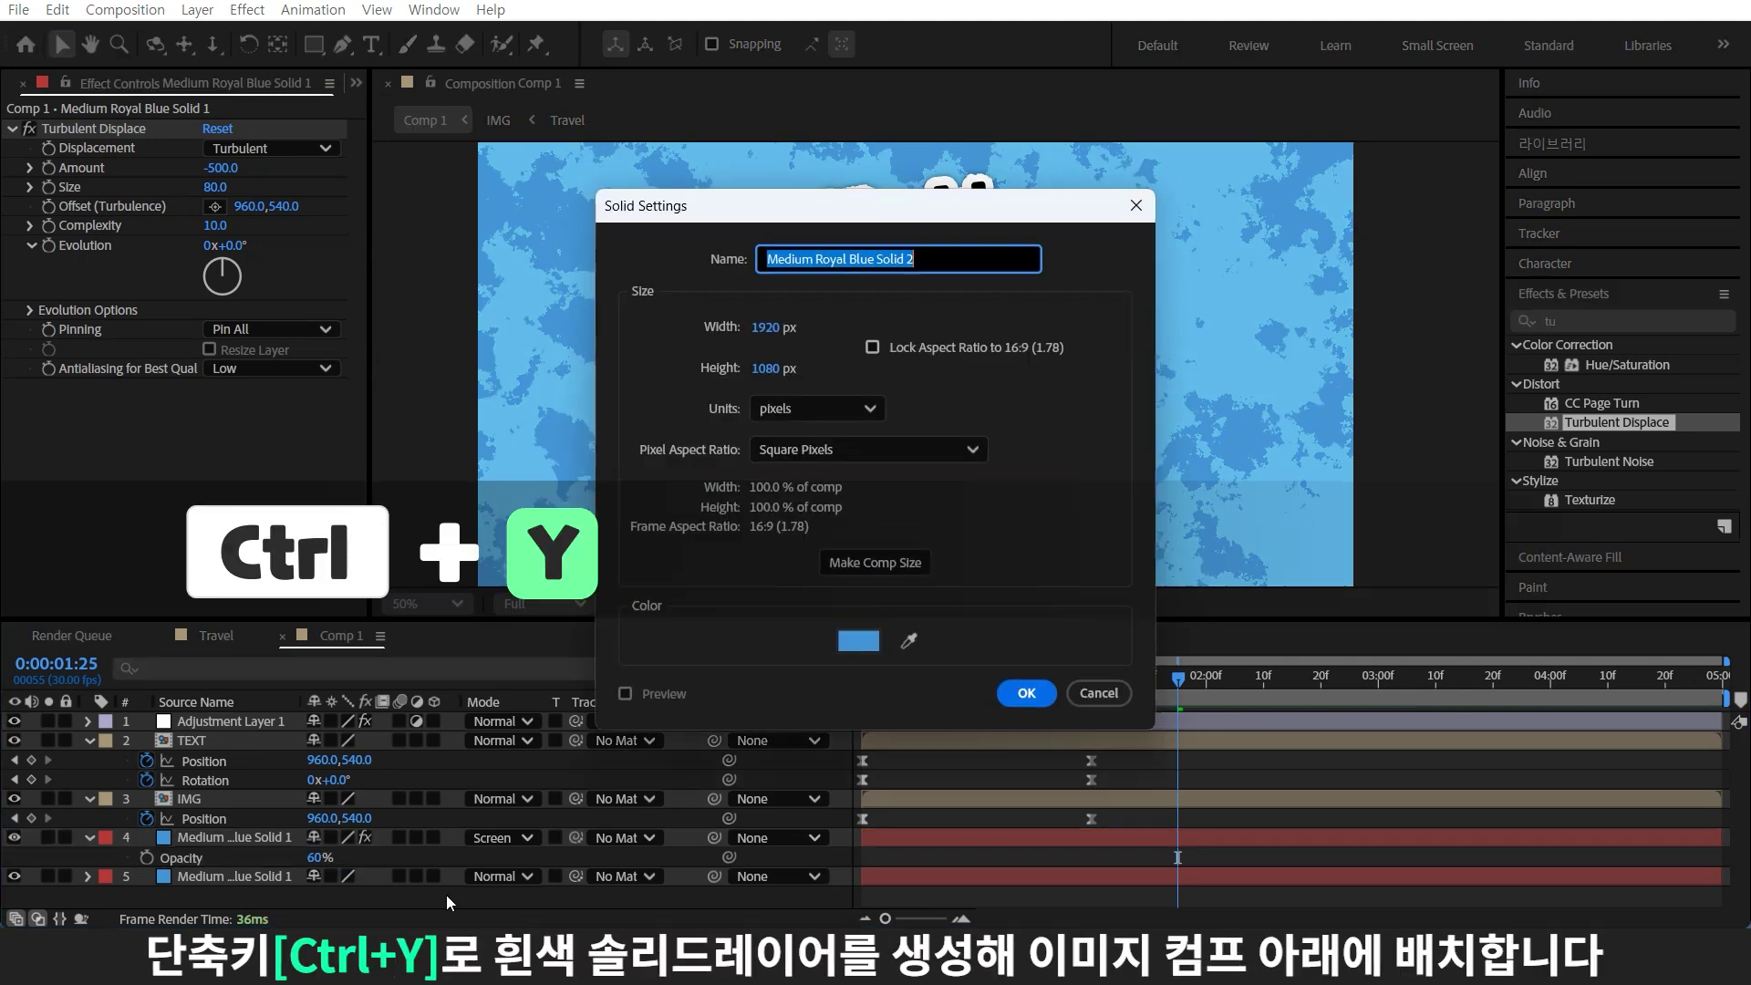
click(859, 641)
click(288, 356)
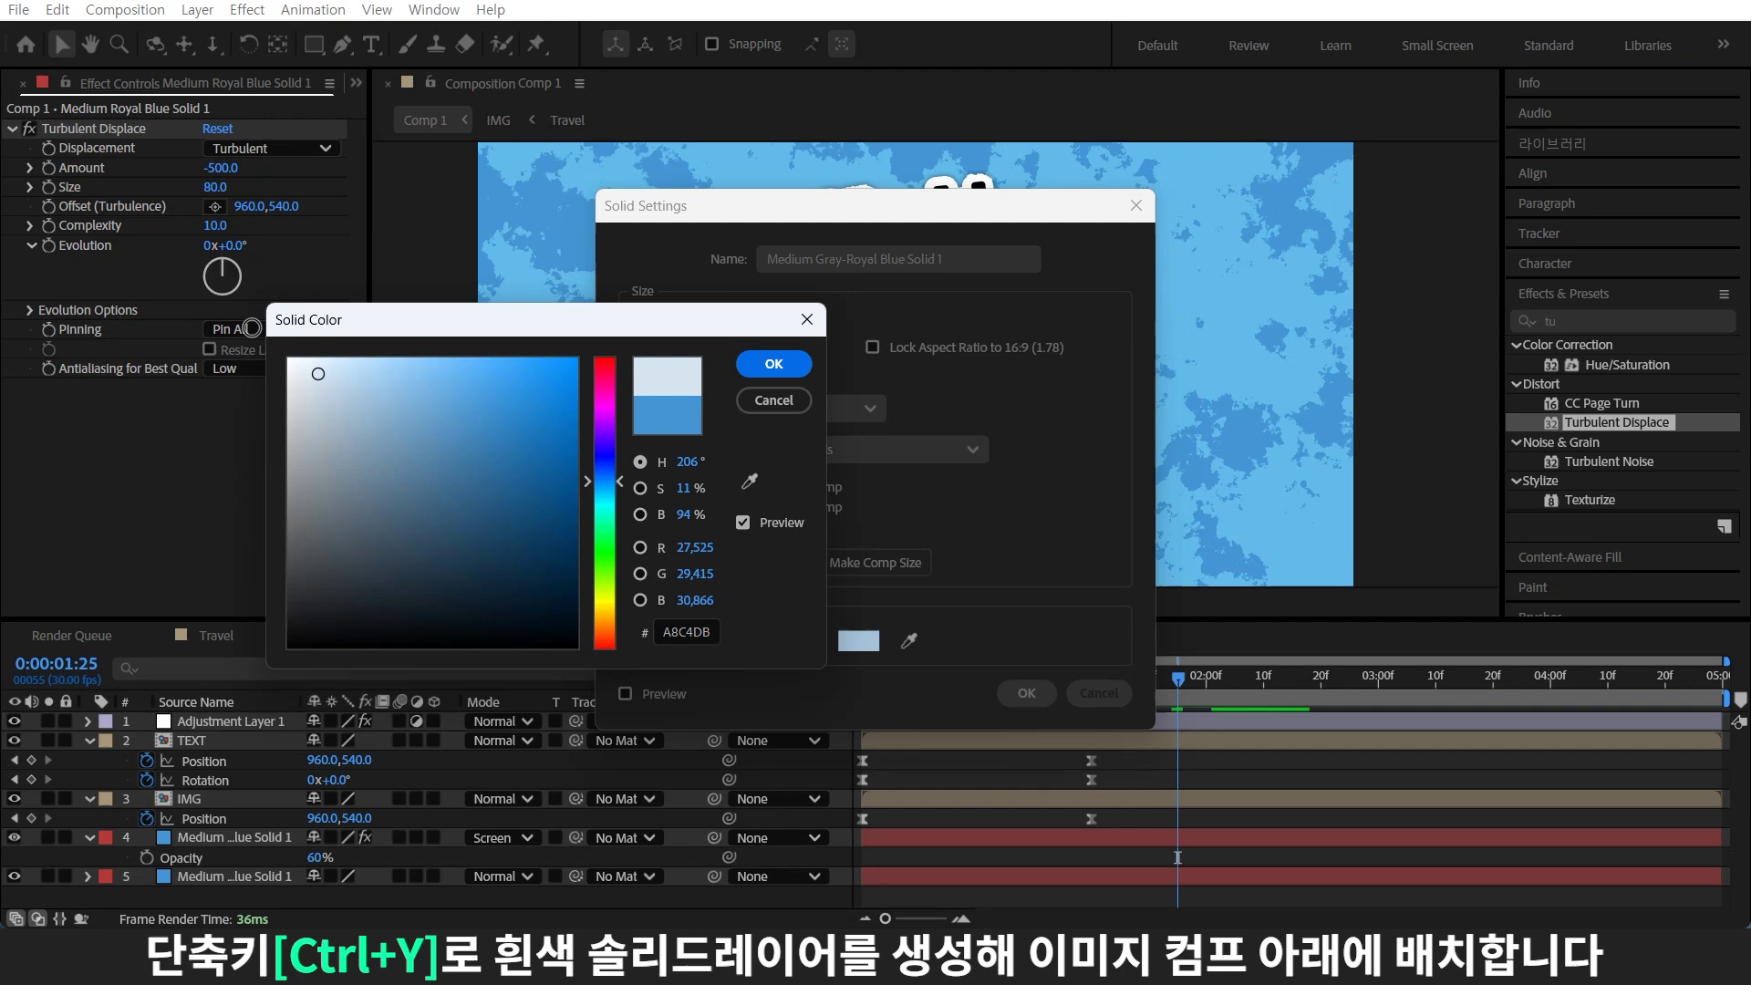
click(769, 362)
click(1016, 693)
drag(246, 722, 277, 835)
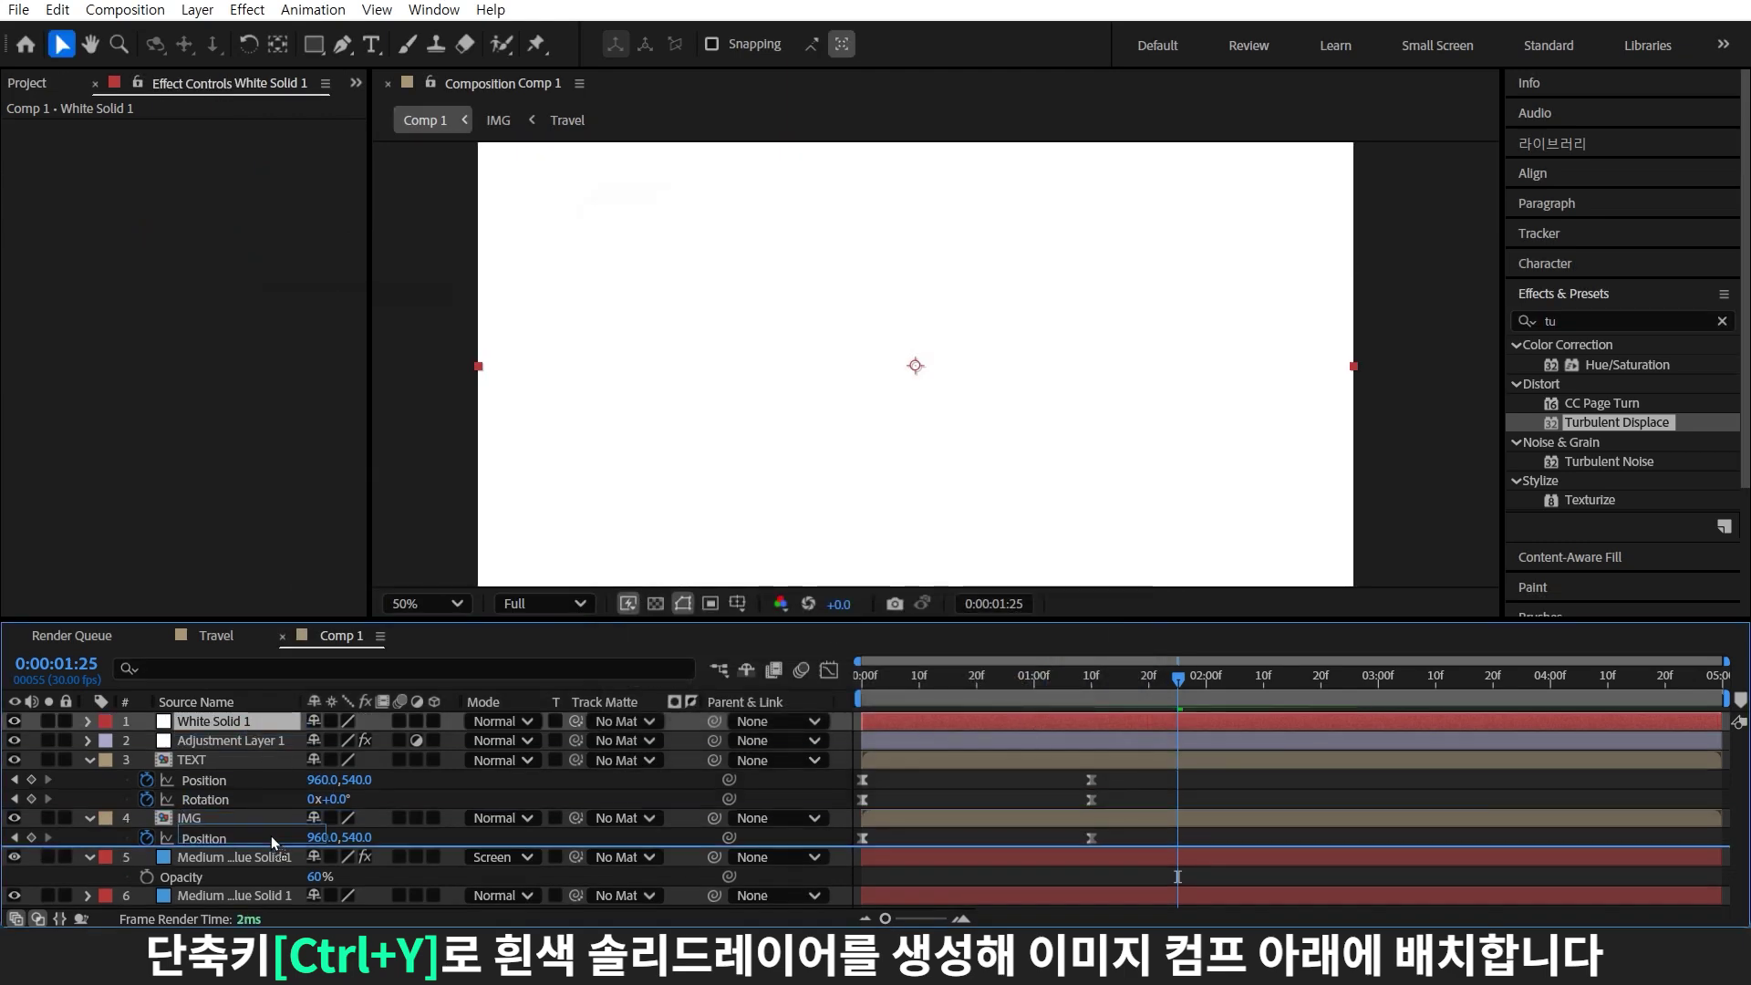
Apply Grid with Border 2 to the white solid and add Adjustment Layer 2 above
click(1587, 321)
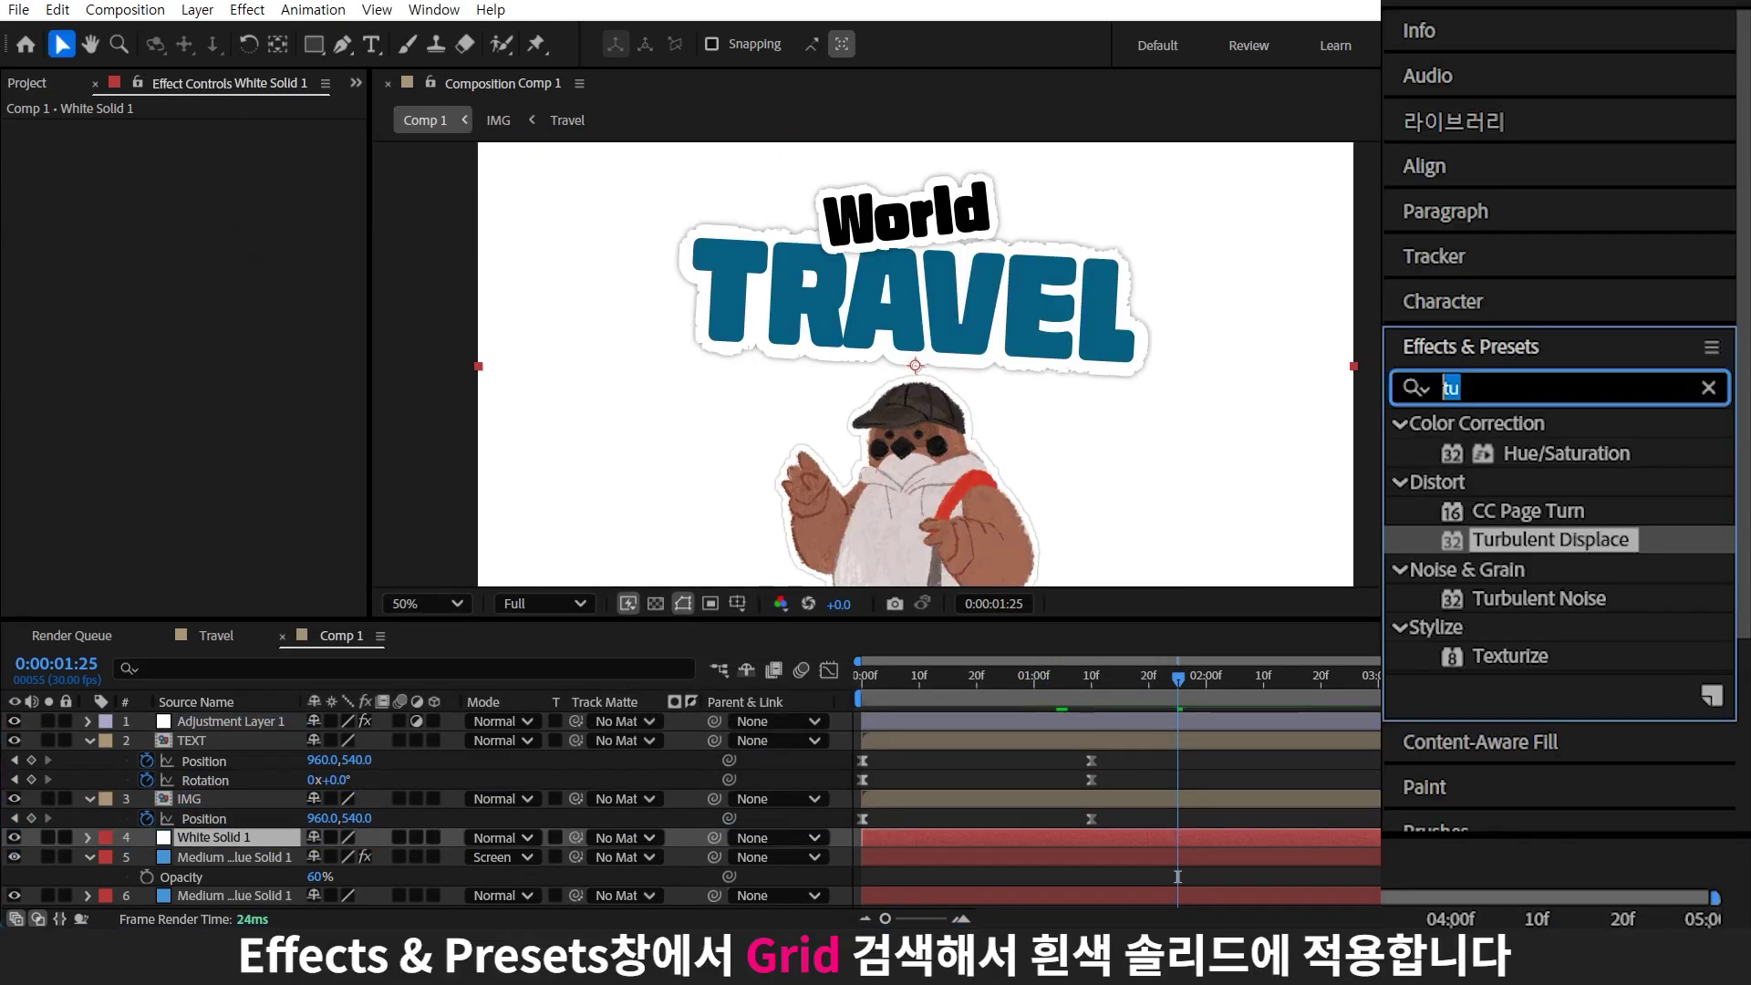
text(gri)
drag(1490, 511, 239, 837)
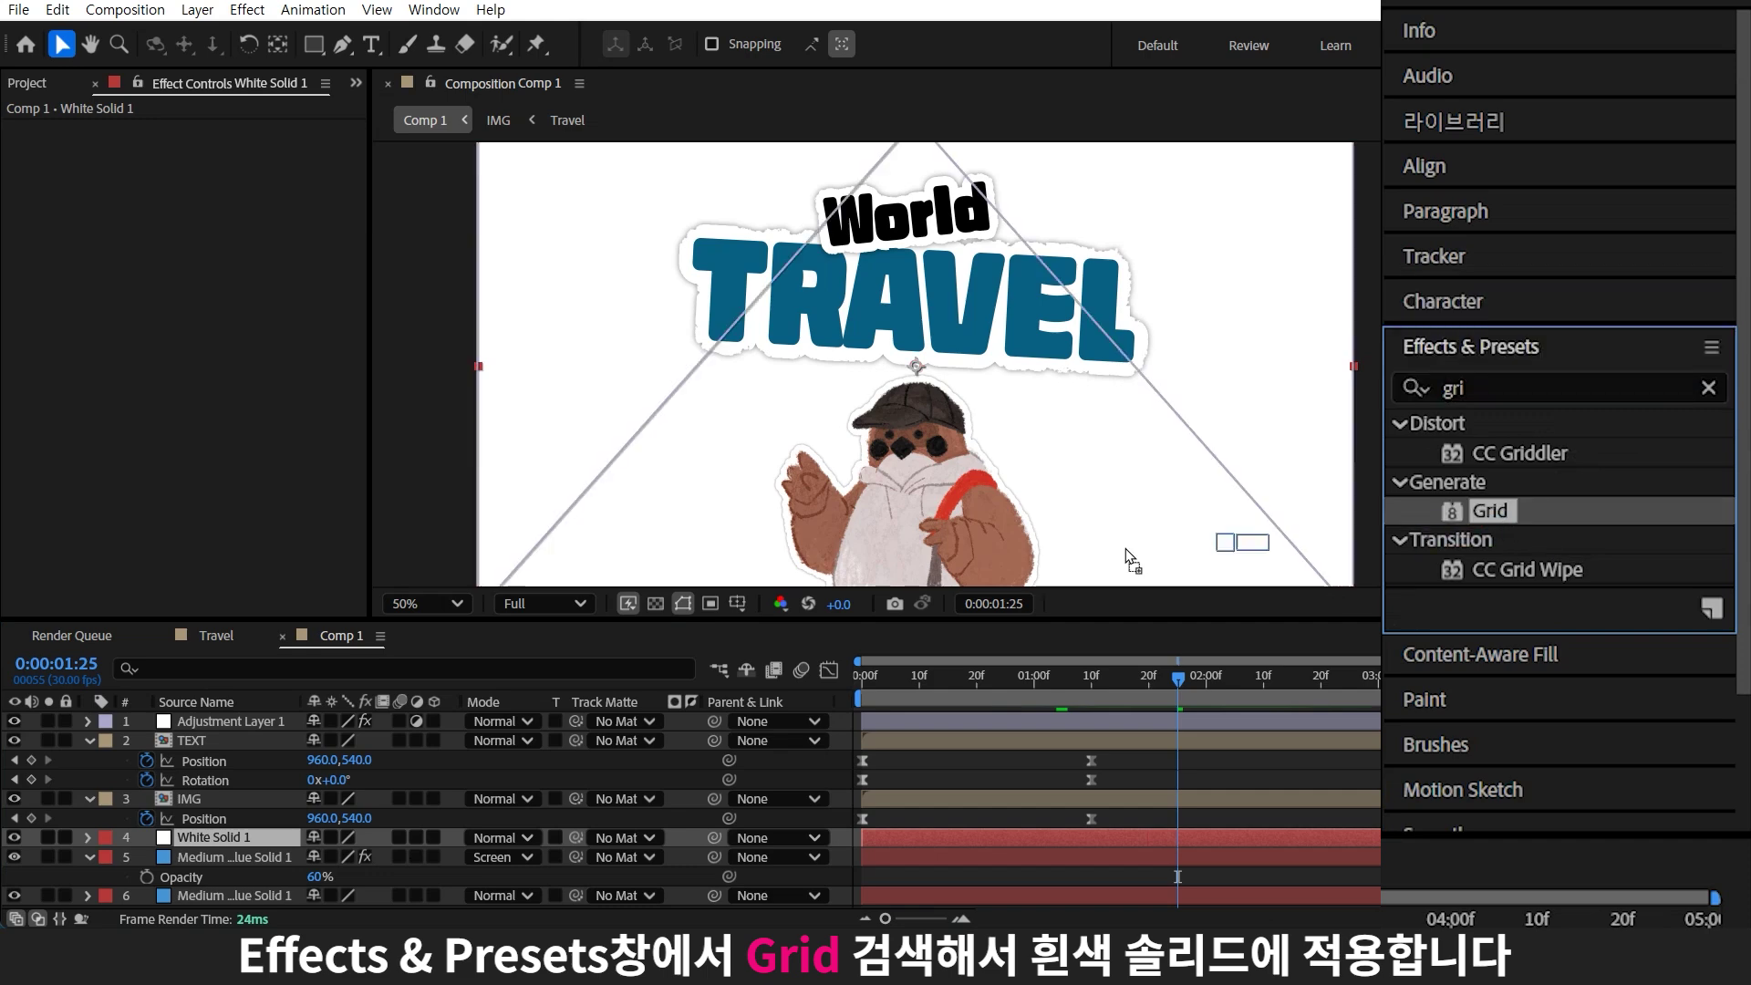
click(212, 247)
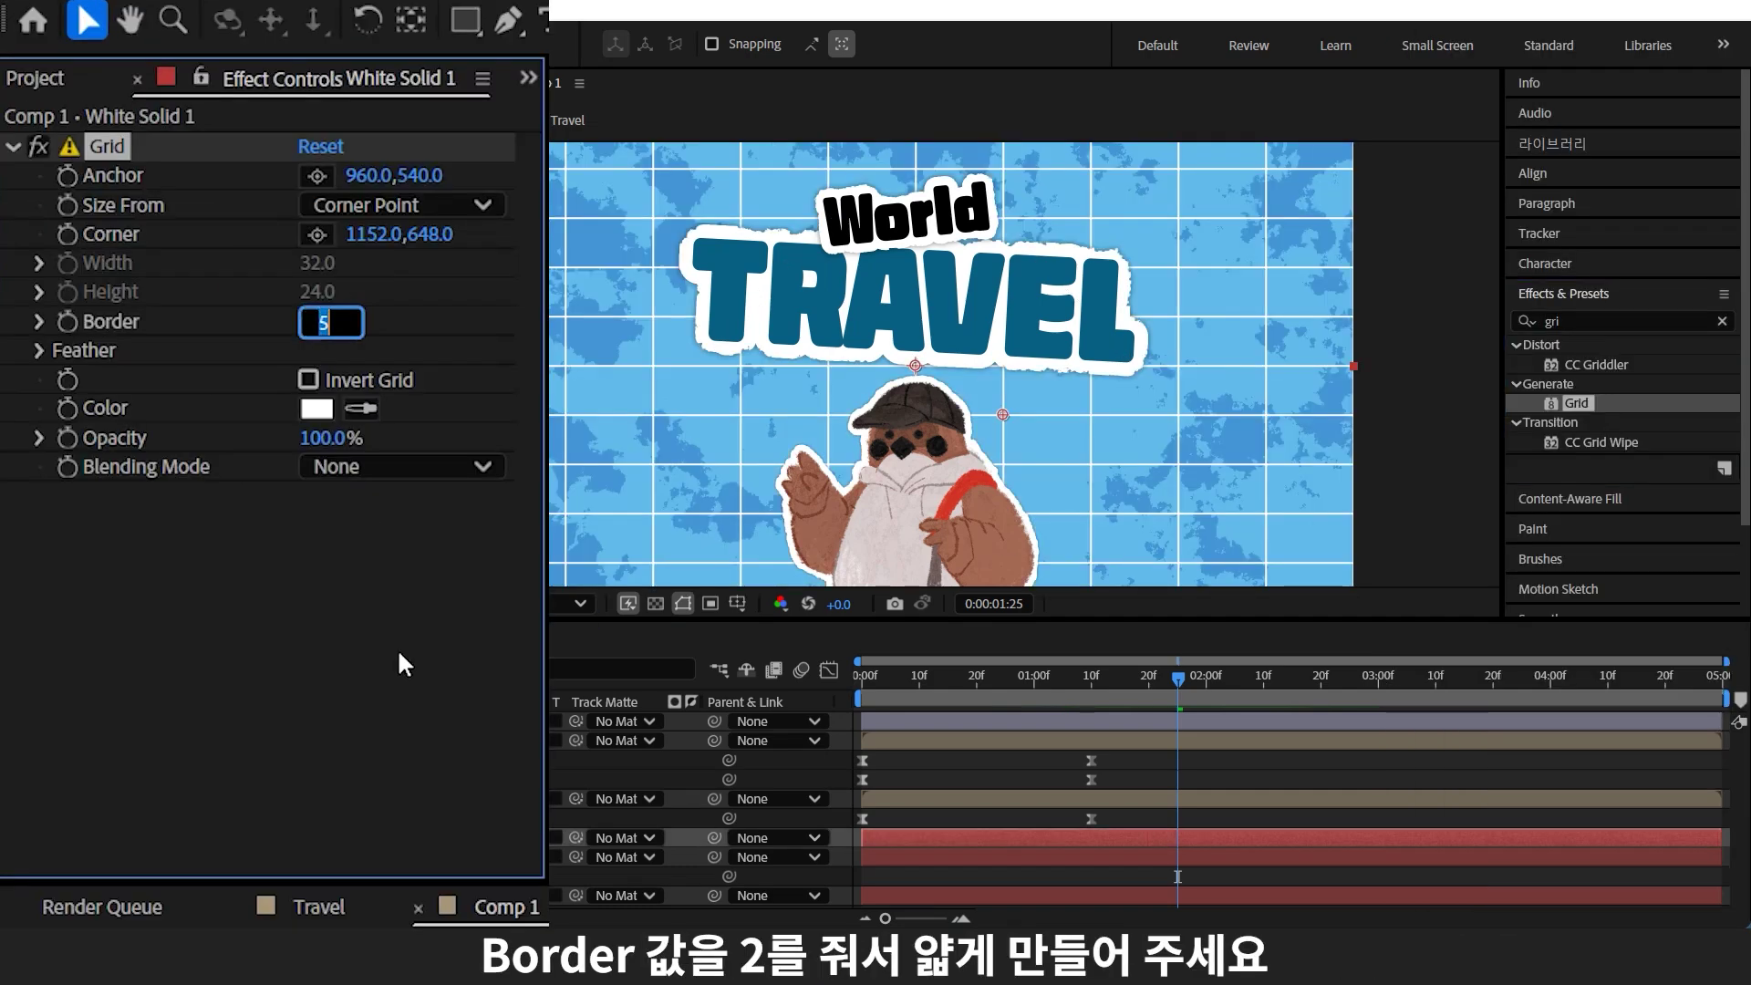
text(2)
key(Return)
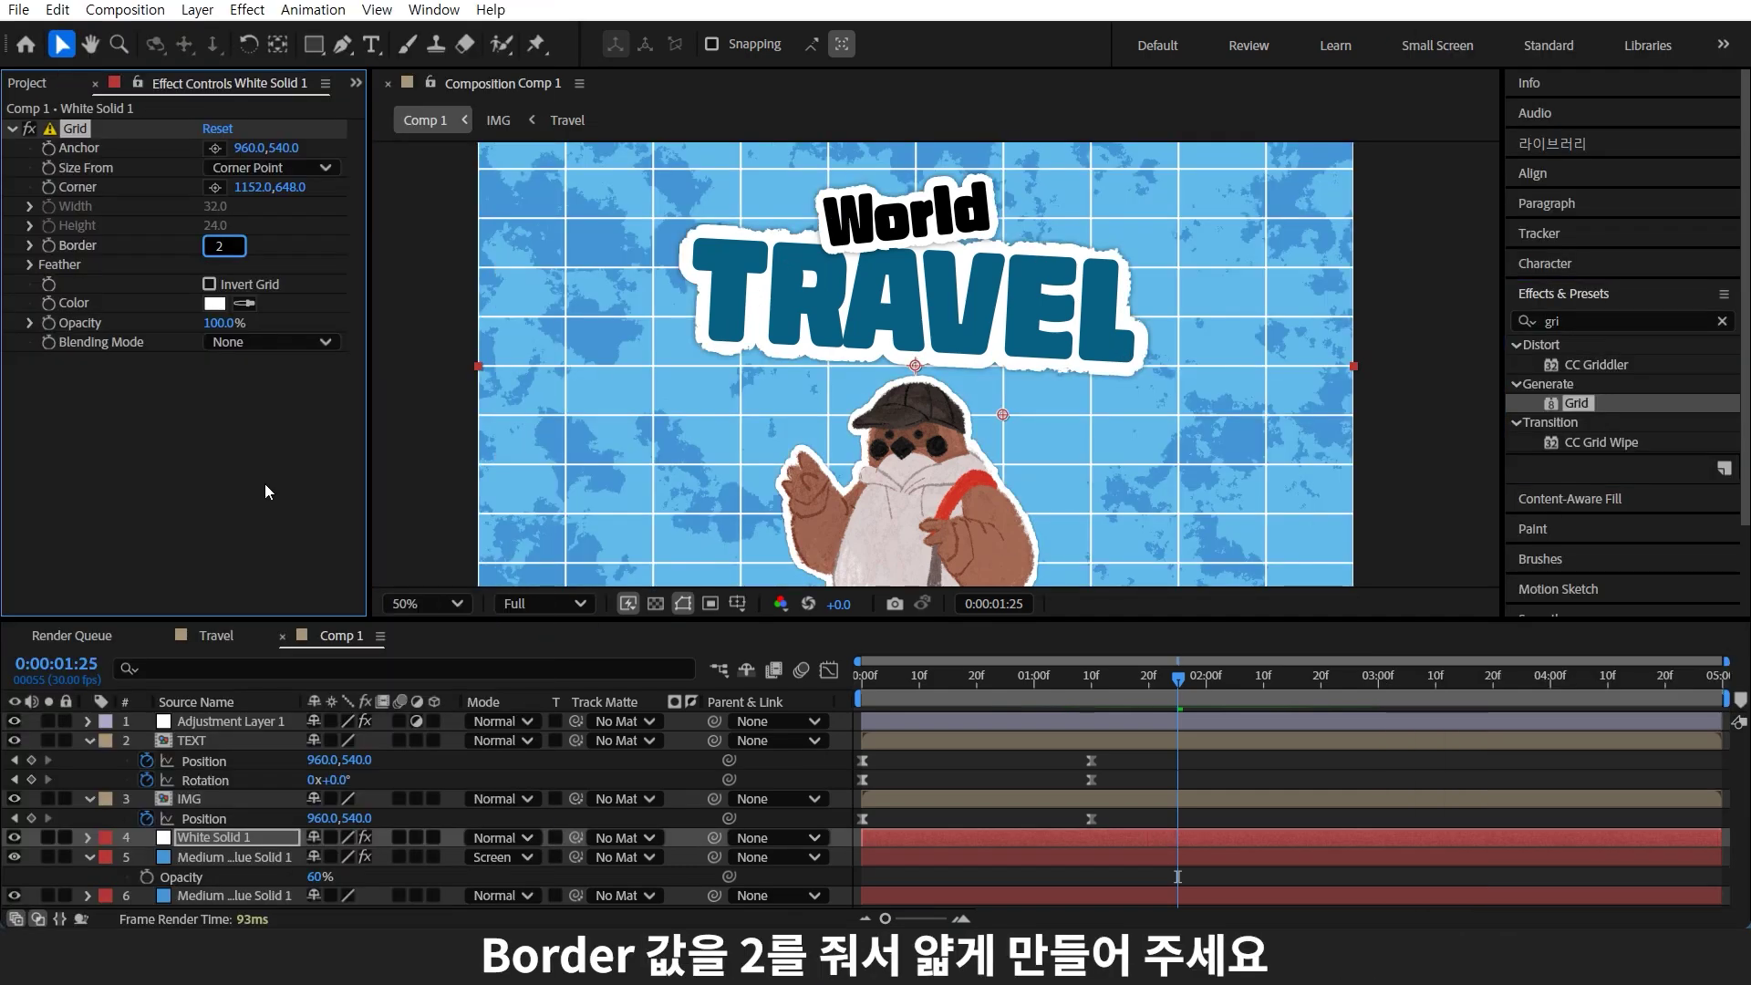
key(ctrl+alt+y)
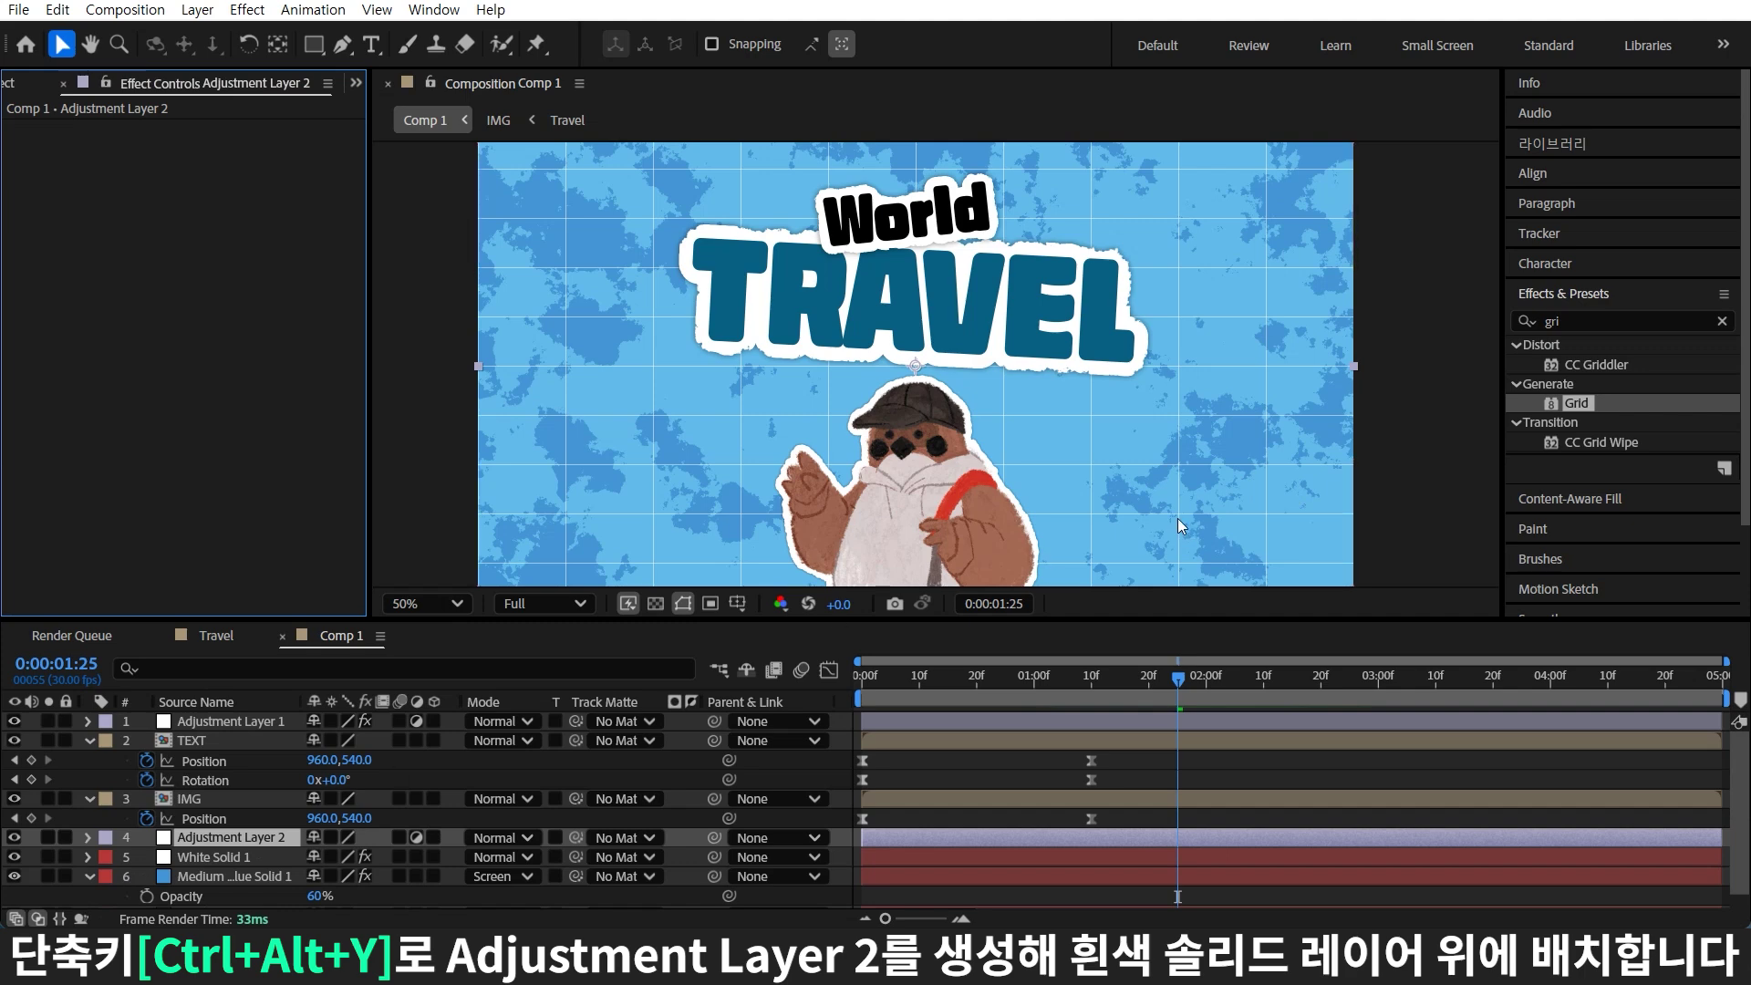
Apply Warp to Adjustment Layer 2 with FishEye style and Bend 80
key(ctrl+5)
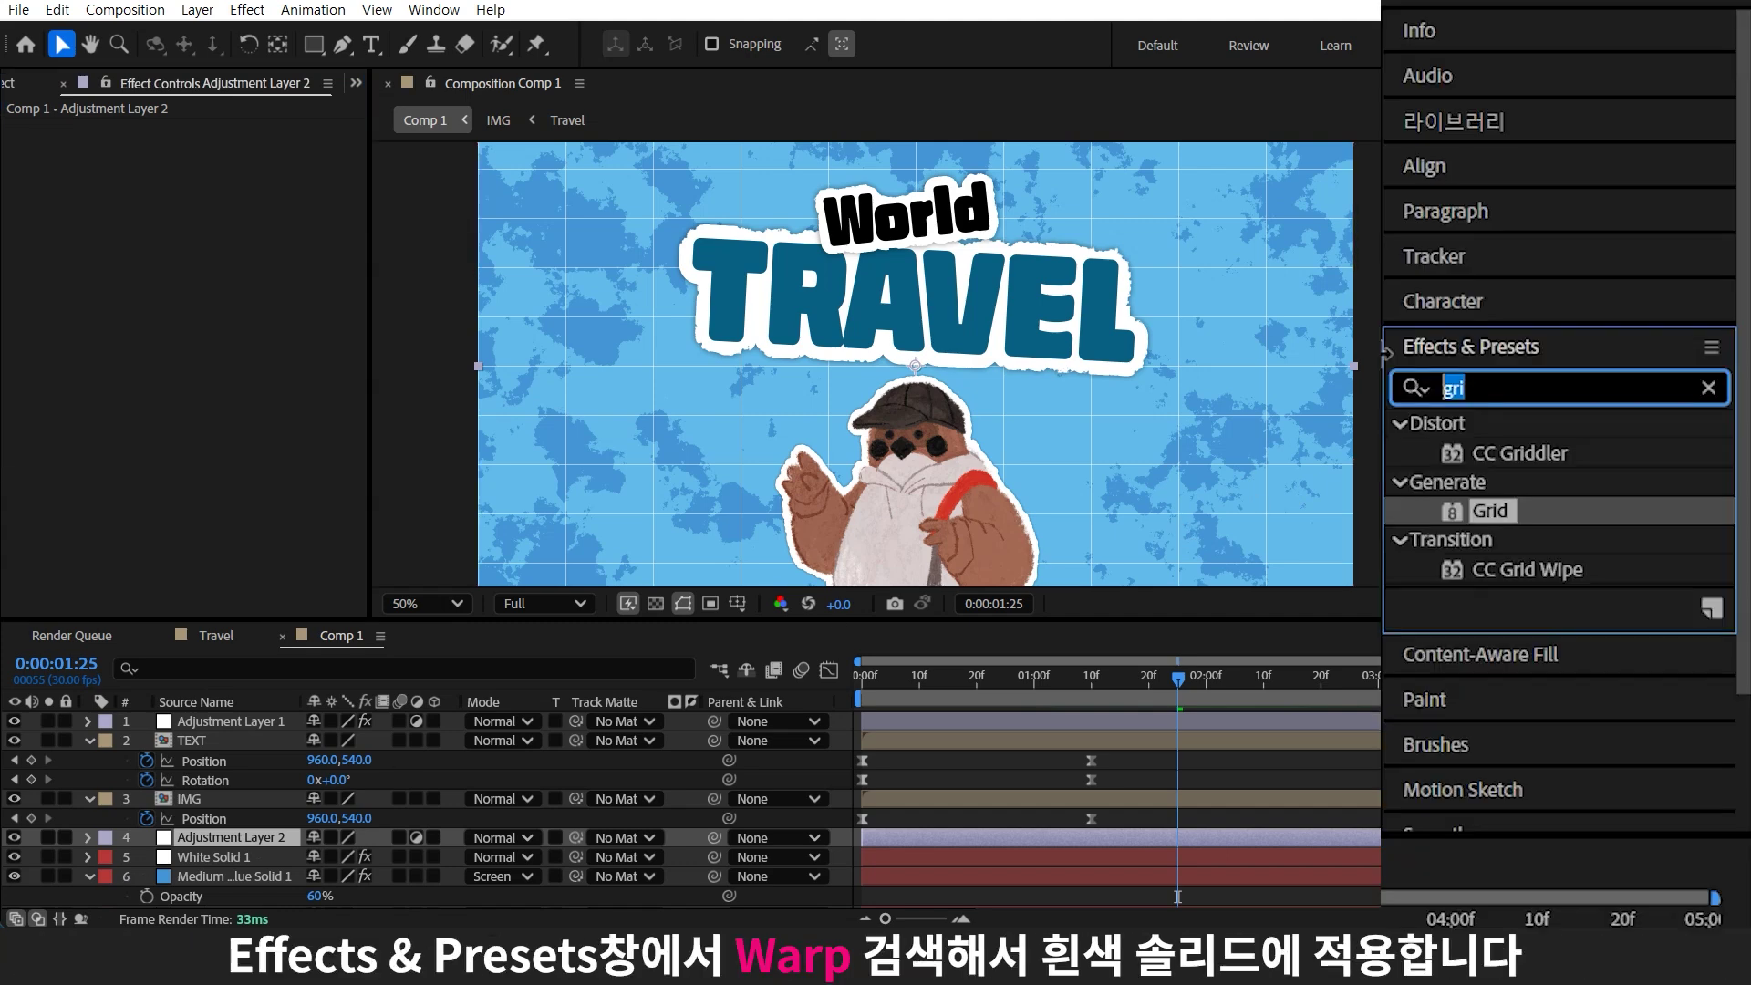
text(warp)
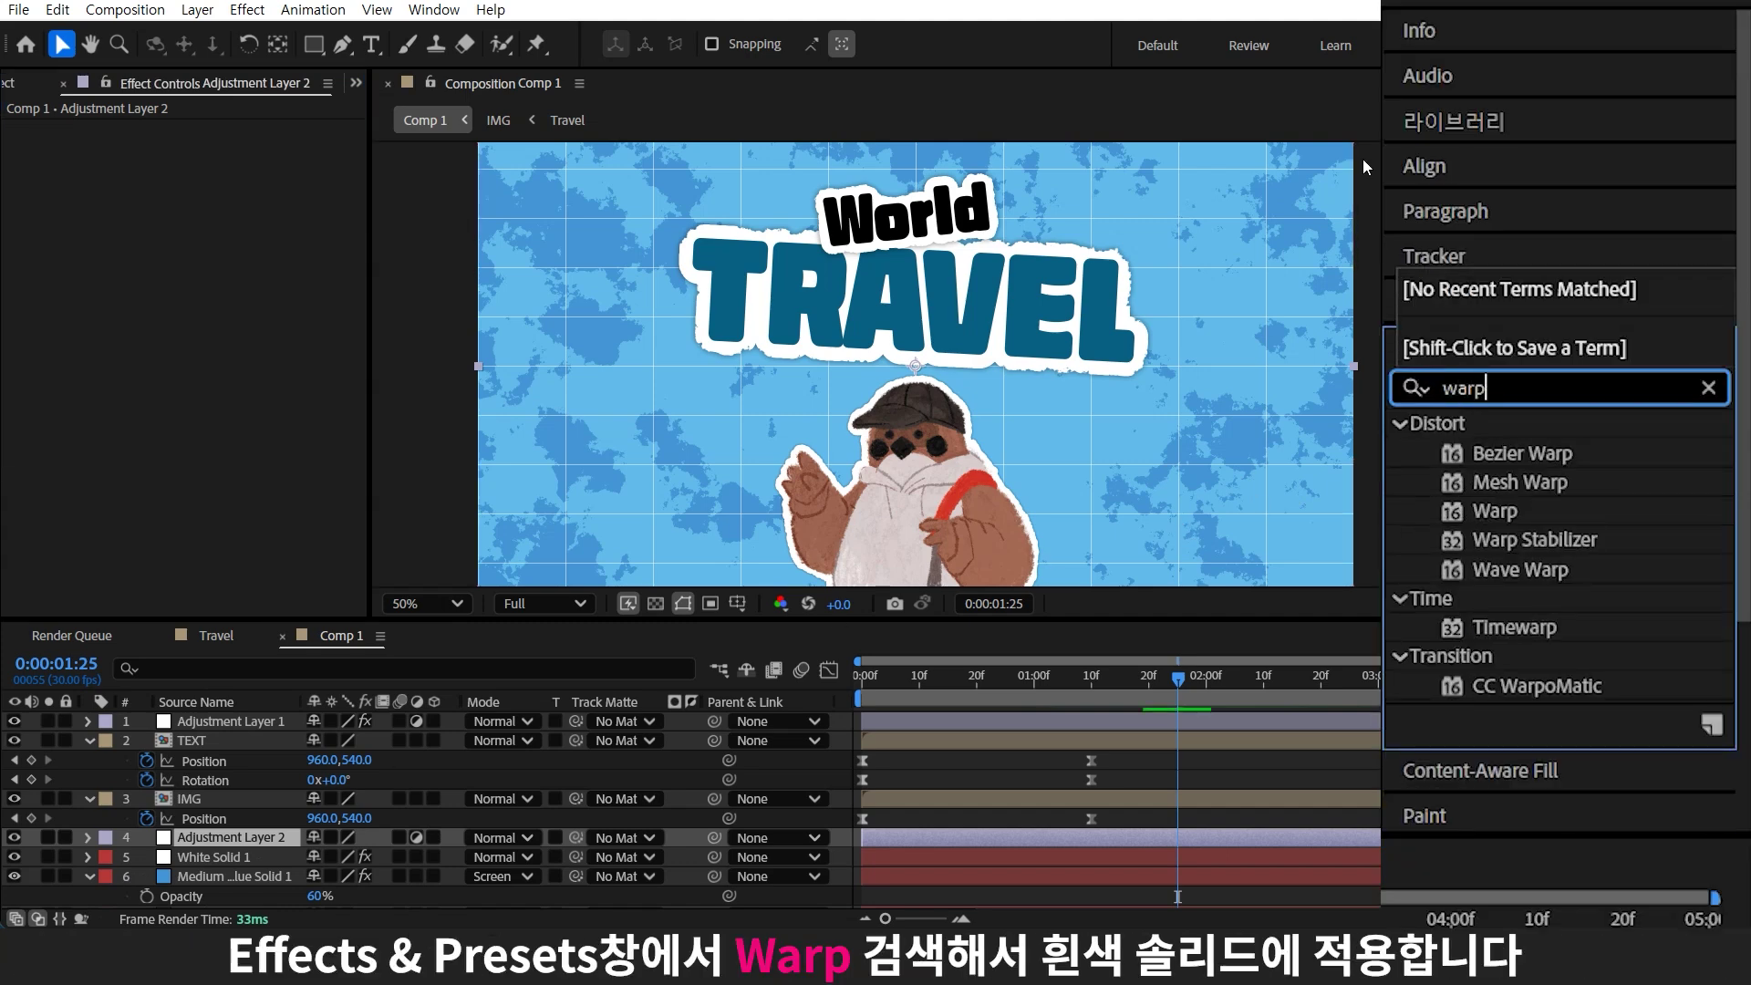
drag(1520, 511, 228, 837)
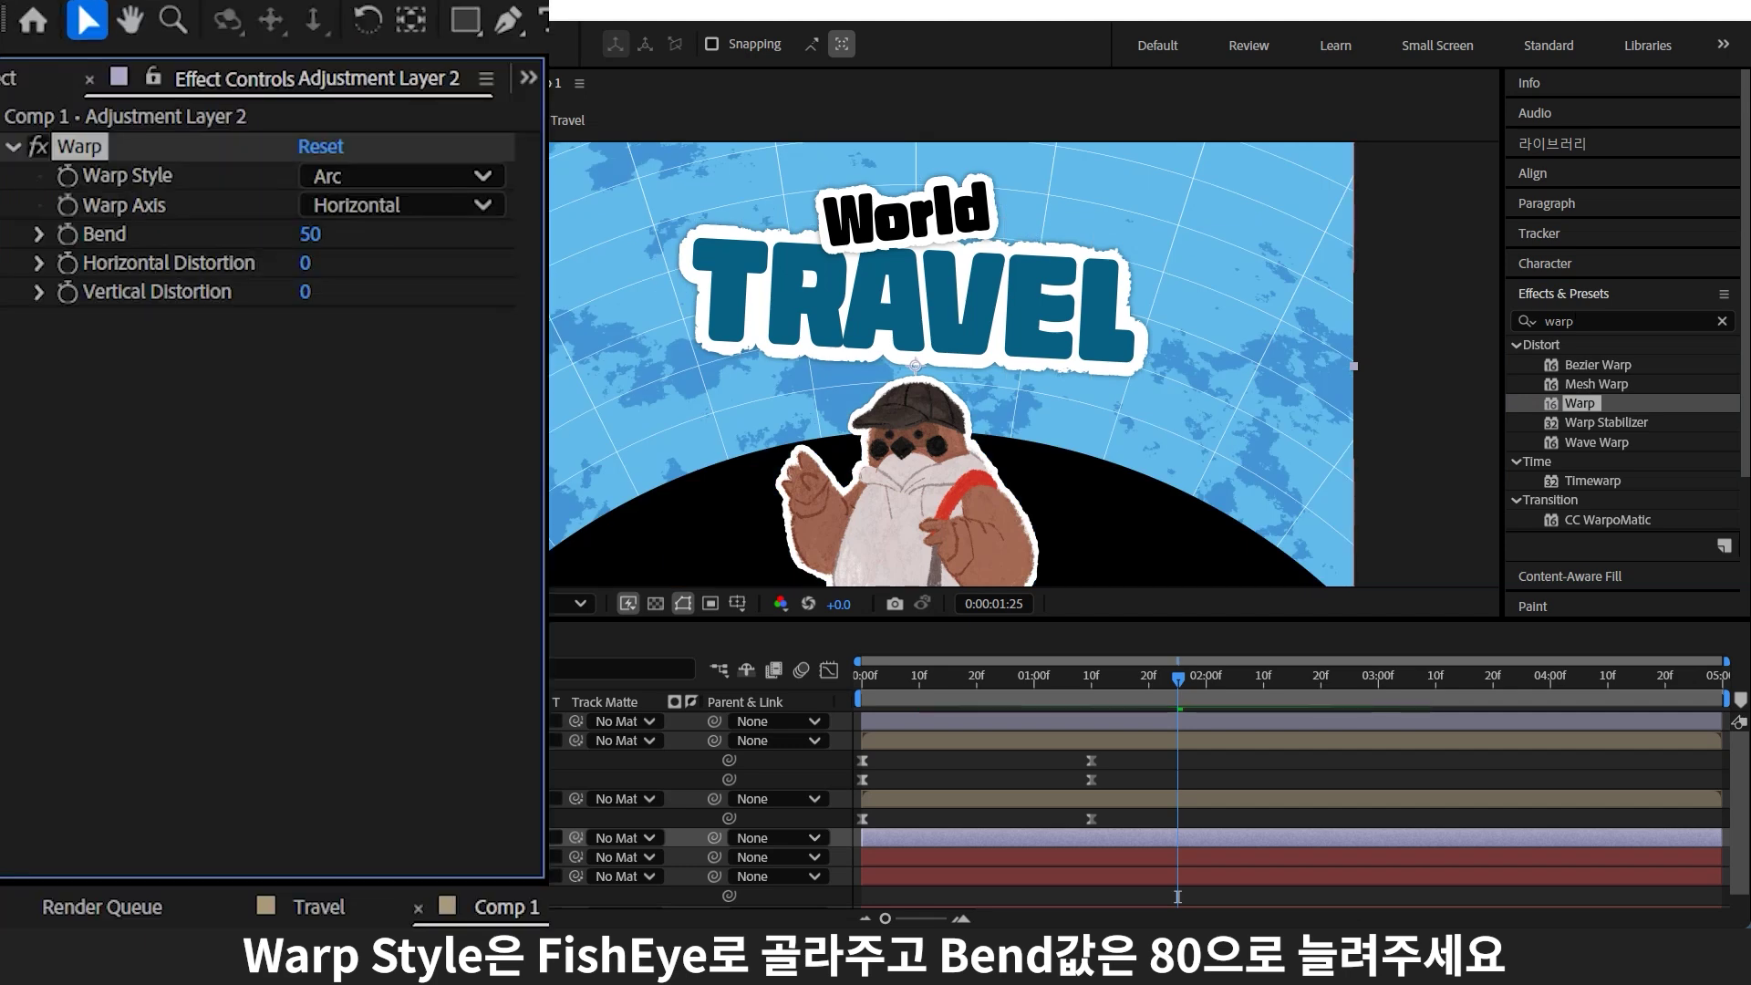
click(404, 183)
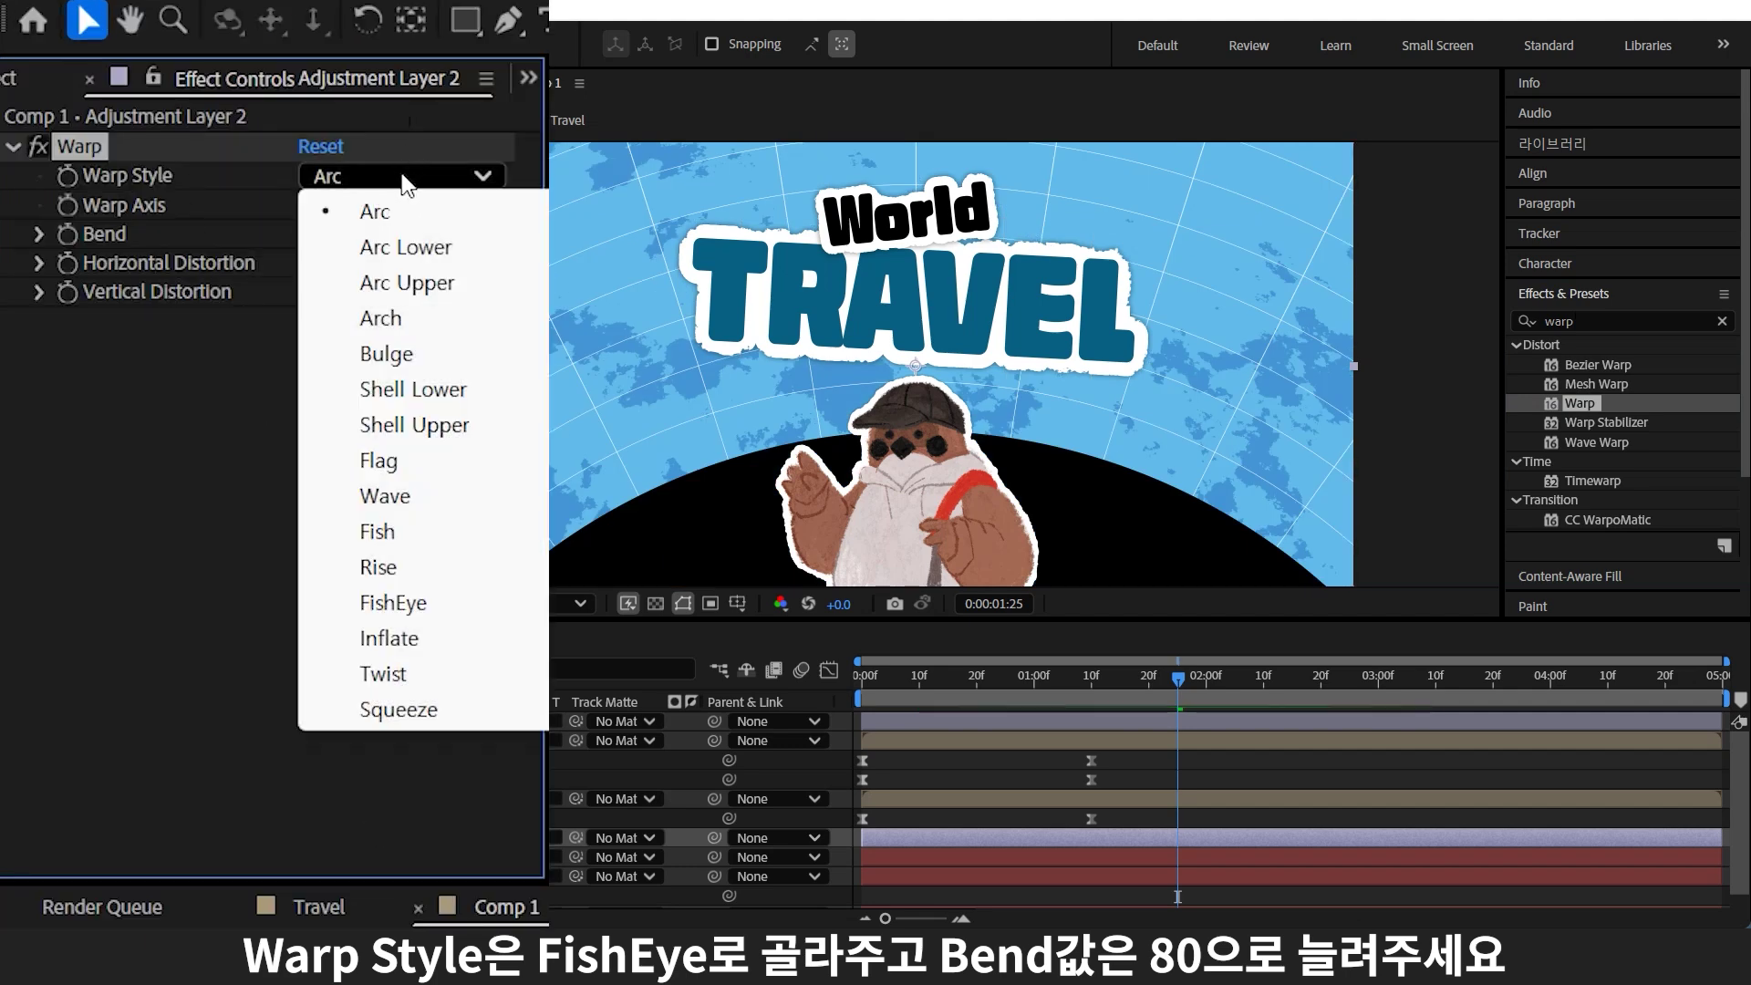
click(404, 602)
text(0)
key(Return)
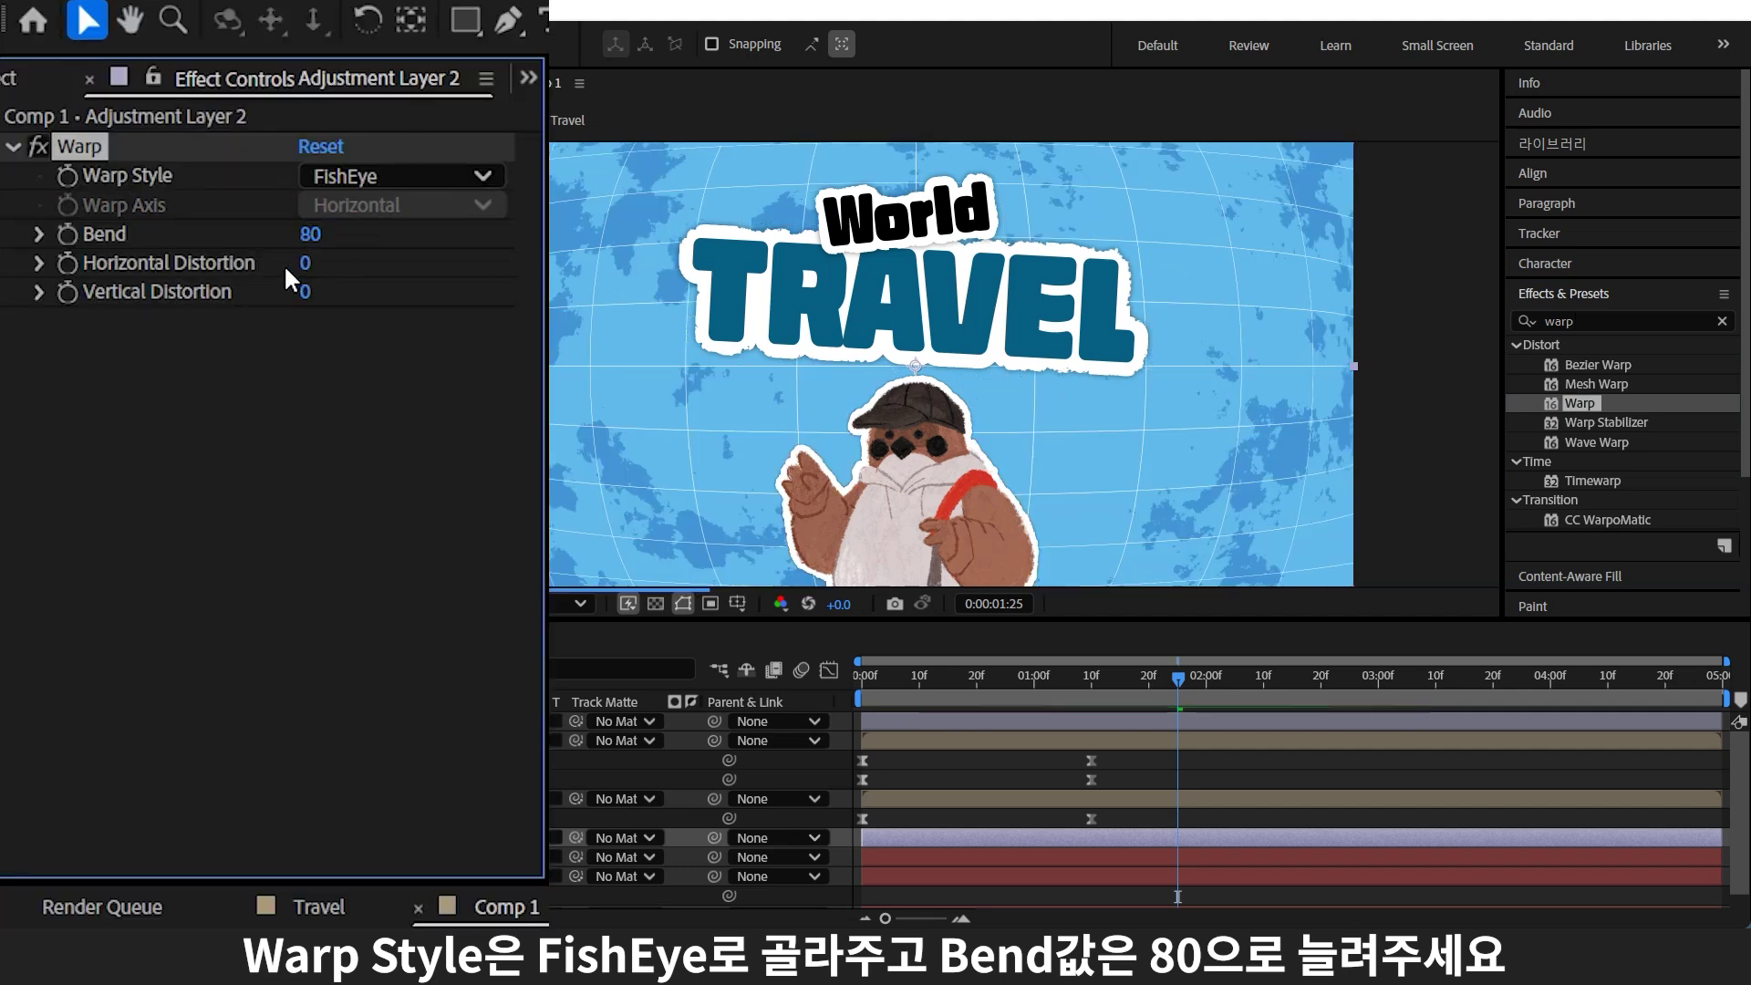
click(314, 44)
Draw a blue-filled rectangle across the bottom of the frame
key(comma)
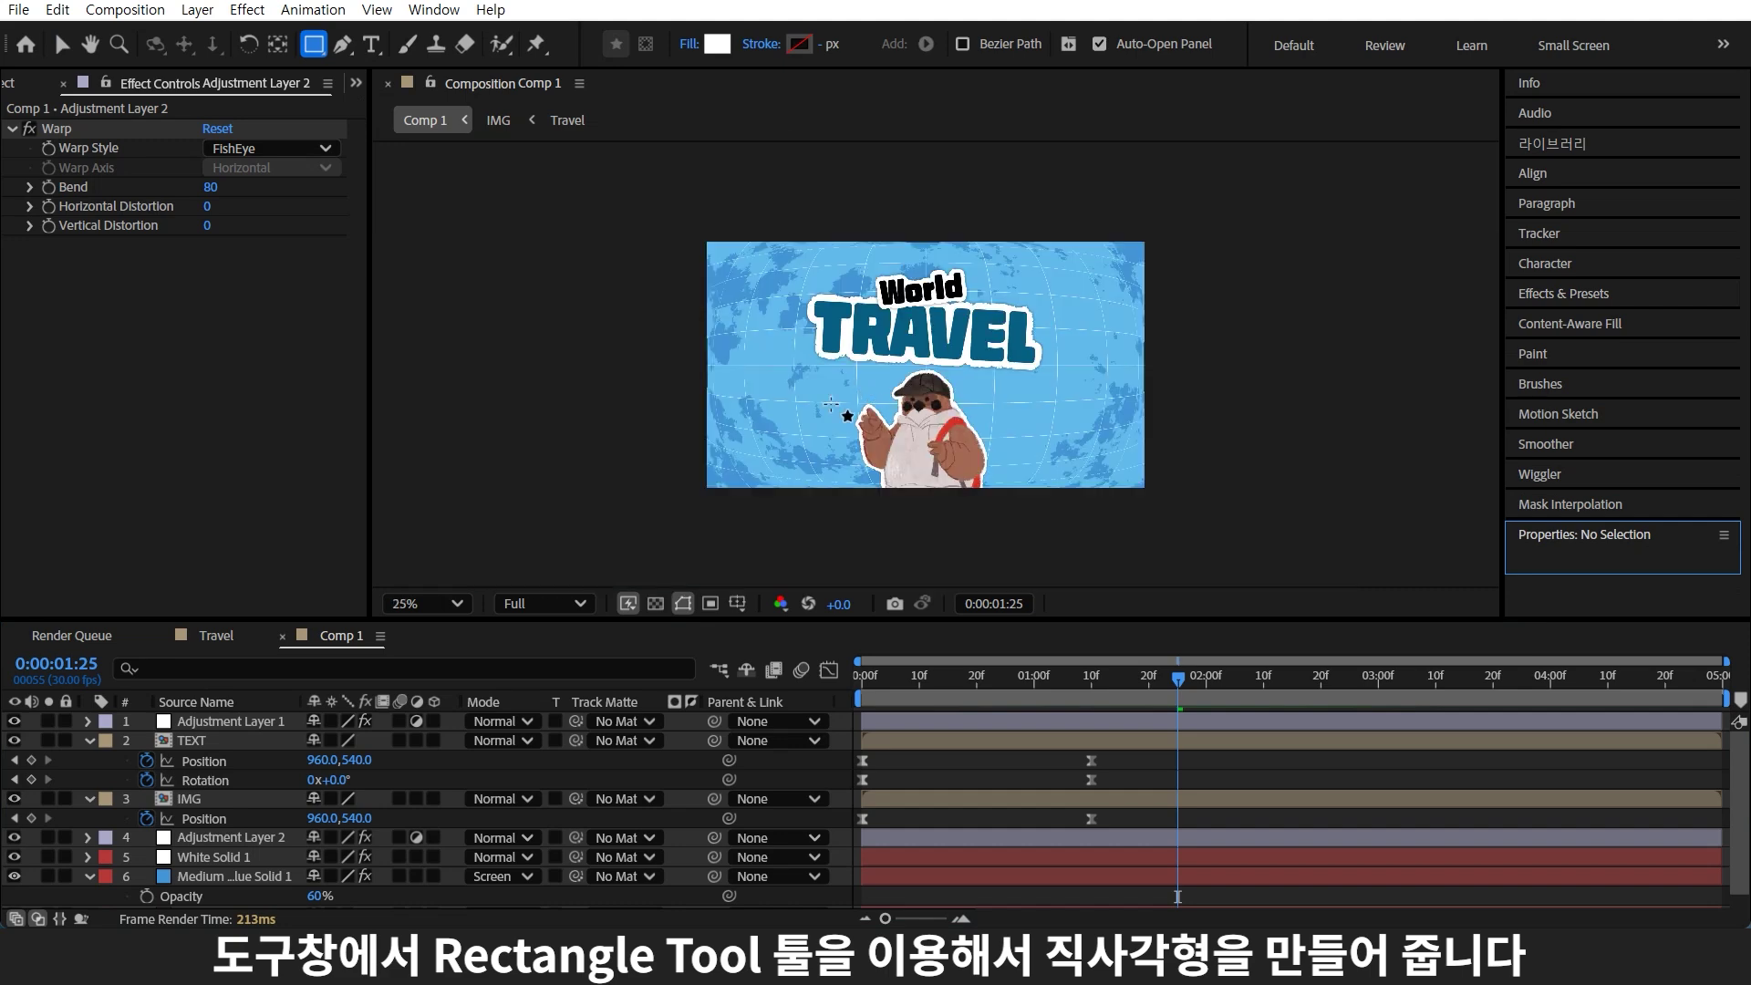
drag(668, 432, 1182, 512)
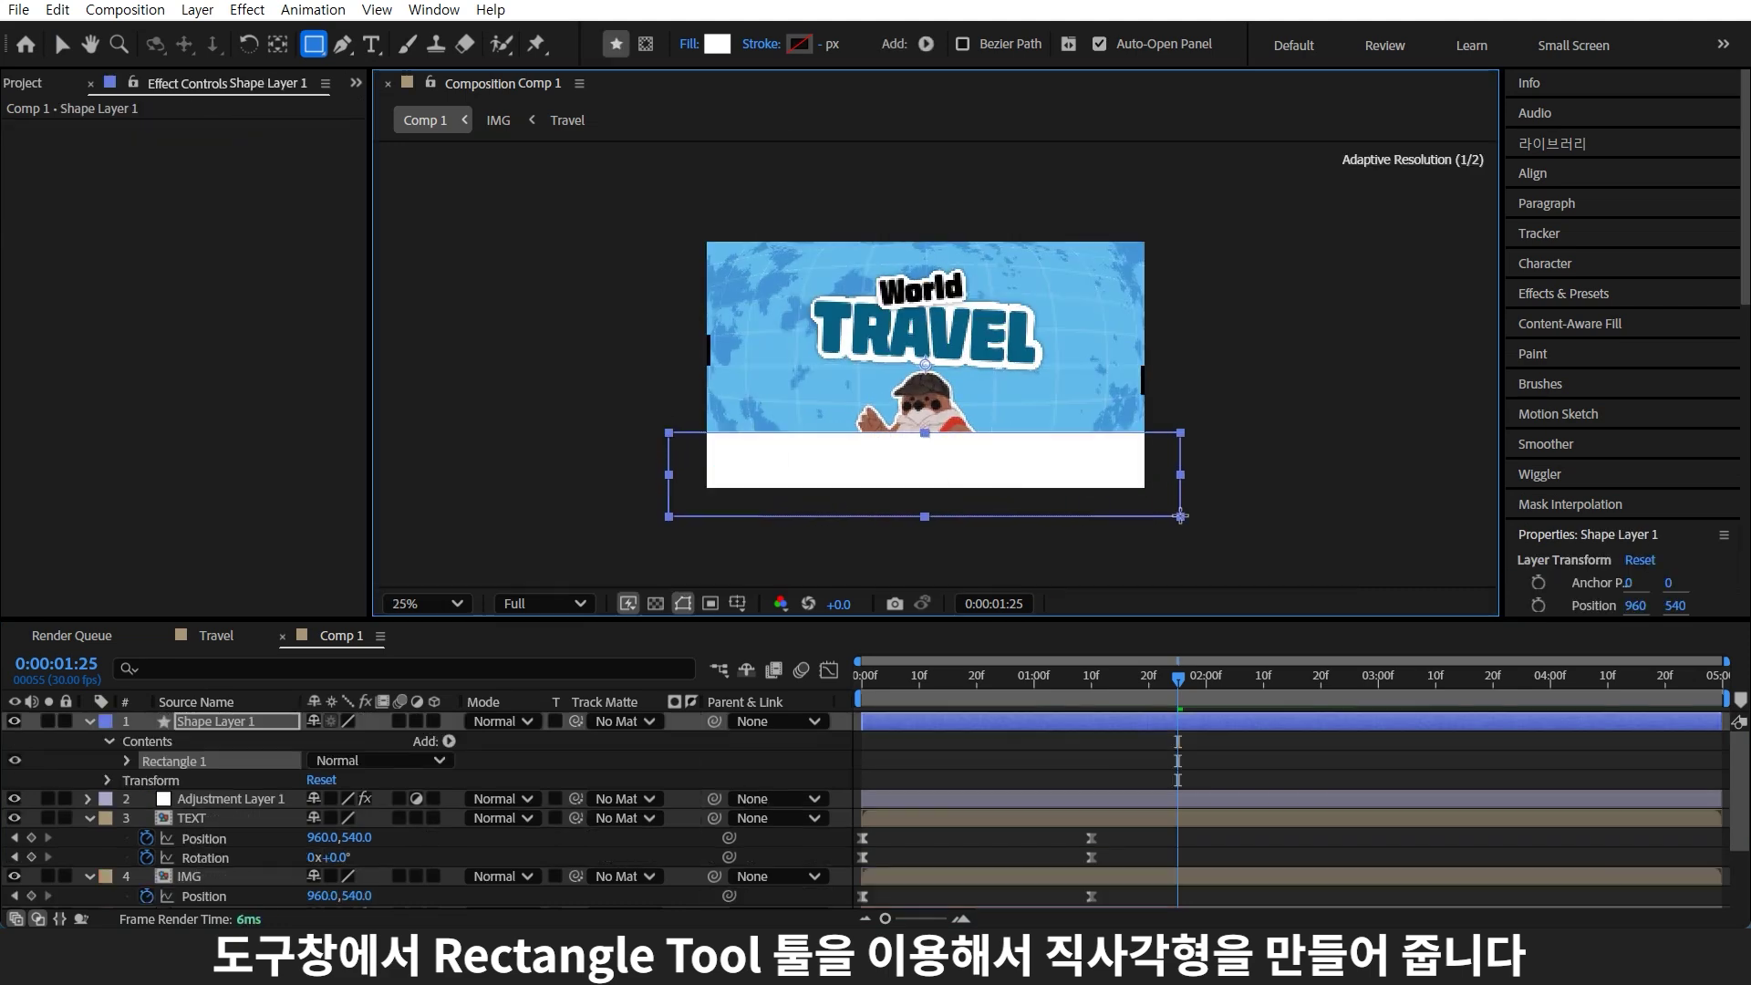
click(718, 44)
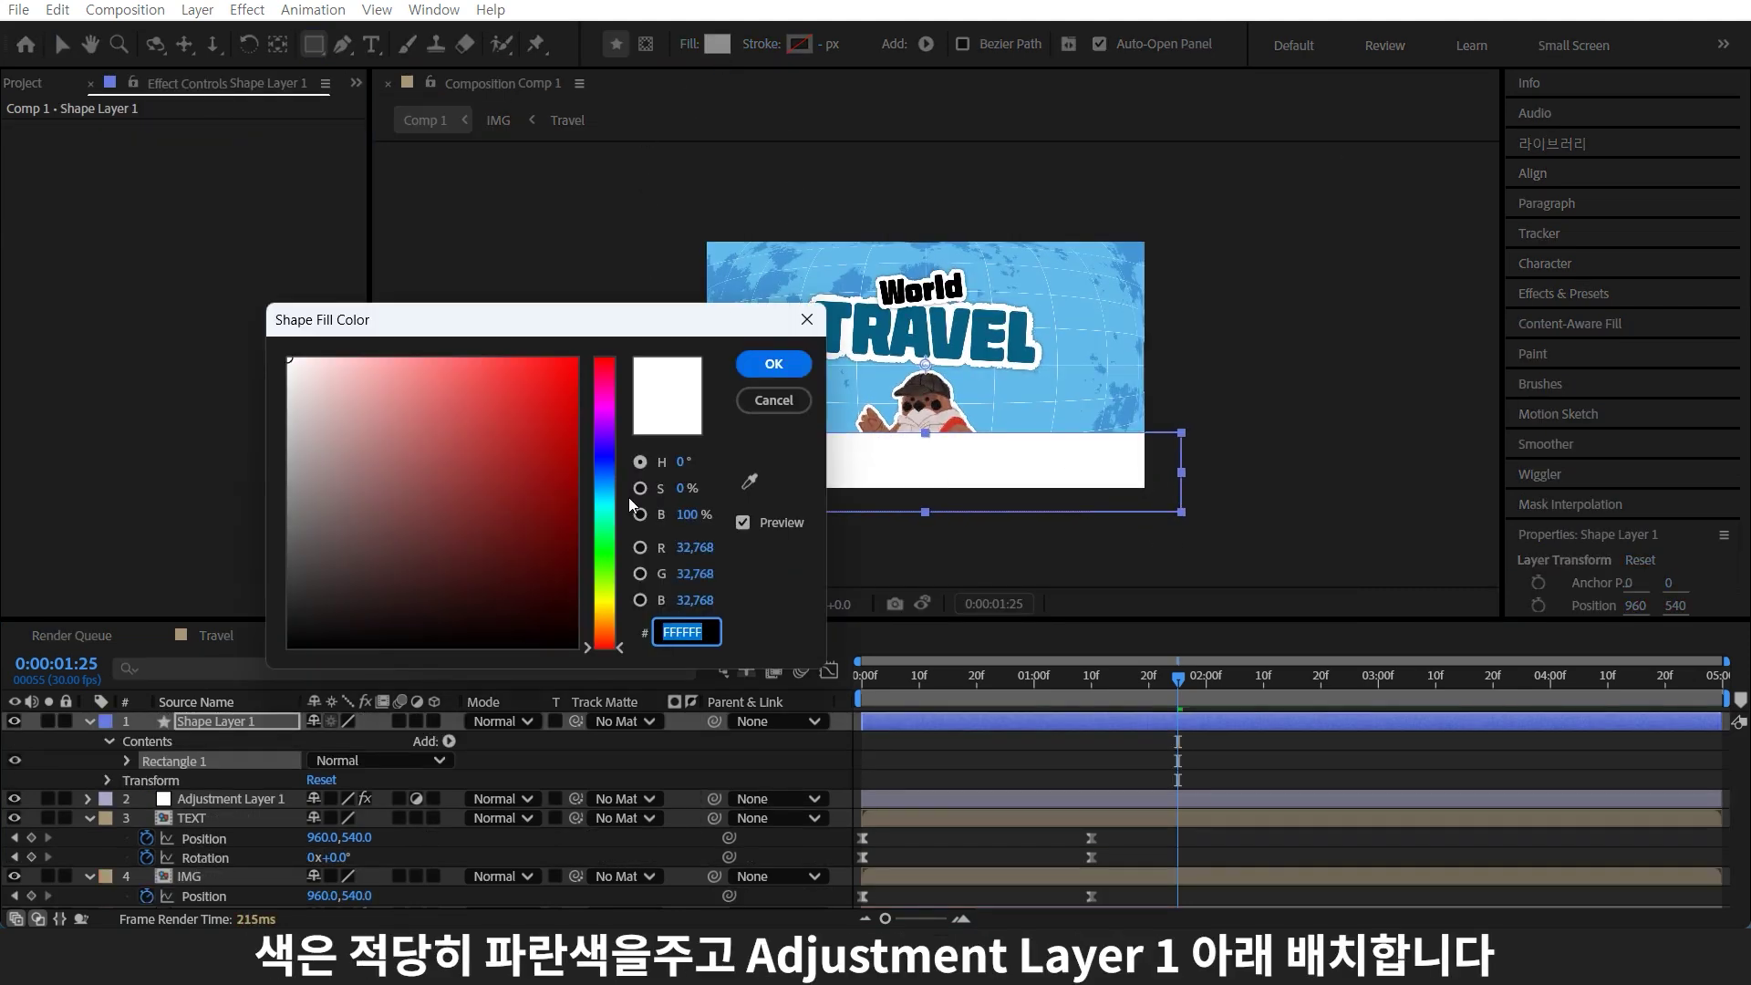
click(623, 476)
click(460, 383)
click(806, 375)
key(period)
Move Shape Layer 1 below Adjustment Layer 2 and set its blend mode to Multiply
mouse_move(215, 722)
mouse_down()
mouse_move(271, 915)
mouse_move(317, 858)
mouse_up()
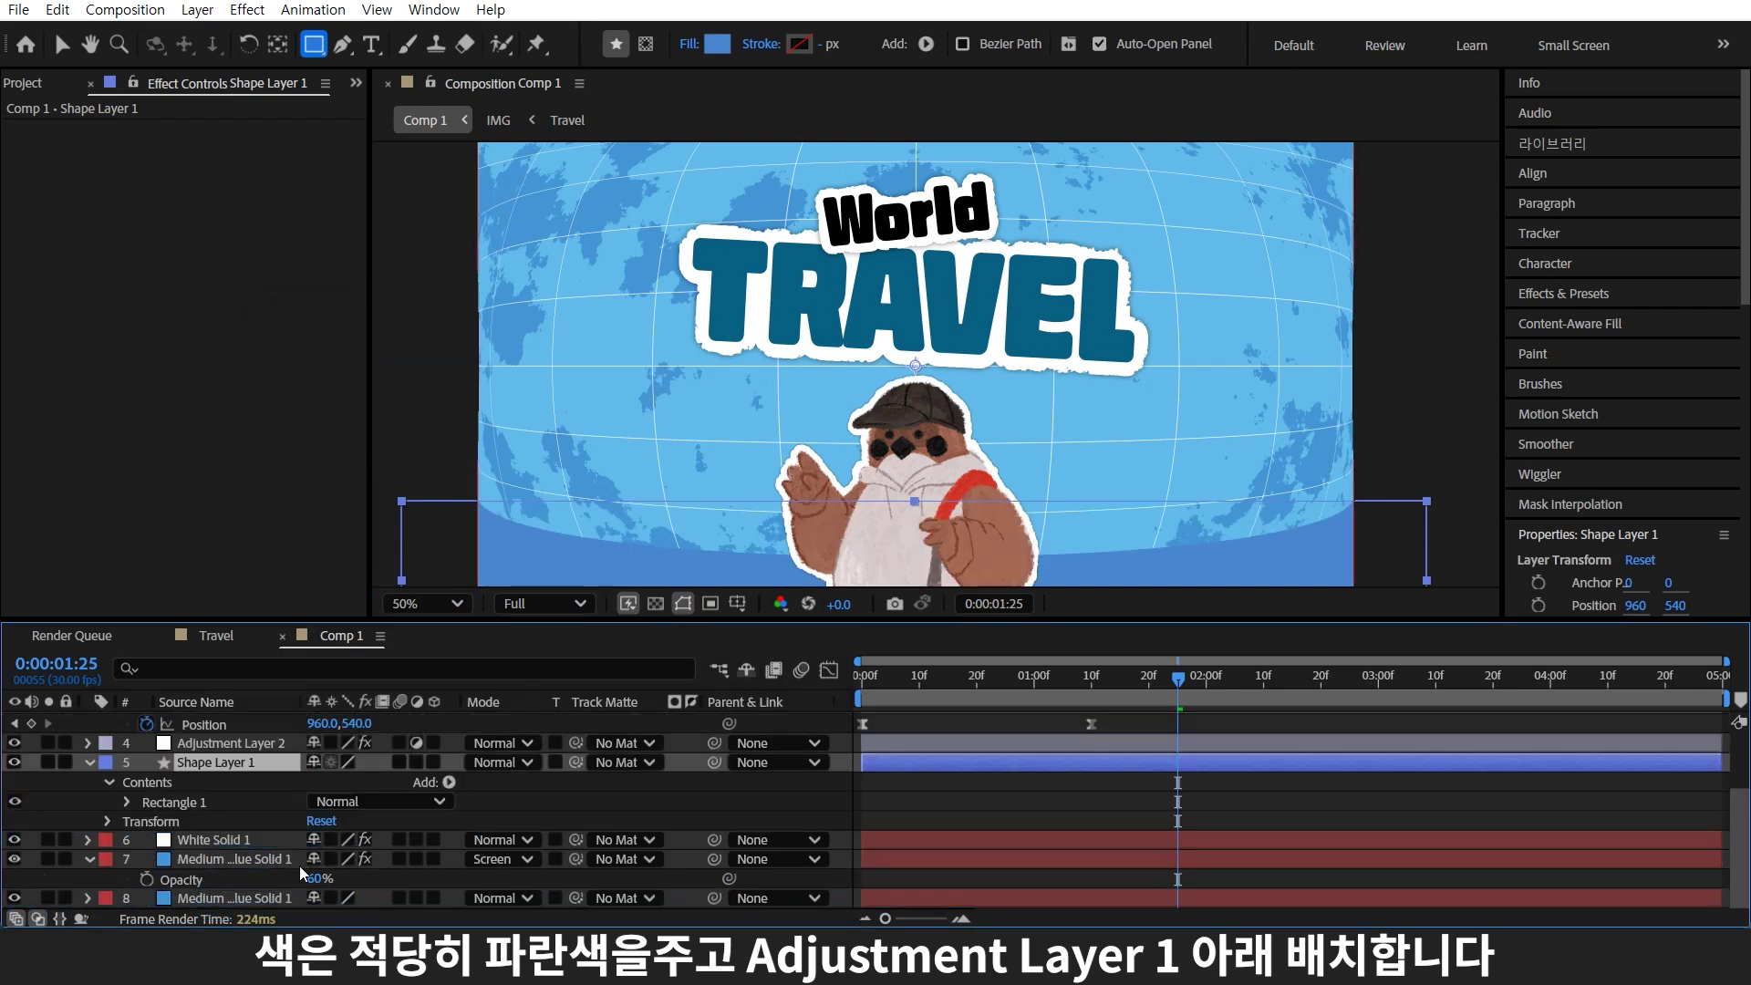
click(499, 762)
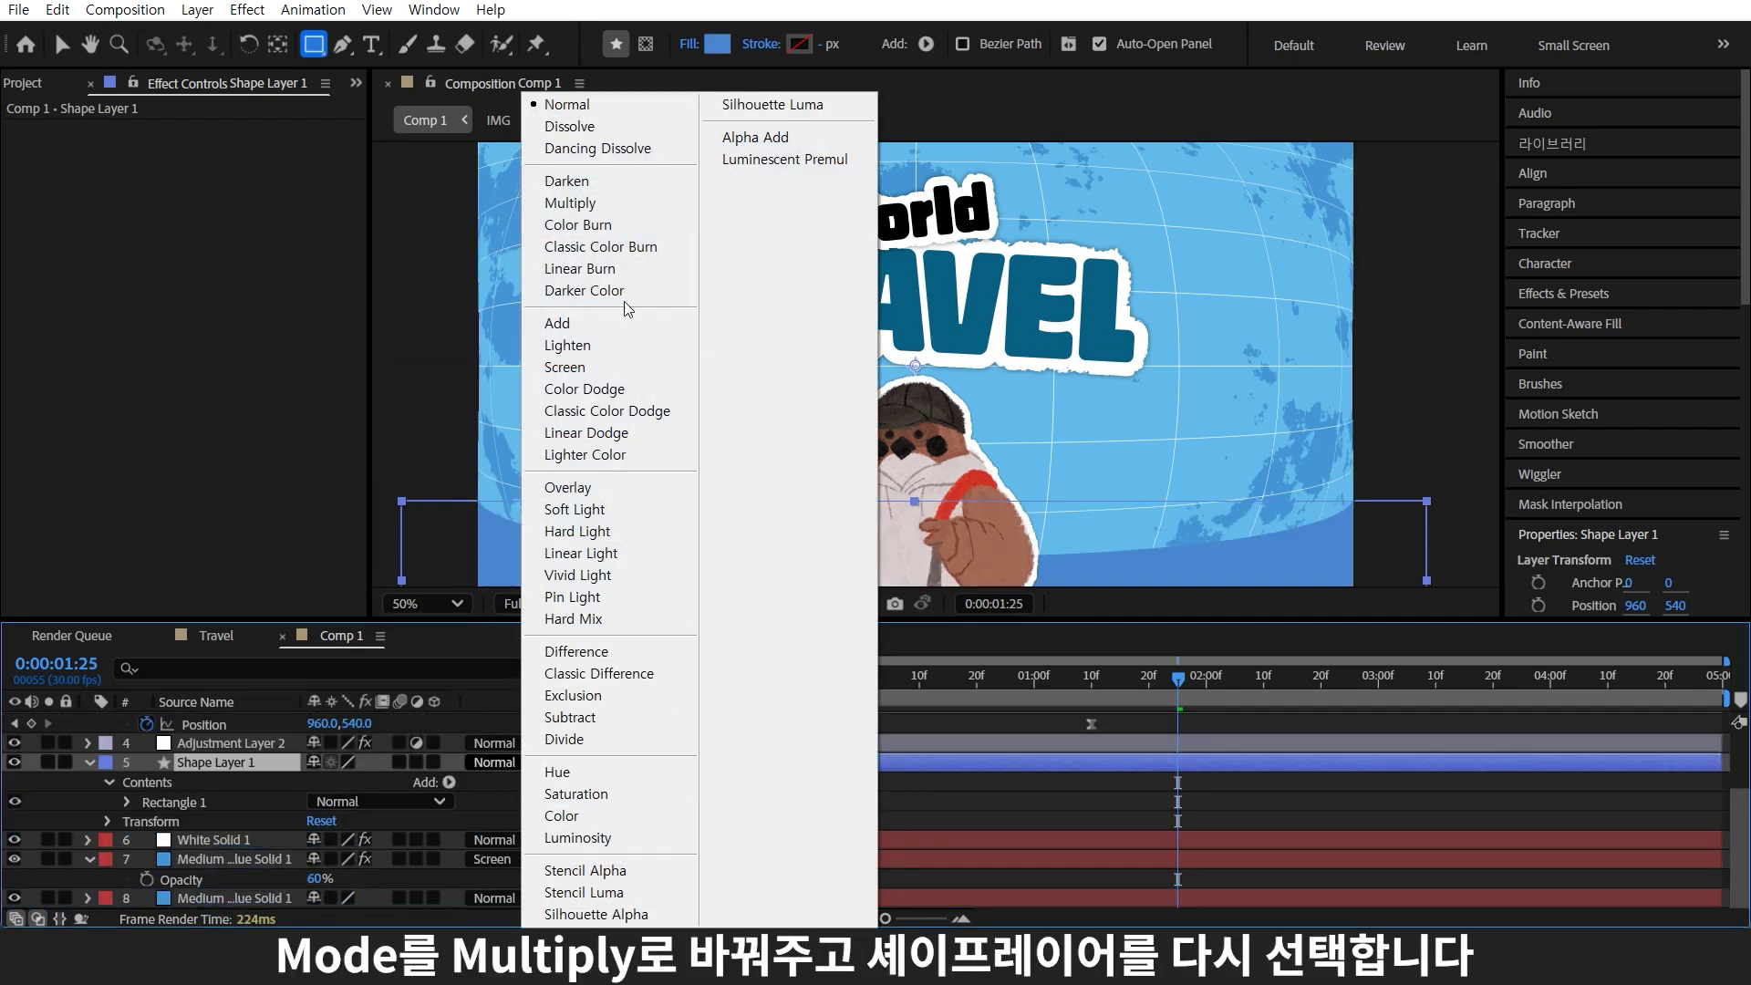
click(588, 204)
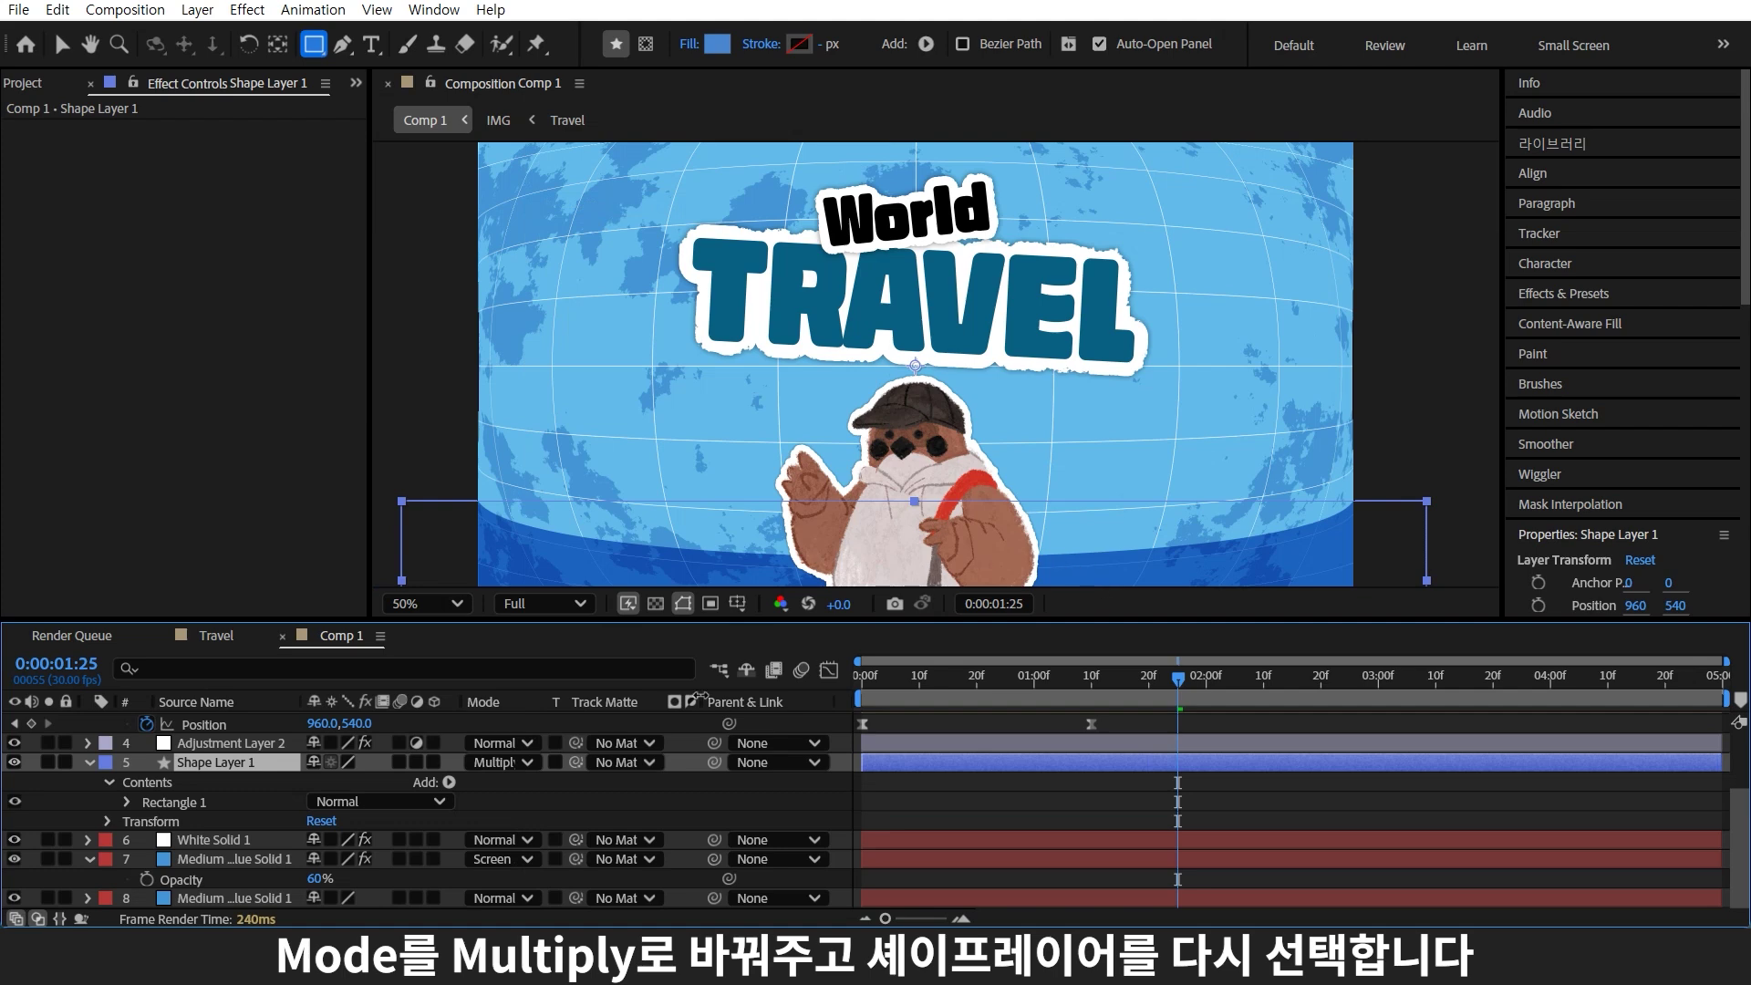
click(284, 768)
Paste Roughen Edges and Drop Shadow onto the band, then delete the Drop Shadow
key(ctrl+v)
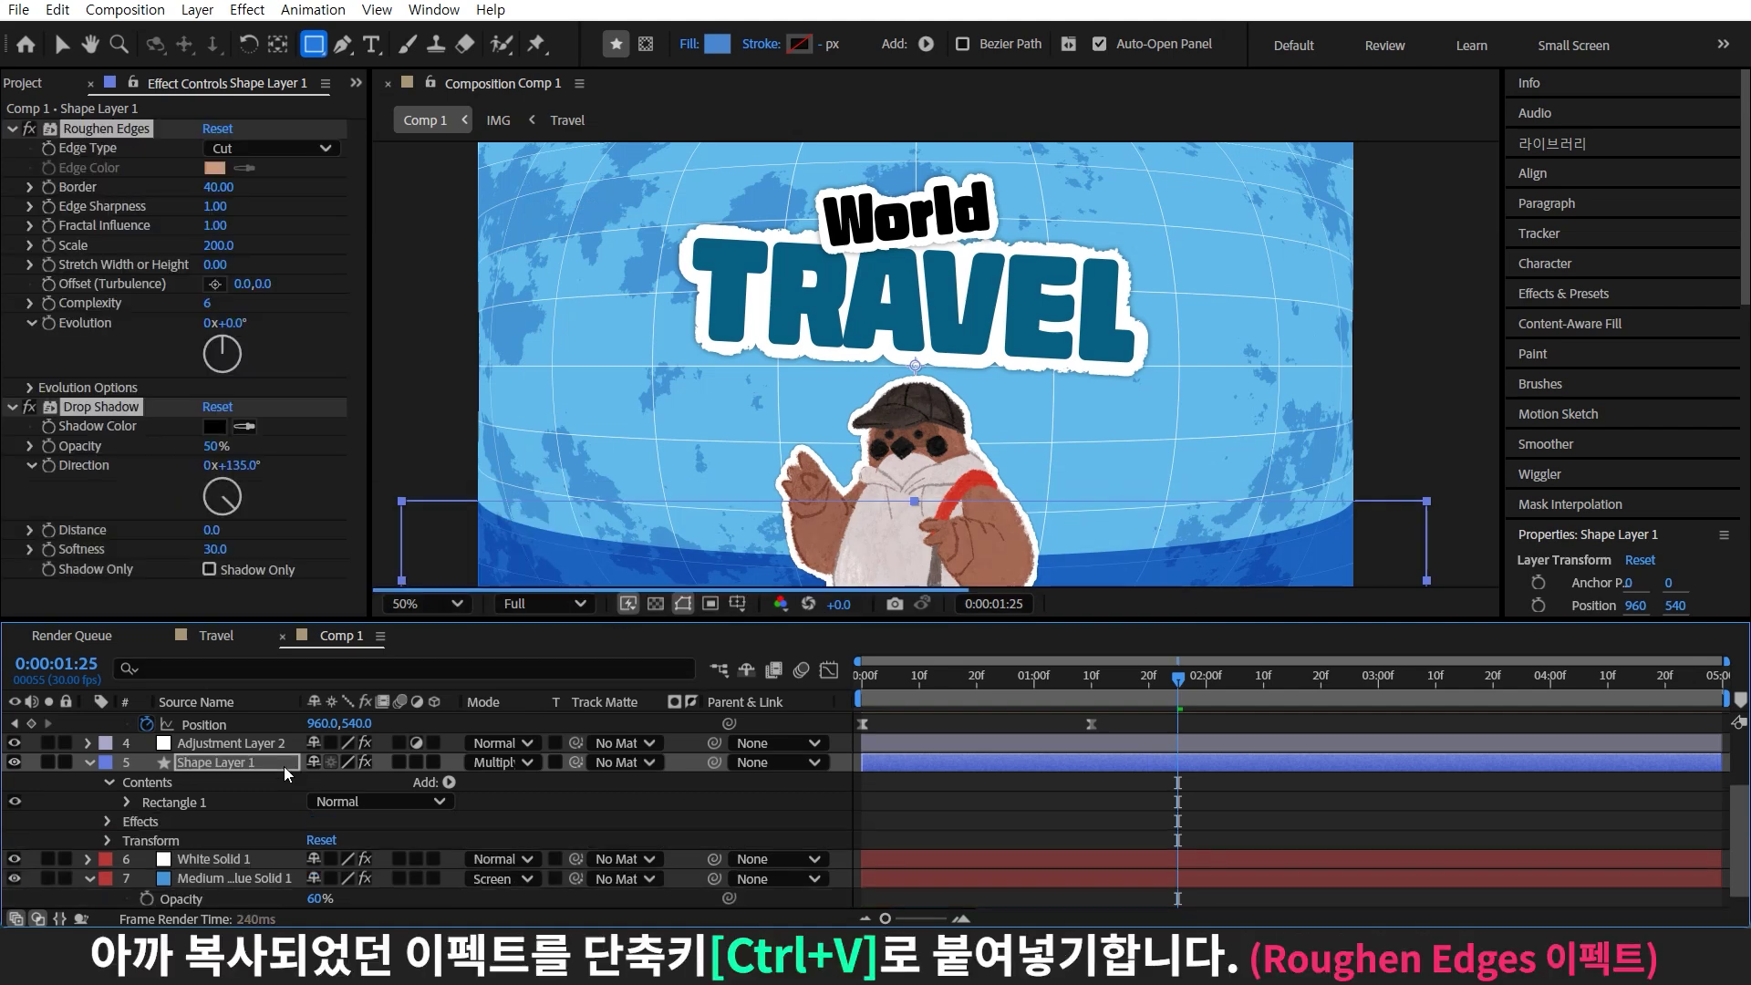
click(219, 593)
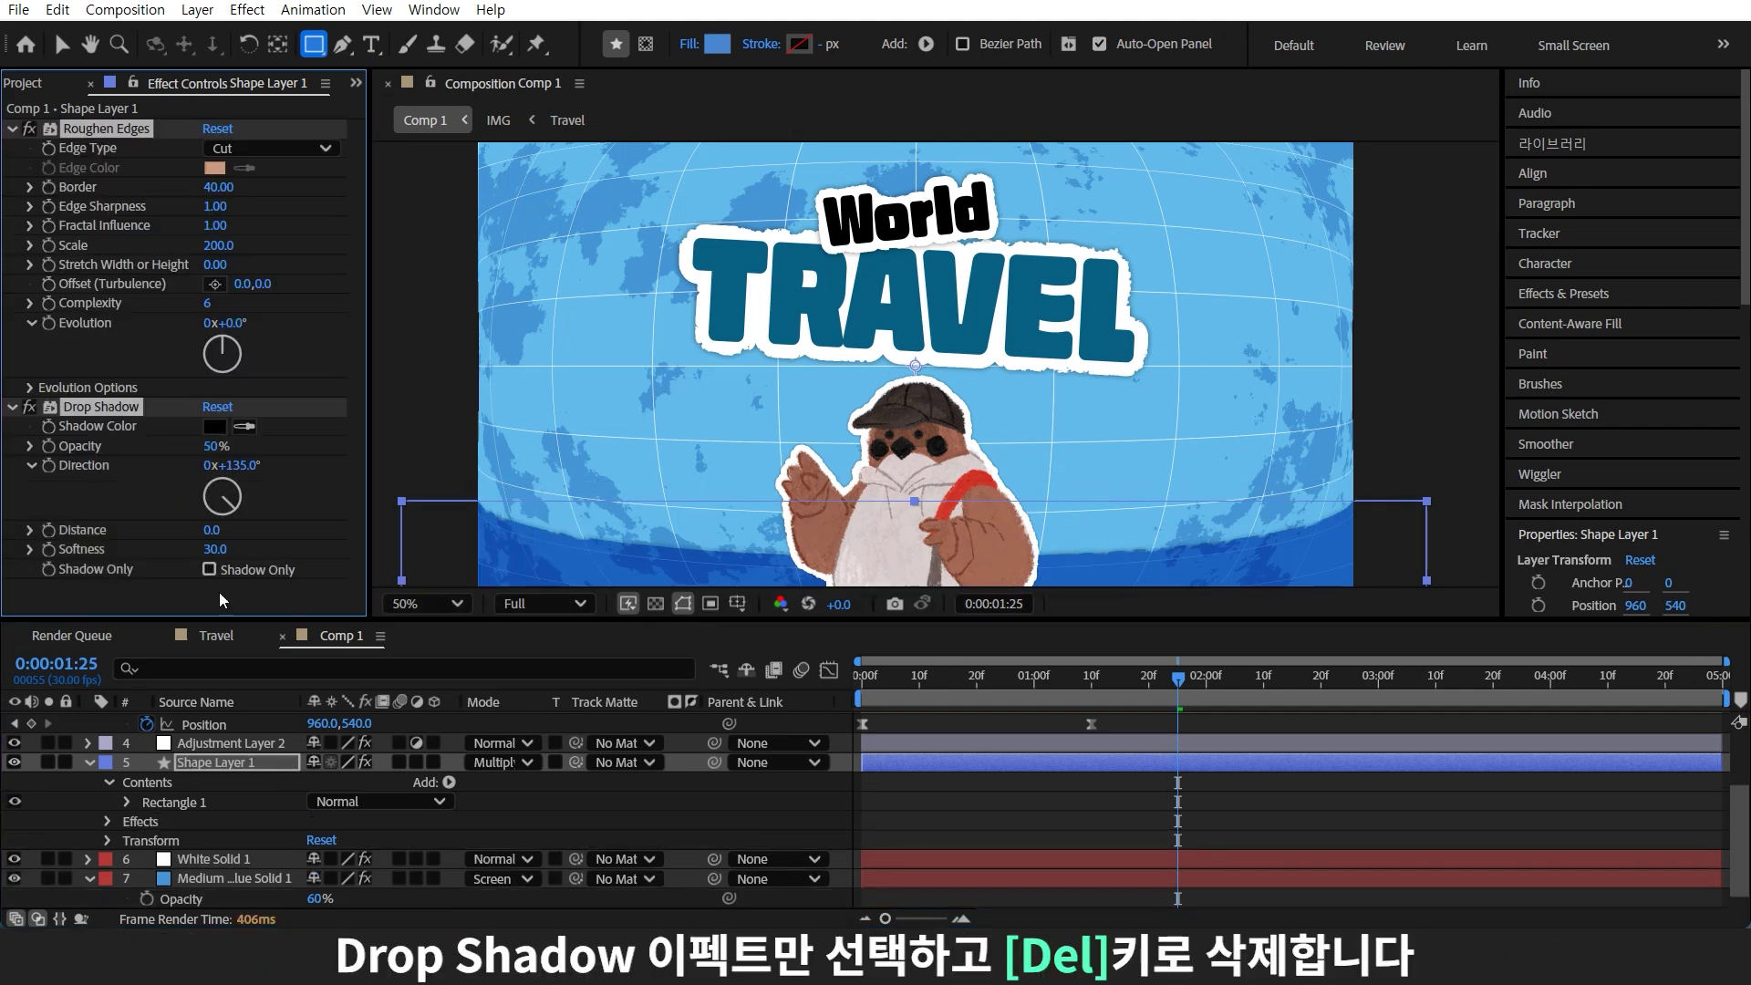
click(150, 585)
click(130, 407)
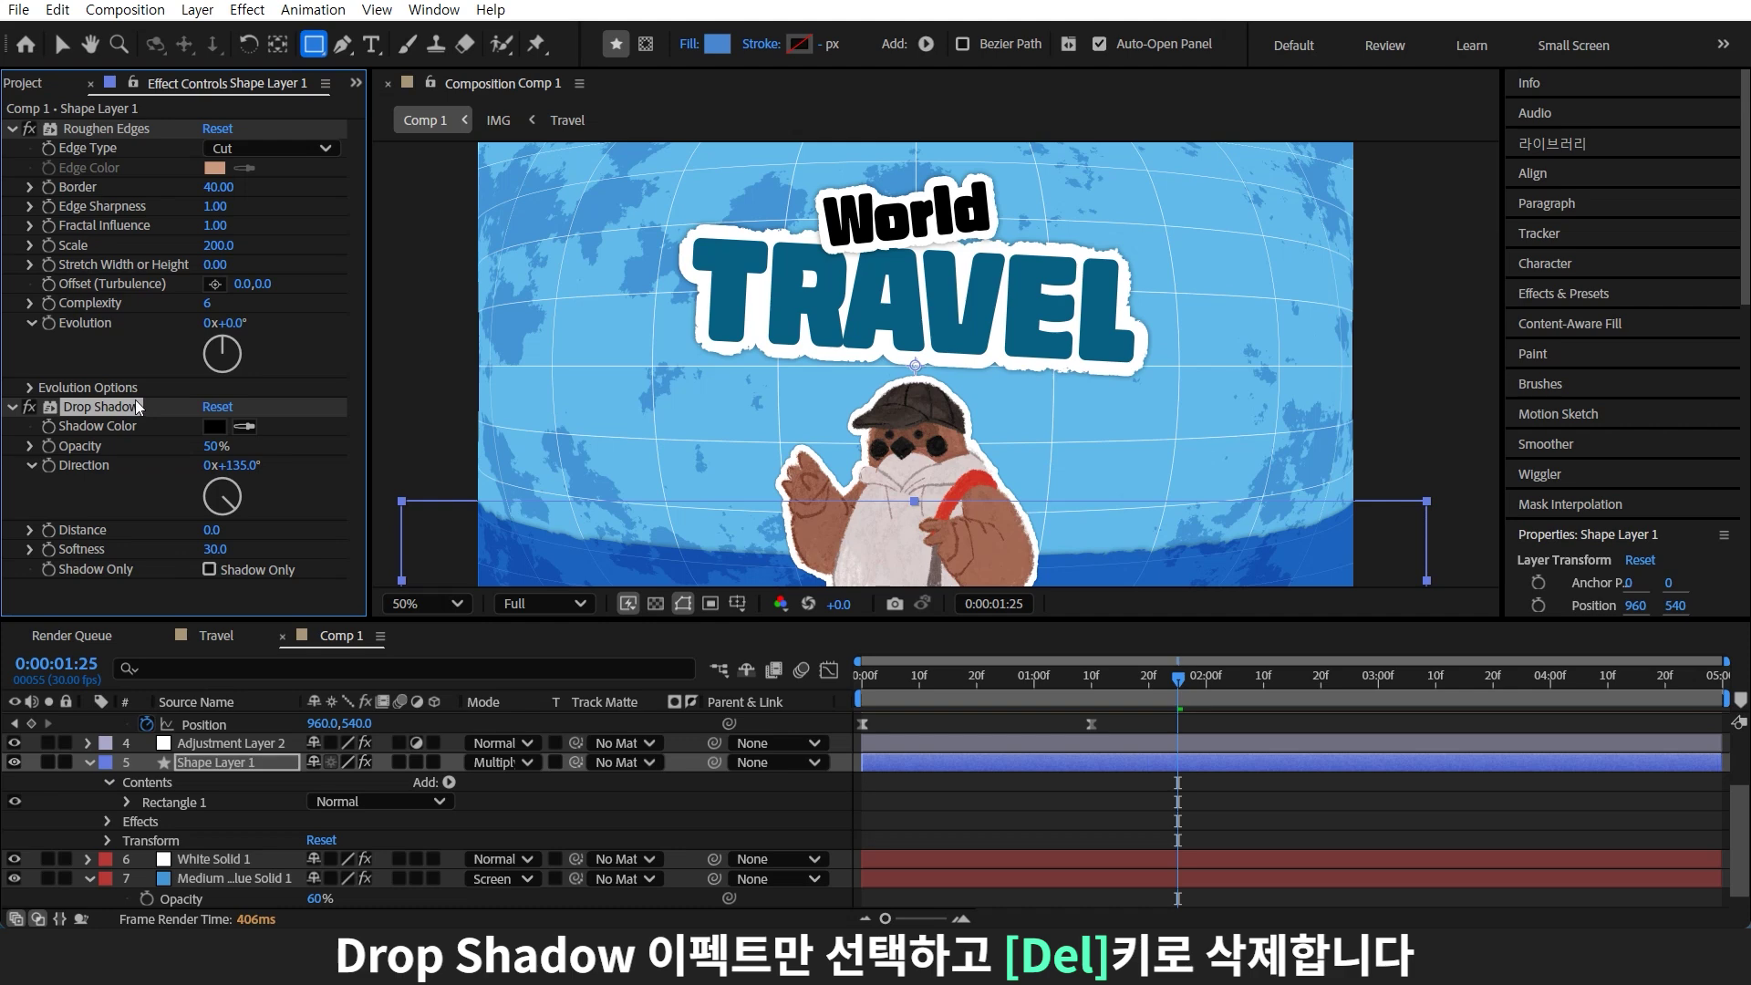
key(Delete)
Lighten the band's blue fill, rotate it to -10°, and stretch it taller
click(173, 802)
click(716, 44)
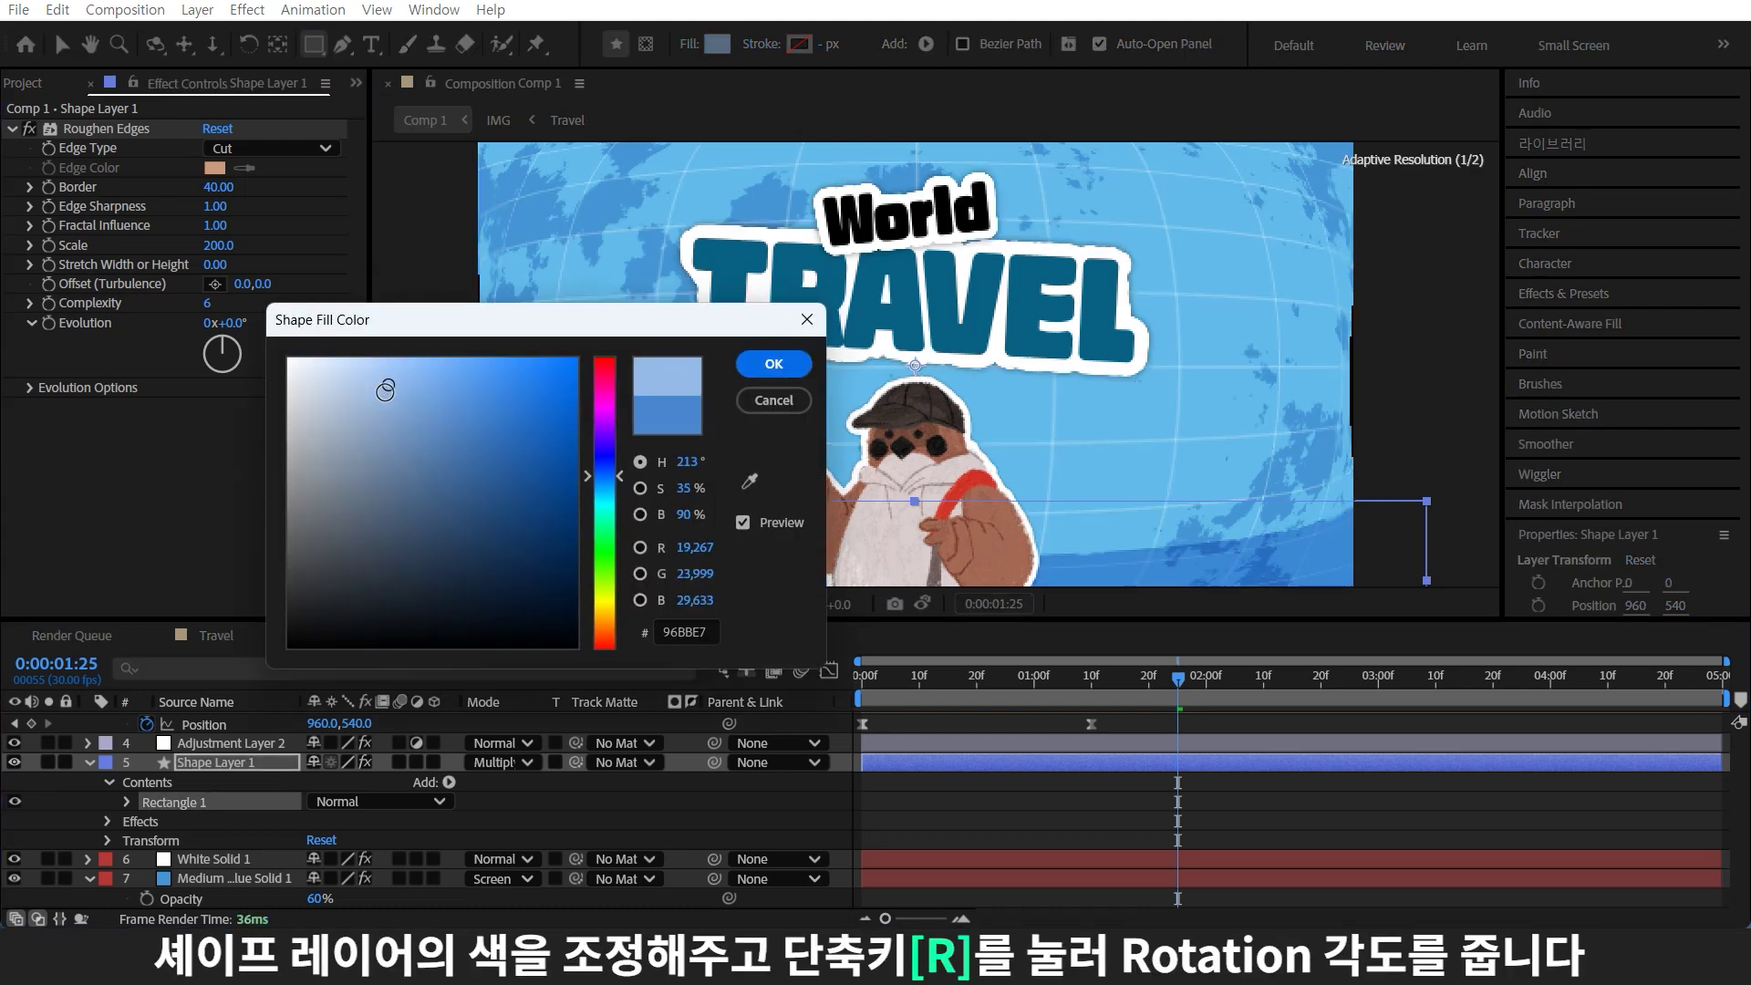
key(Return)
key(r)
drag(342, 821, 310, 821)
key(v)
key(comma)
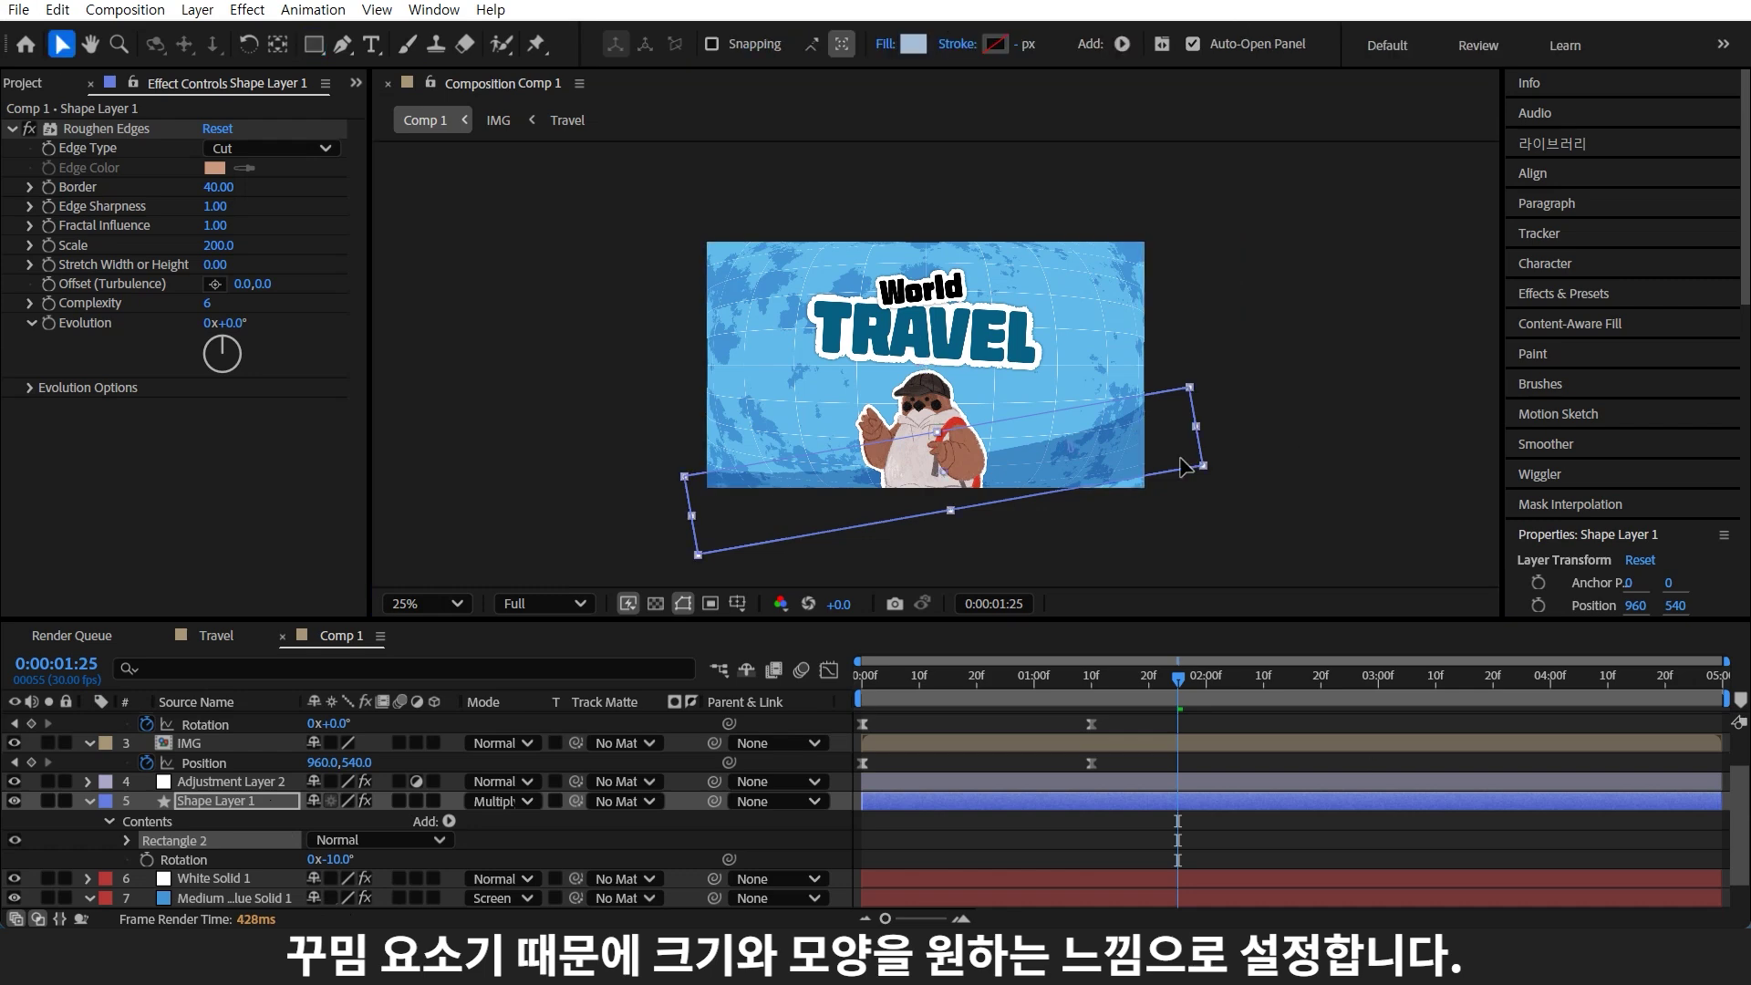
drag(952, 509, 956, 542)
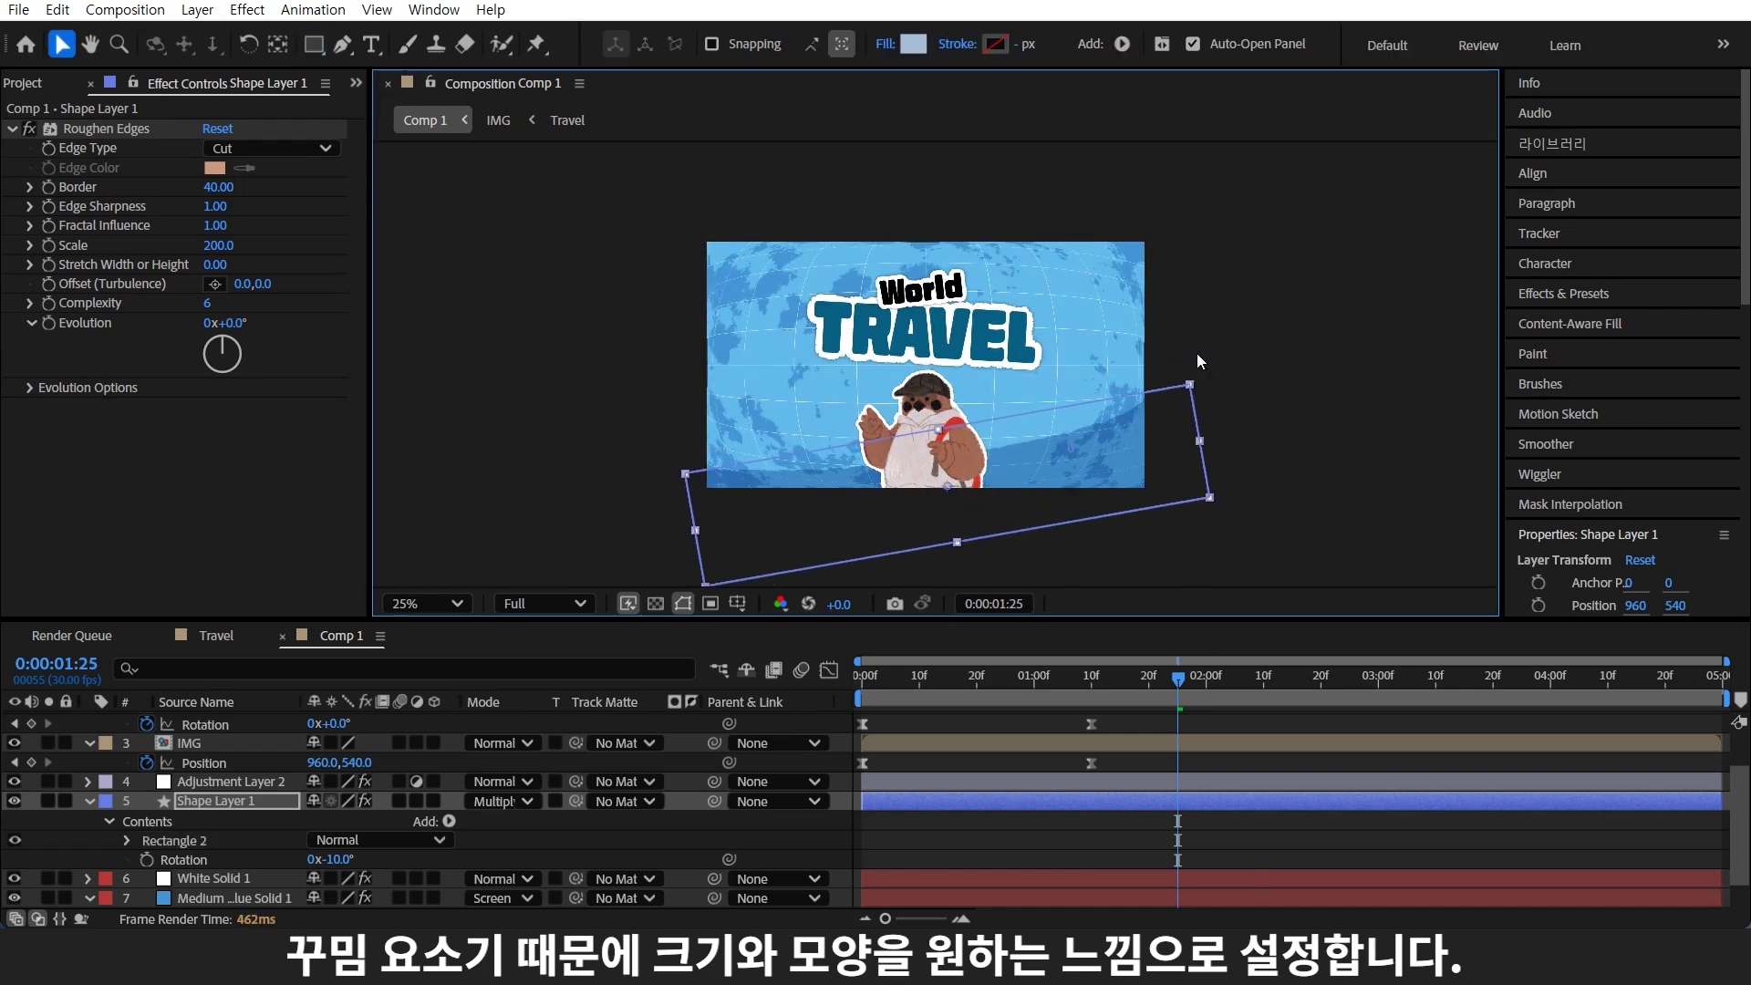
Duplicate the band as Shape Layer 2, move it to the top, and preview
scroll(1305, 513, up, 2)
scroll(1289, 489, down, 2)
click(224, 800)
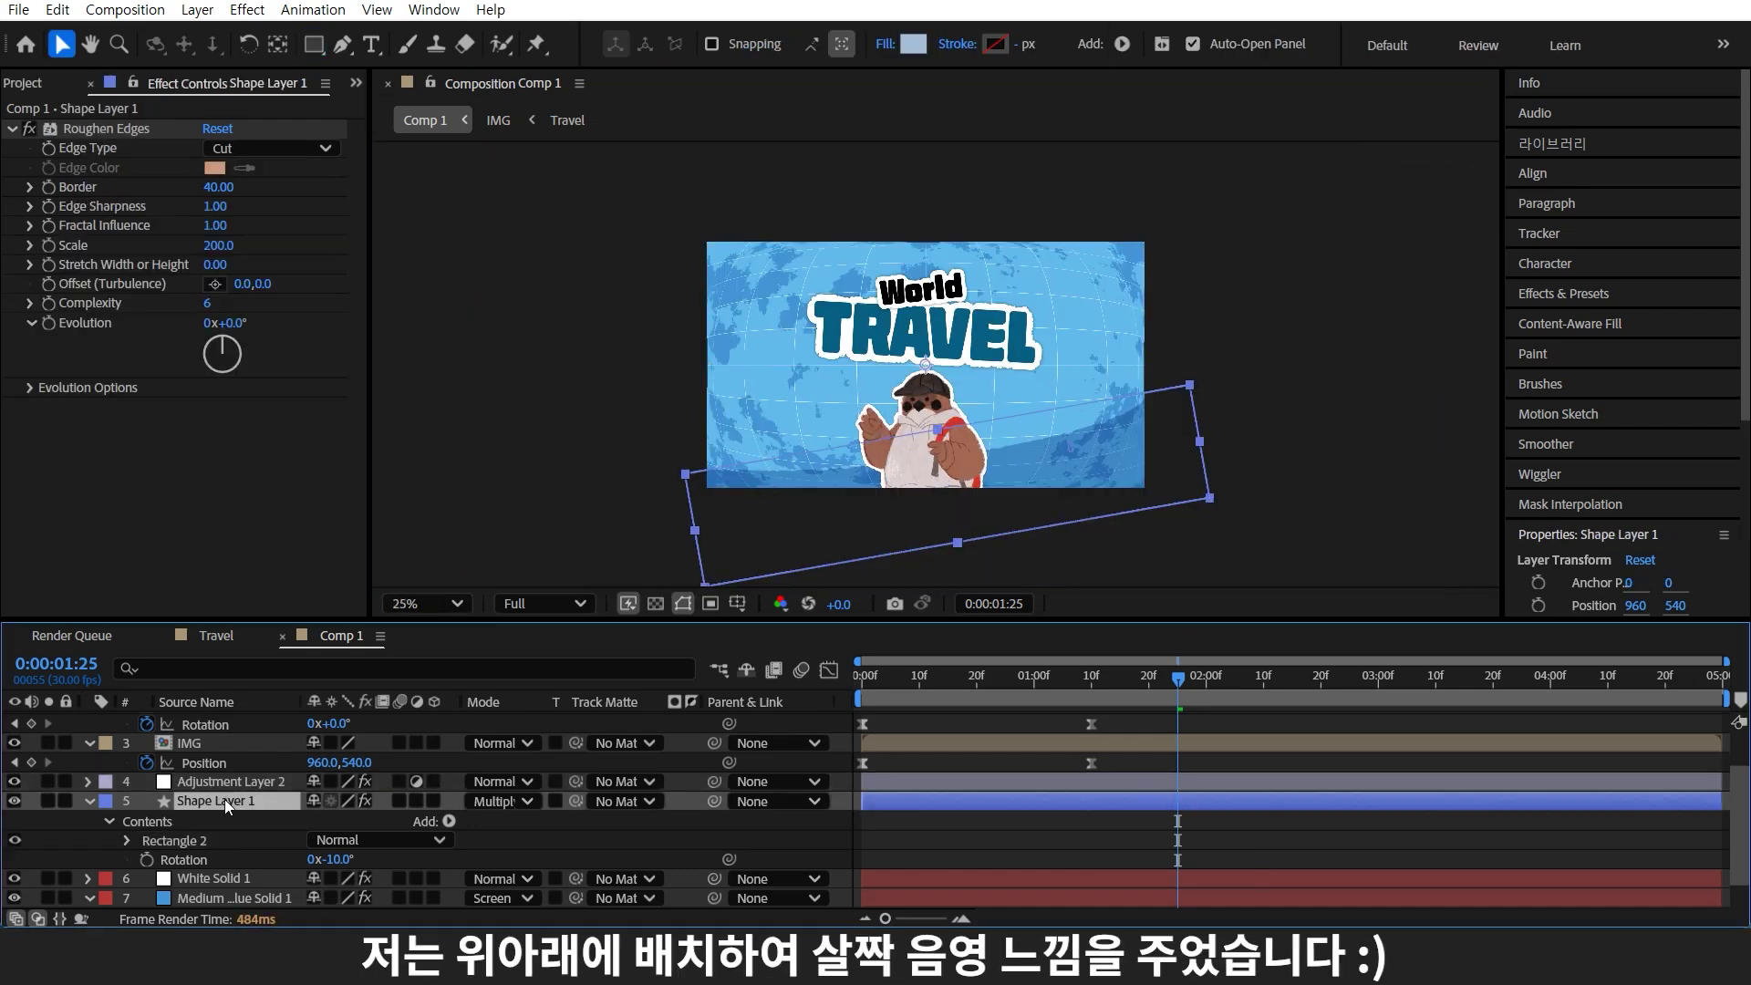
key(ctrl+d)
drag(1070, 446, 1028, 189)
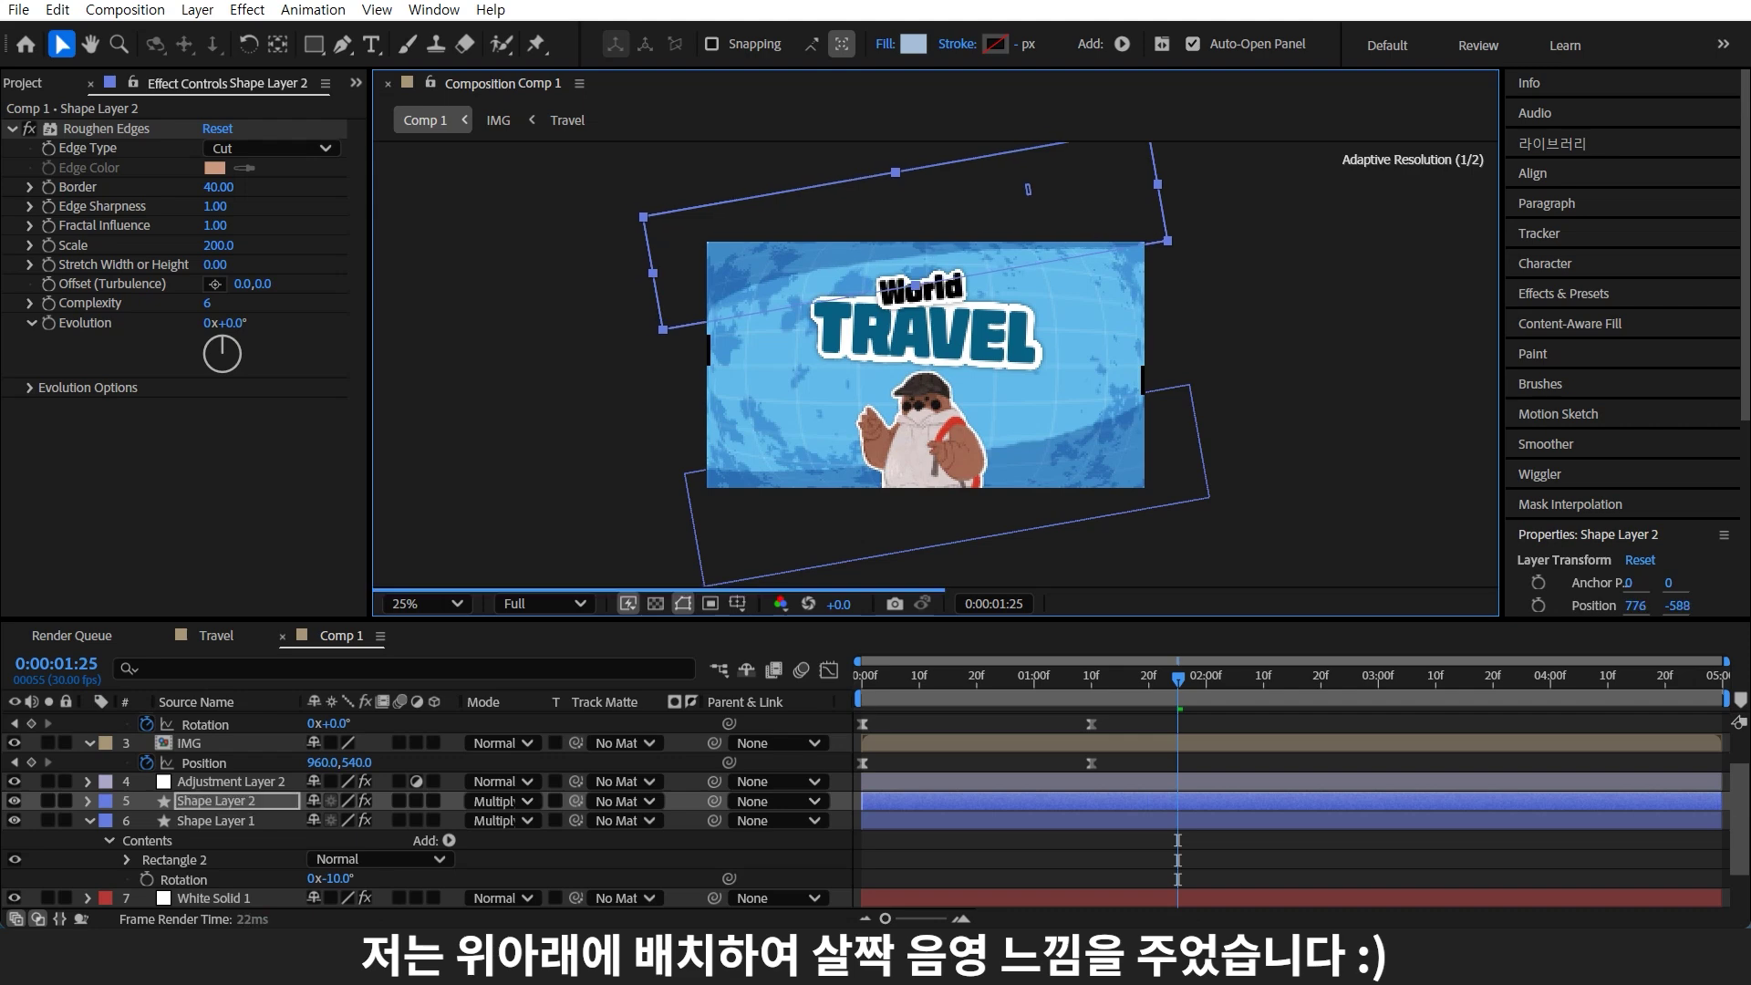
click(1221, 251)
key(space)
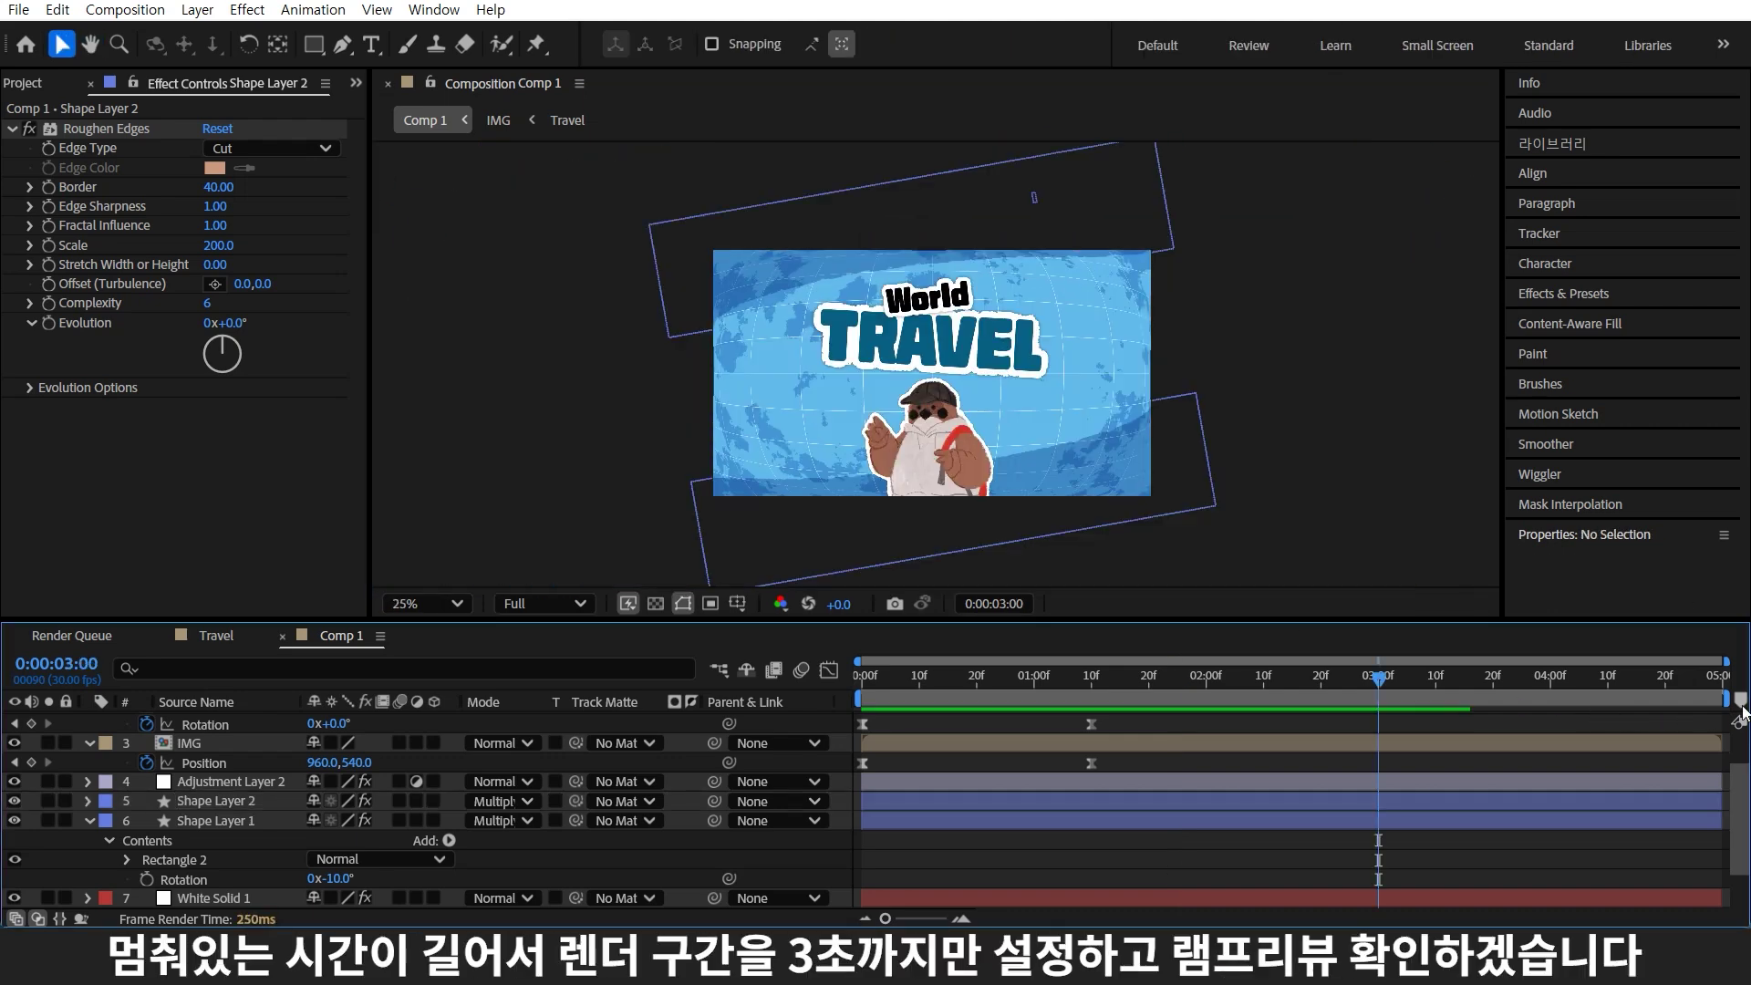
End the work area at 3:00 and replay the preview from the start
drag(1718, 701, 1394, 679)
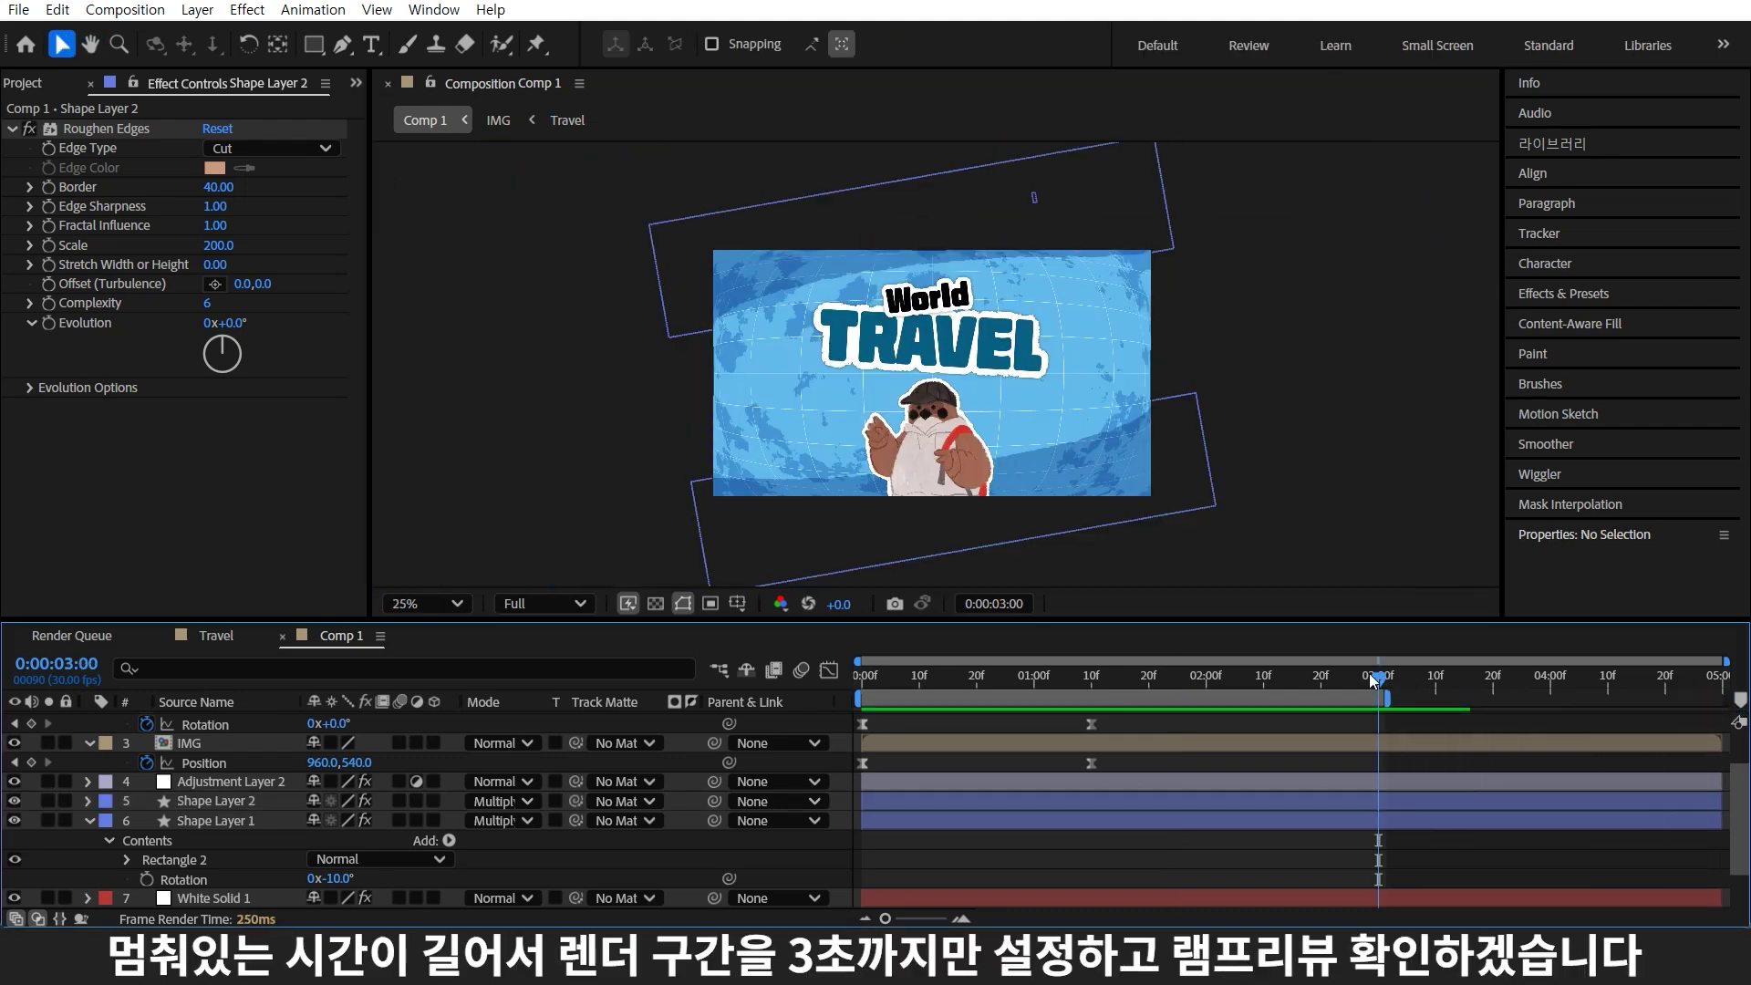
key(space)
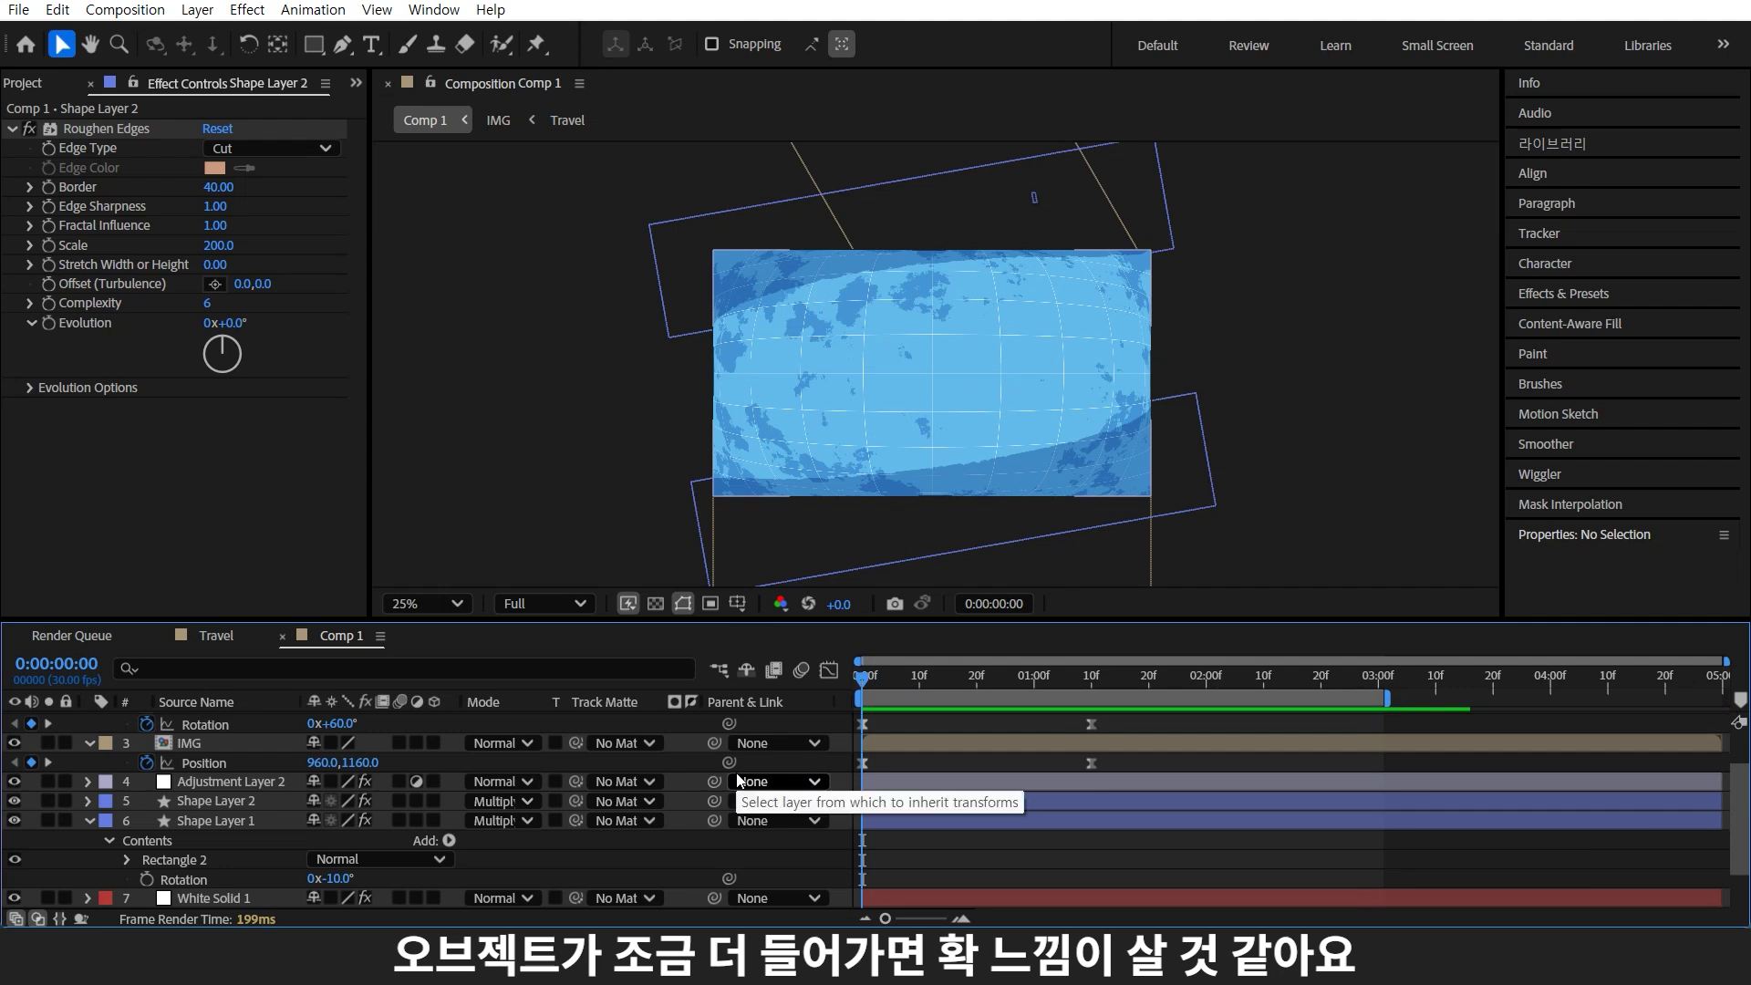